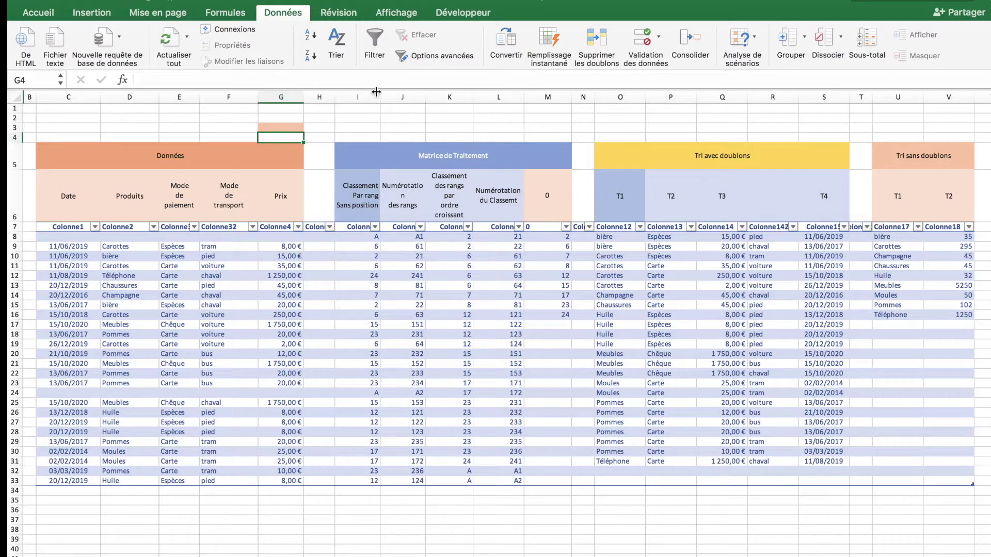
# Hide columns I through V with Masquer, leaving the 'Données' table beside column W
pyautogui.click(353, 97)
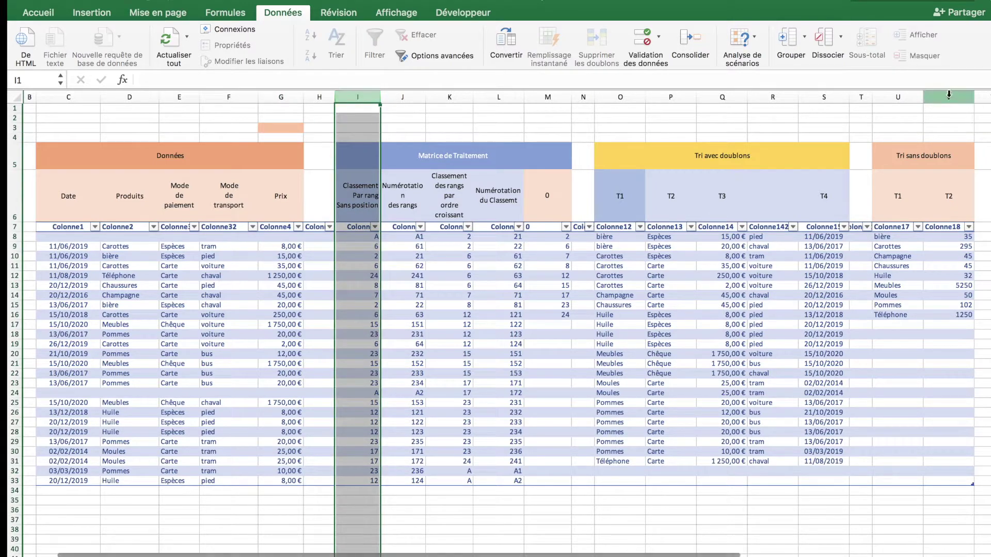
pyautogui.keyDown('shift'); pyautogui.click(948, 95); pyautogui.keyUp('shift')
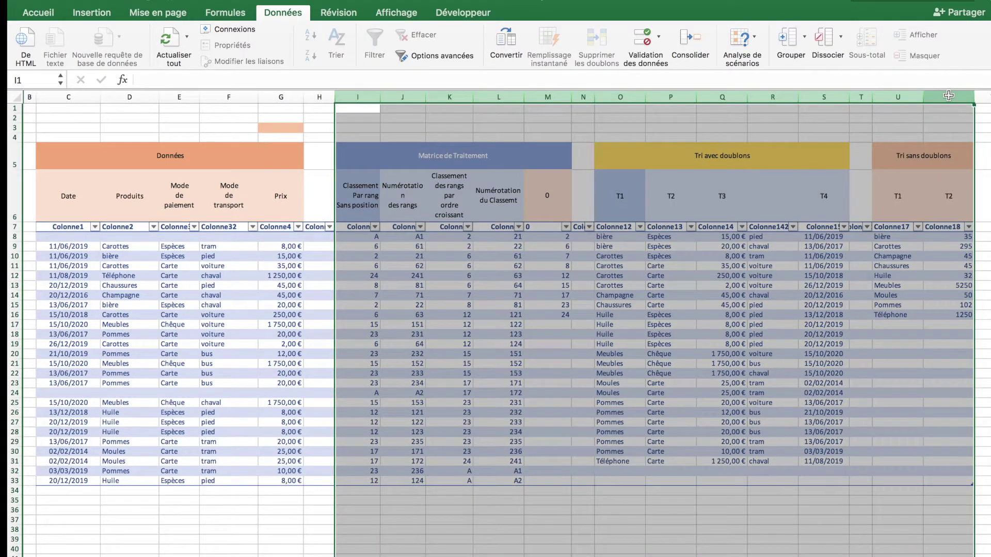
pyautogui.rightClick(948, 95)
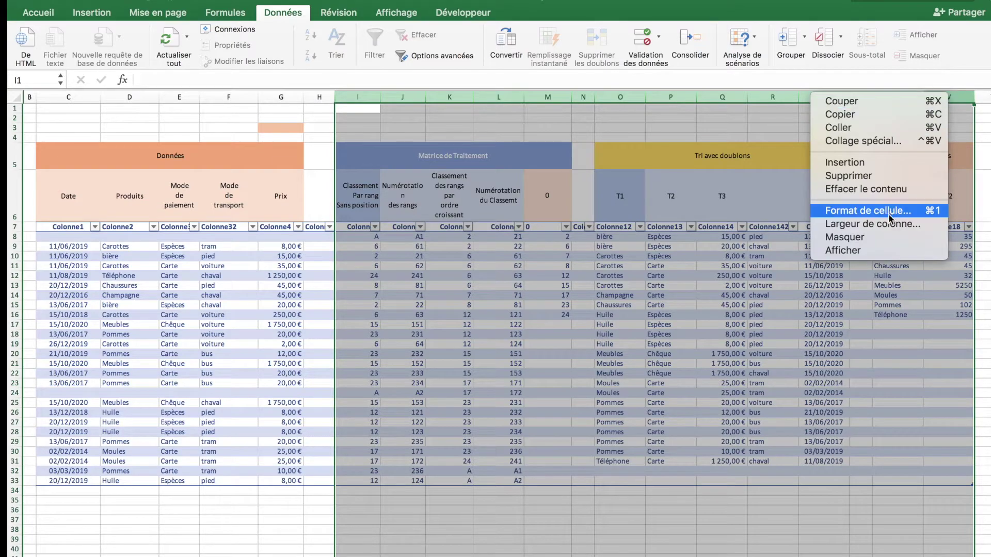
pyautogui.click(880, 240)
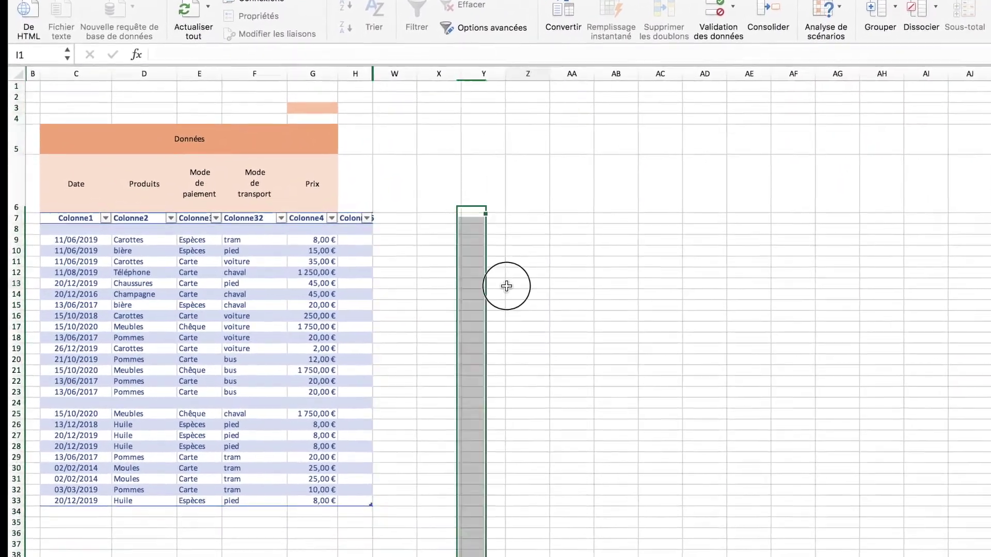
pyautogui.click(488, 284)
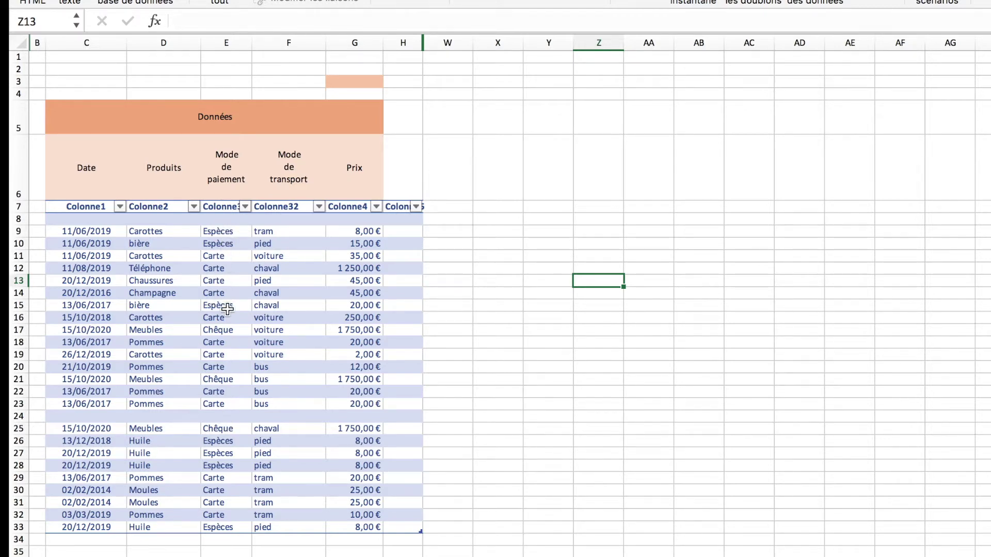
# Paste the Carte payment mode into AA1 as a value only
pyautogui.click(223, 295)
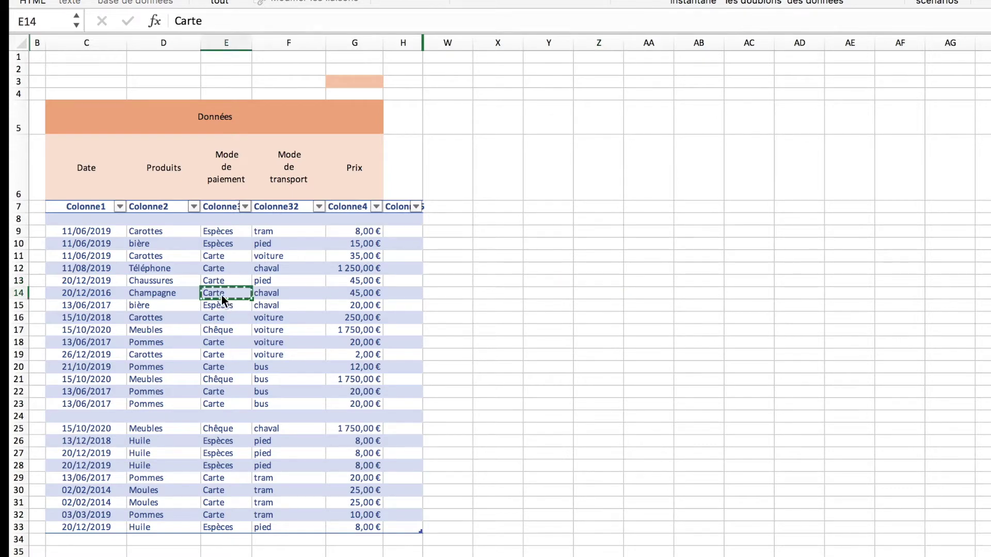
pyautogui.click(649, 58)
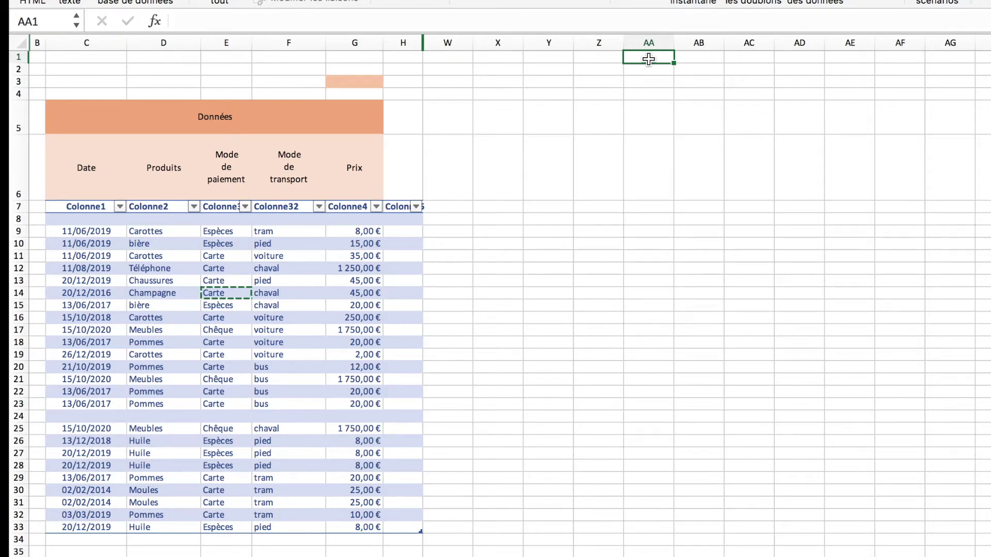
pyautogui.press('ctrl+super+v')
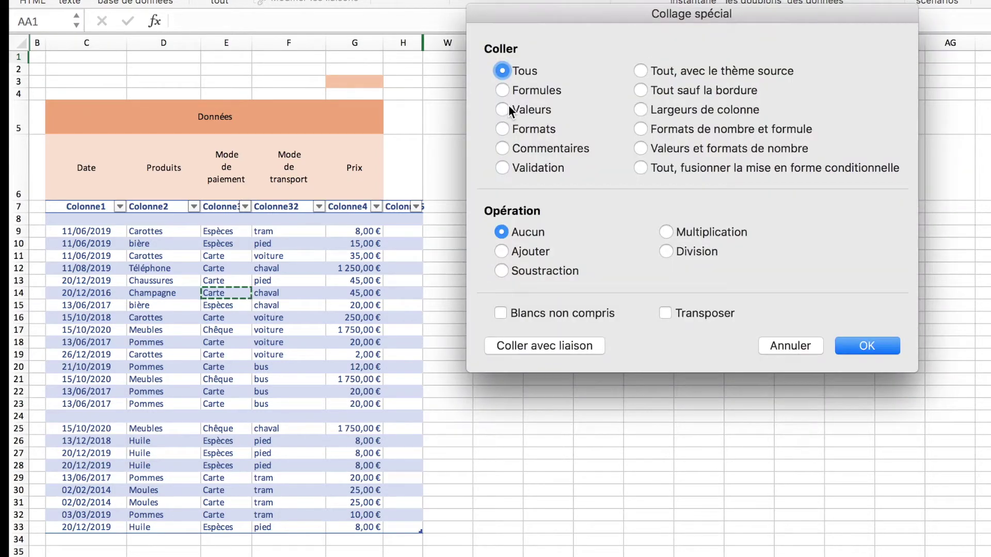
pyautogui.click(504, 109)
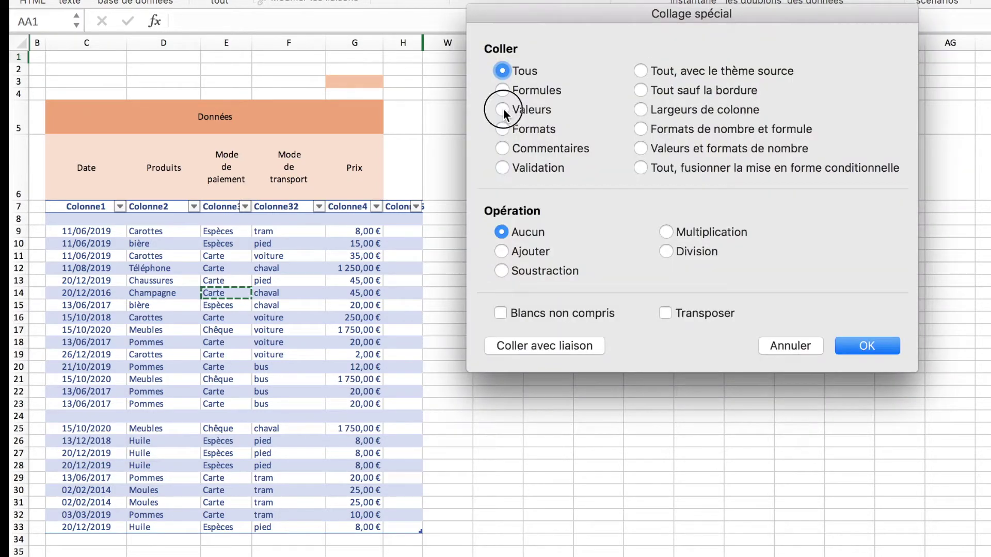
pyautogui.click(868, 345)
# Copy Chêque from E17 and paste it into AA2 as a value
pyautogui.click(226, 330)
pyautogui.press('super+c')
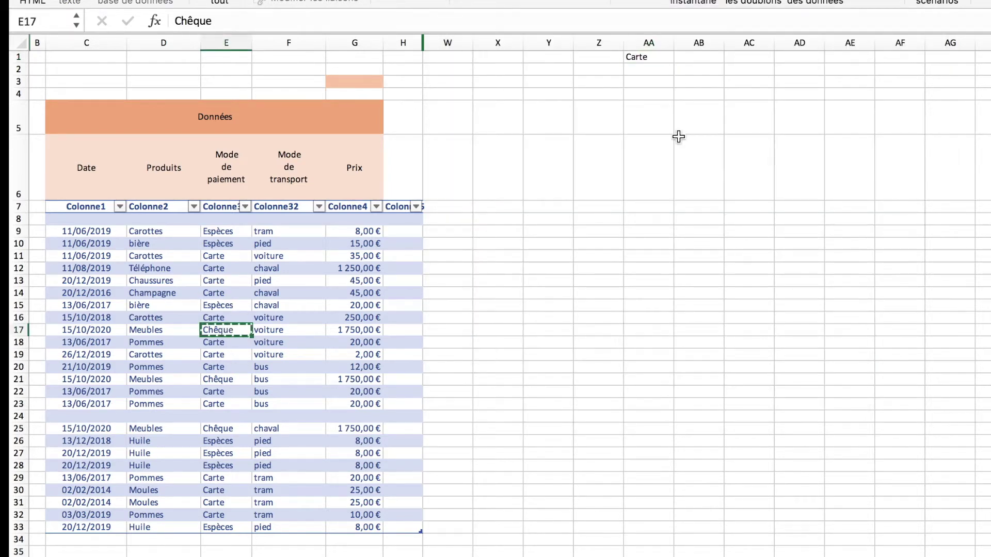
pyautogui.click(650, 70)
pyautogui.press('ctrl+super+v')
pyautogui.click(503, 108)
pyautogui.click(867, 345)
# Copy Espèces from E15 and paste it into AA3 as a value
pyautogui.click(227, 307)
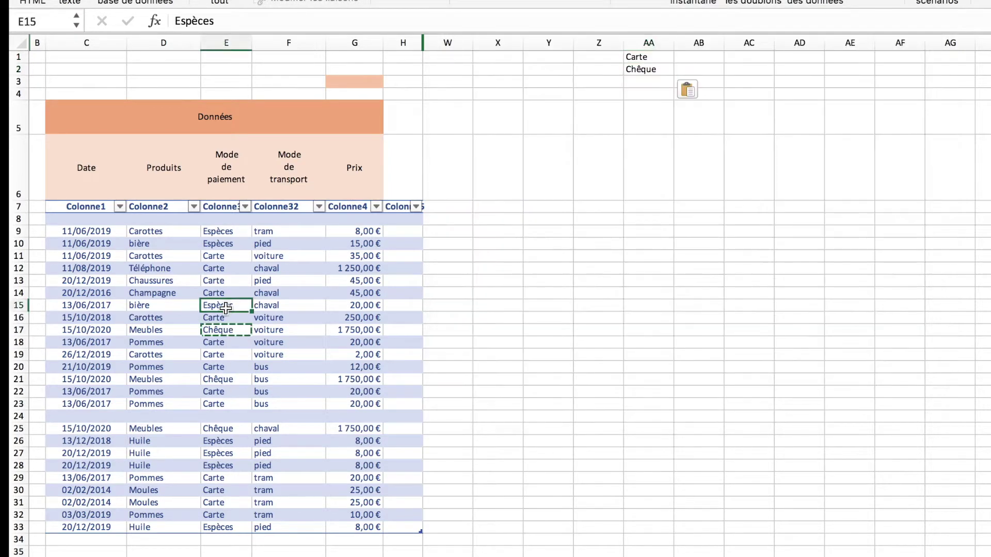
pyautogui.press('super+c')
pyautogui.click(648, 81)
pyautogui.press('ctrl+super+v')
pyautogui.click(503, 109)
pyautogui.click(872, 346)
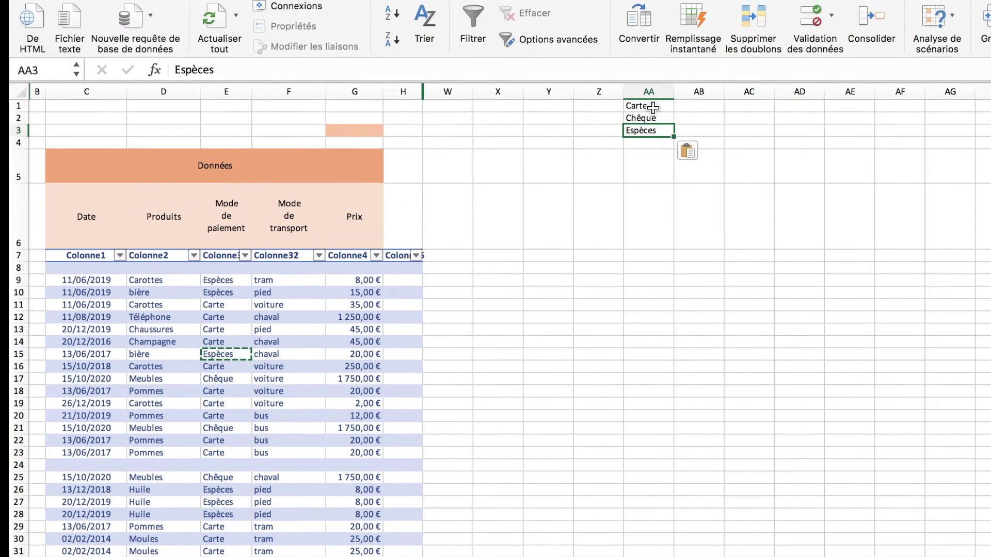
pyautogui.keyDown('shift'); pyautogui.click(653, 58); pyautogui.keyUp('shift')
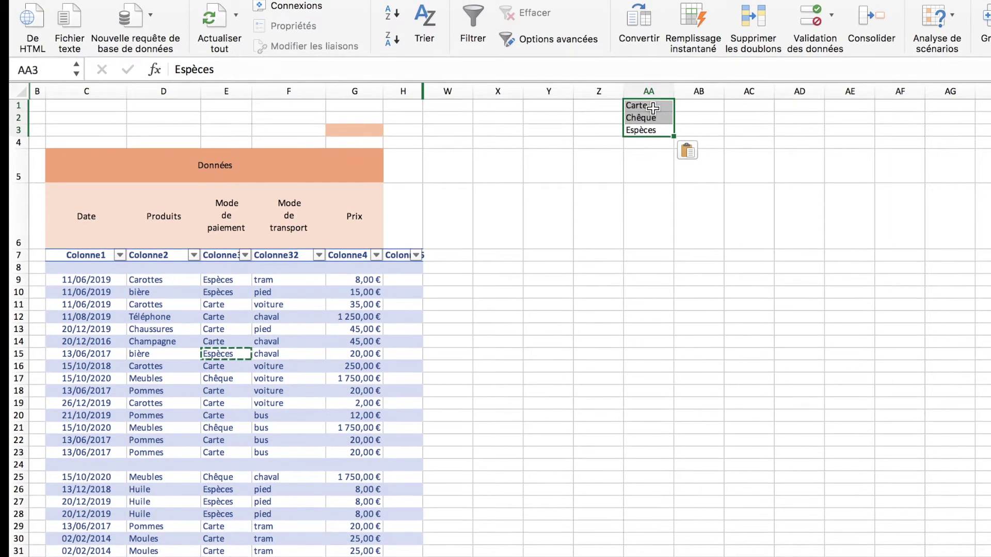
# Name the AA1:AA3 payment modes range 'items' in the Name Box
pyautogui.click(41, 69)
pyautogui.write('items')
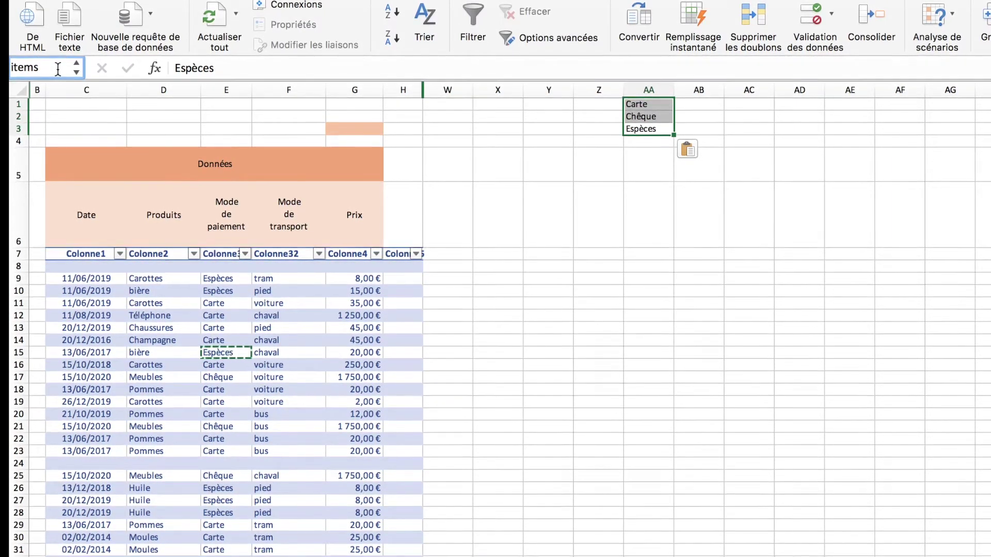
pyautogui.press('Return')
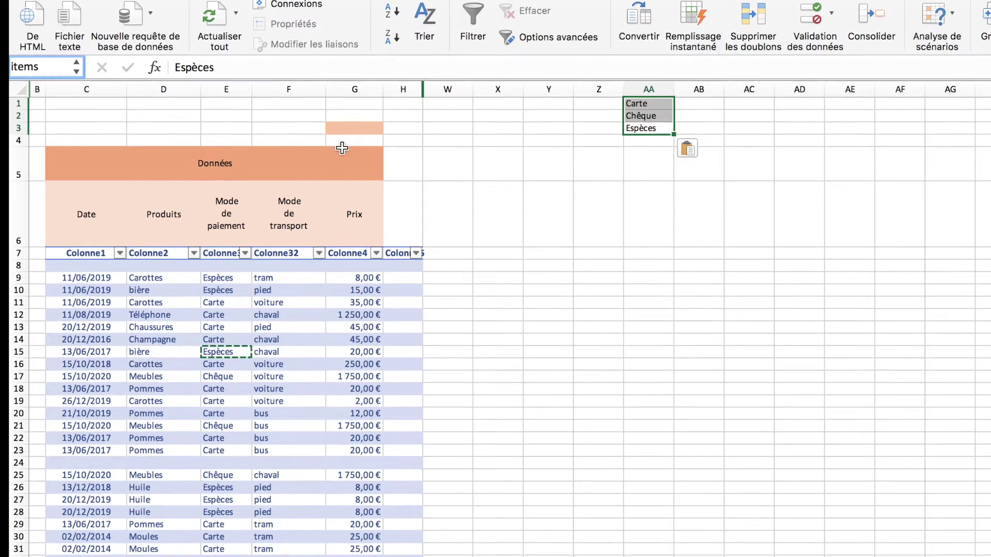
pyautogui.press('Left')
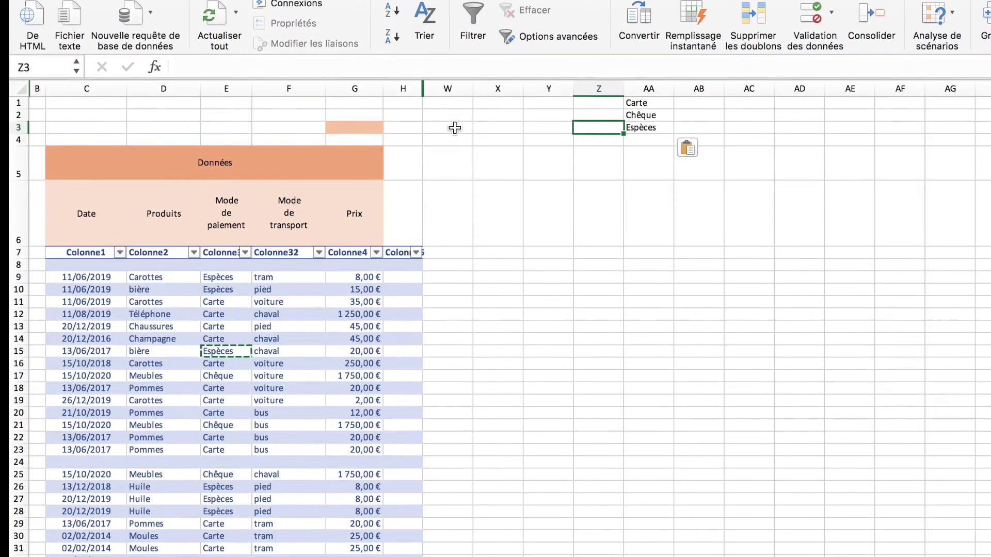
# Add a list validation to W5 with source =items, then open its dropdown
pyautogui.click(454, 128)
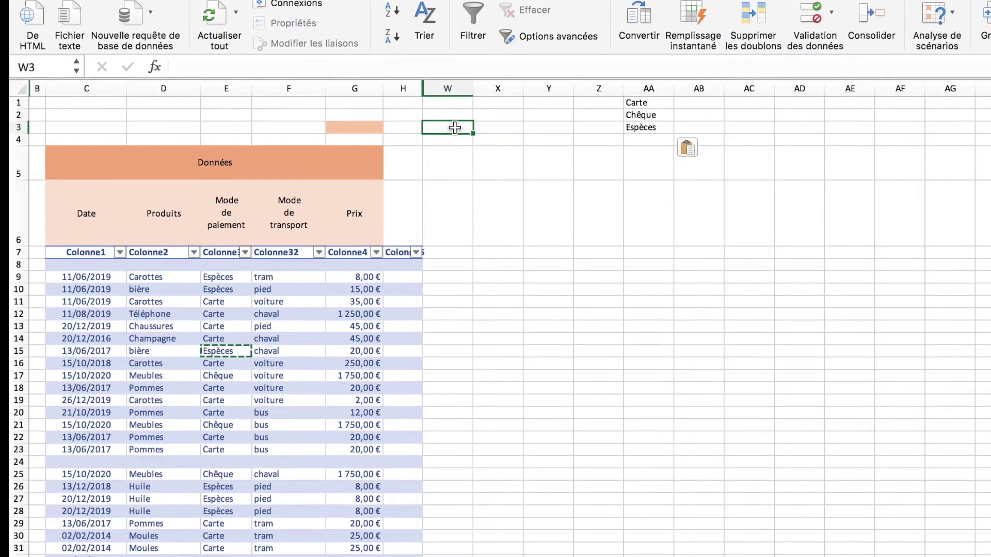
pyautogui.click(449, 164)
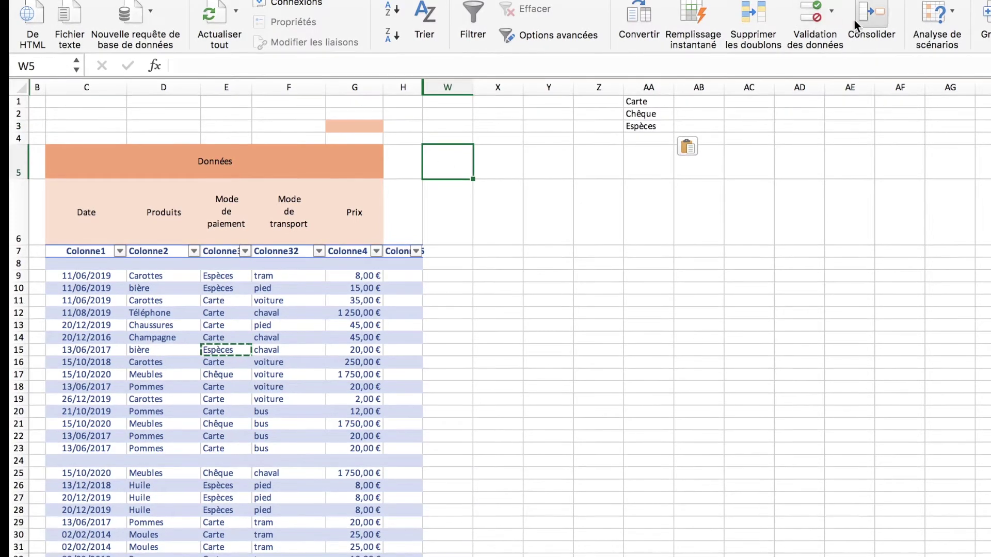
pyautogui.click(830, 14)
pyautogui.click(834, 34)
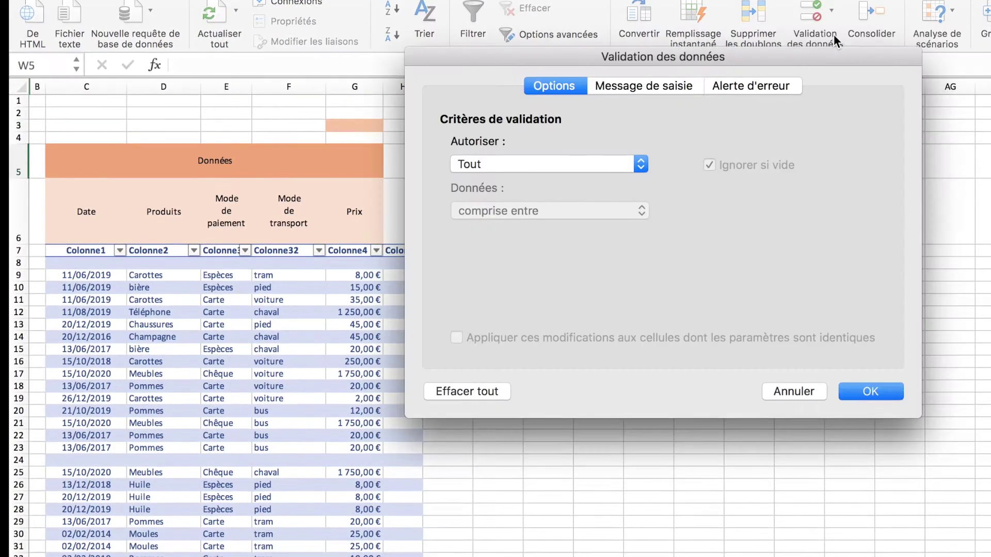
pyautogui.click(557, 164)
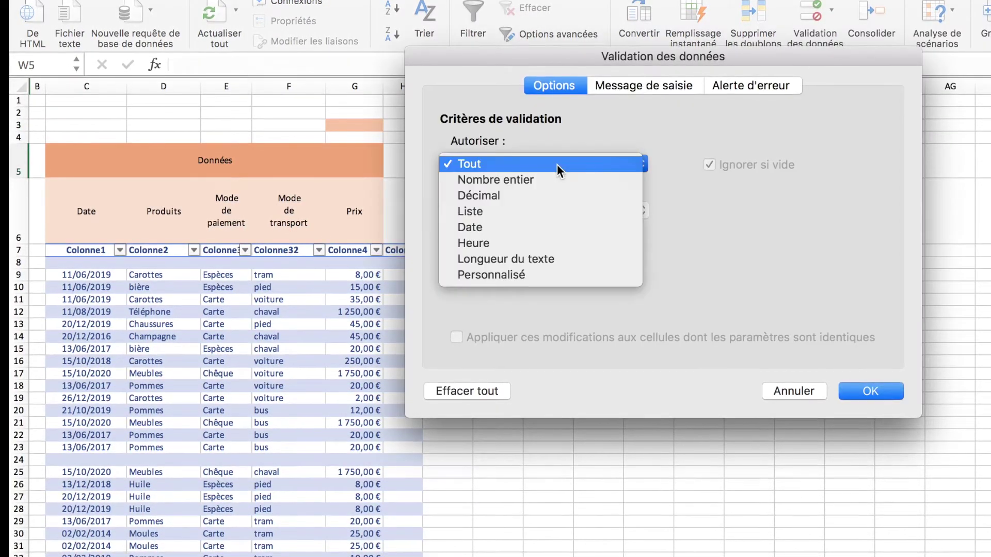
pyautogui.click(543, 215)
pyautogui.click(519, 260)
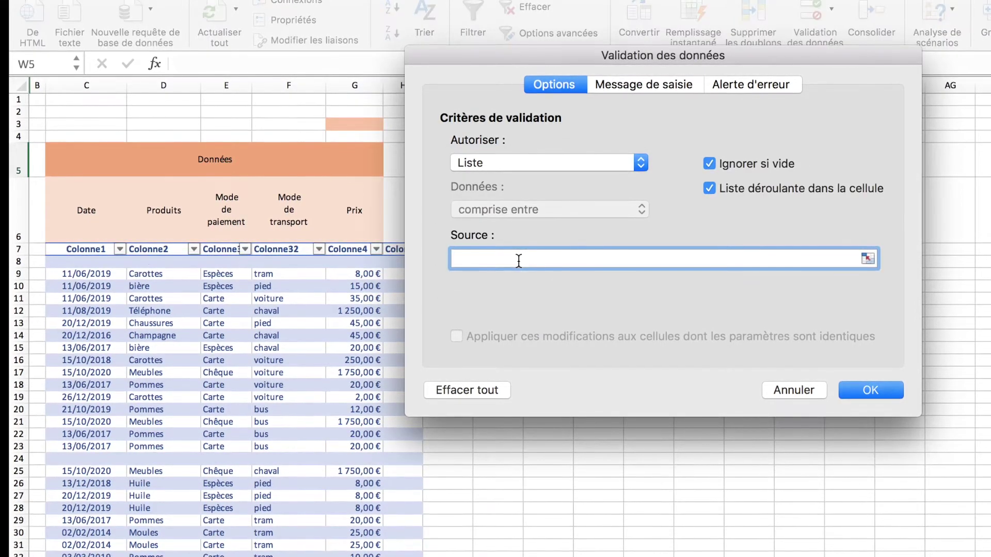
pyautogui.write('=')
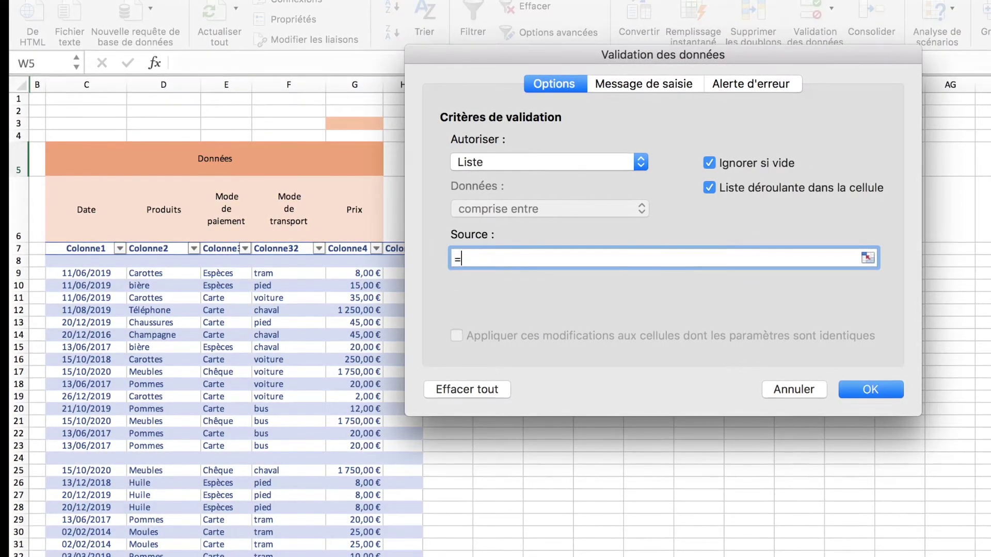
pyautogui.write('items')
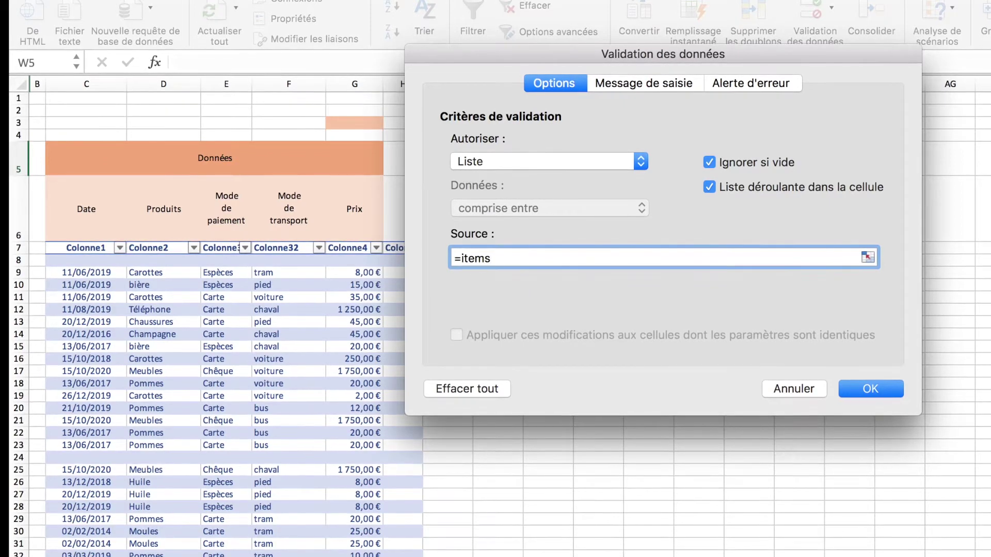
pyautogui.press('Return')
pyautogui.click(479, 166)
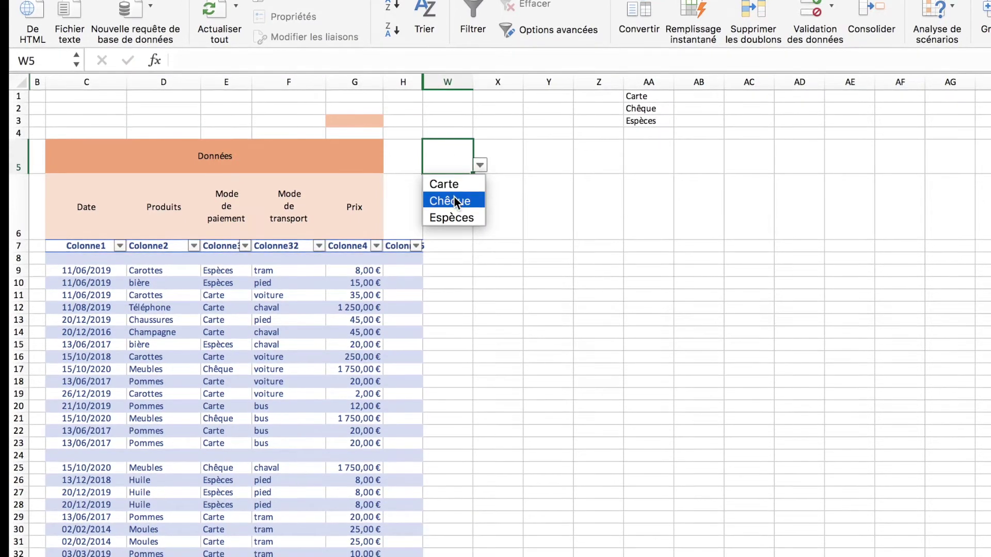
# Choose Espèces in W5, widen column W, and make AA1:AA3 text white
pyautogui.click(452, 216)
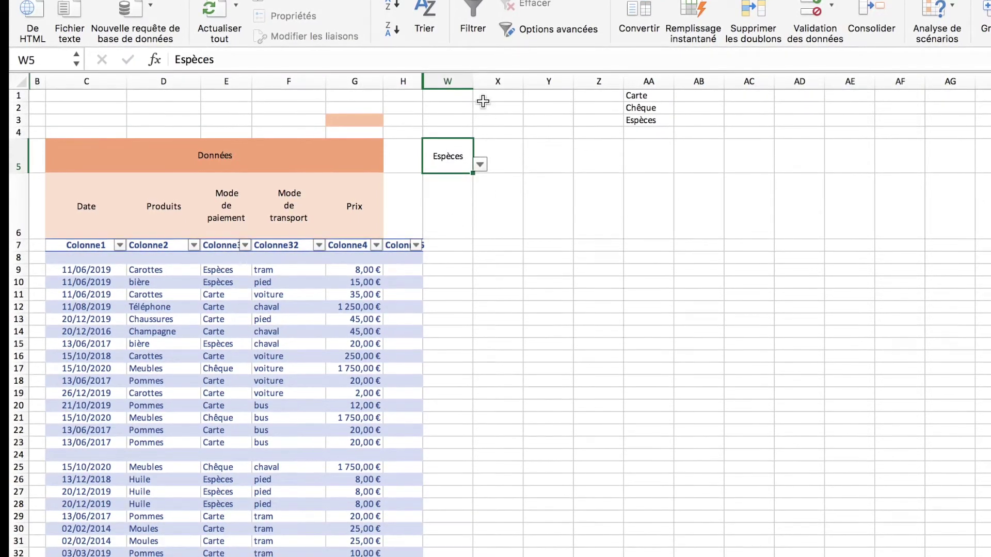
pyautogui.moveTo(473, 81); pyautogui.dragTo(493, 81)
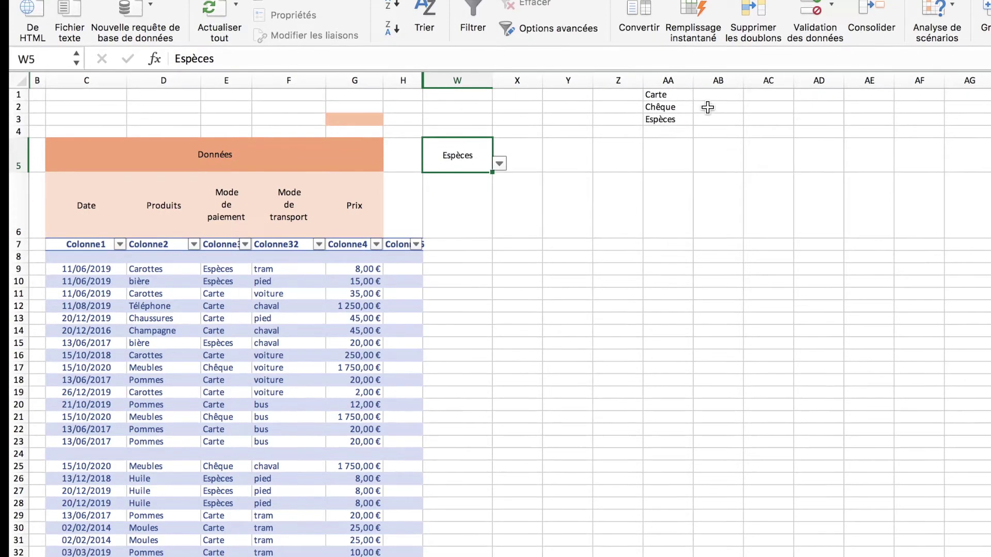
pyautogui.click(666, 95)
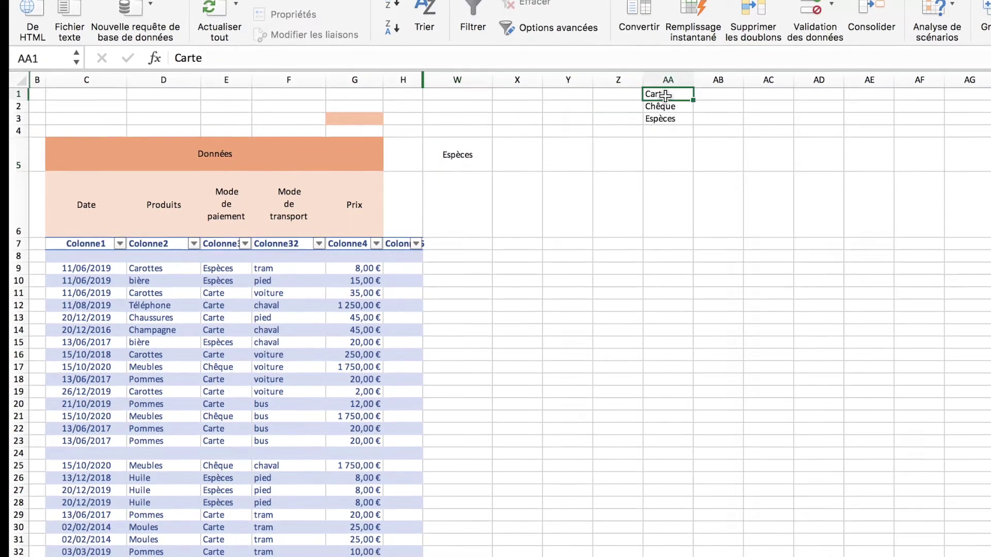
pyautogui.moveTo(666, 95); pyautogui.dragTo(668, 122)
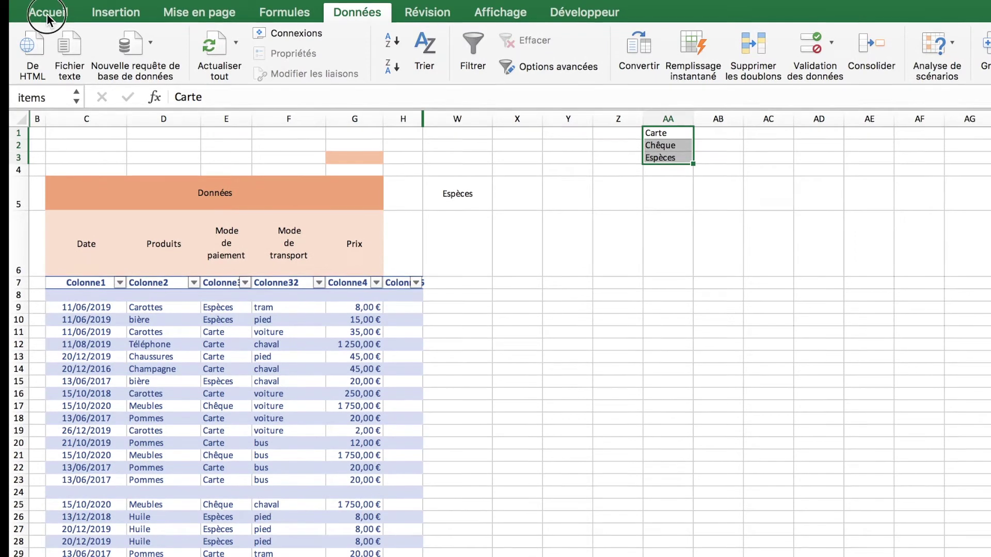
pyautogui.click(48, 14)
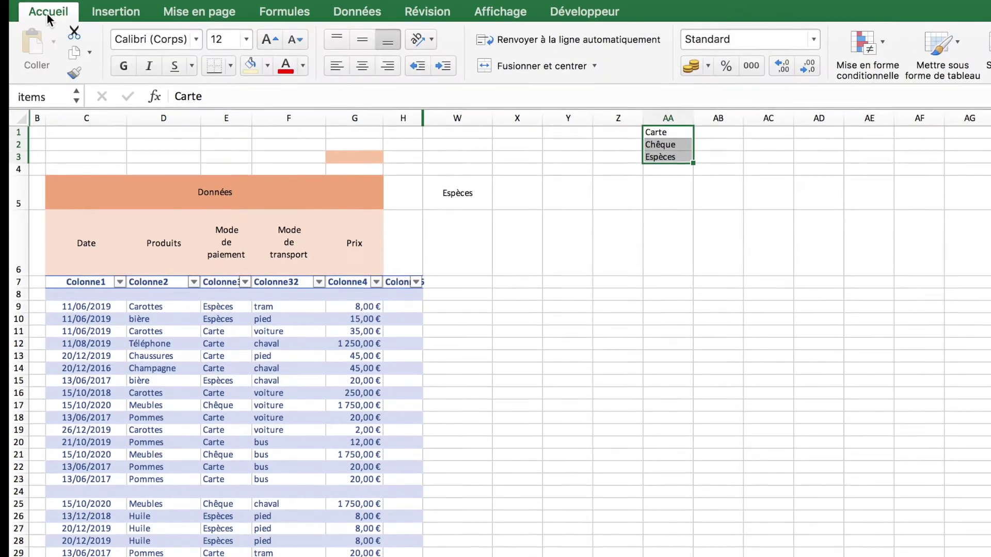
pyautogui.click(303, 65)
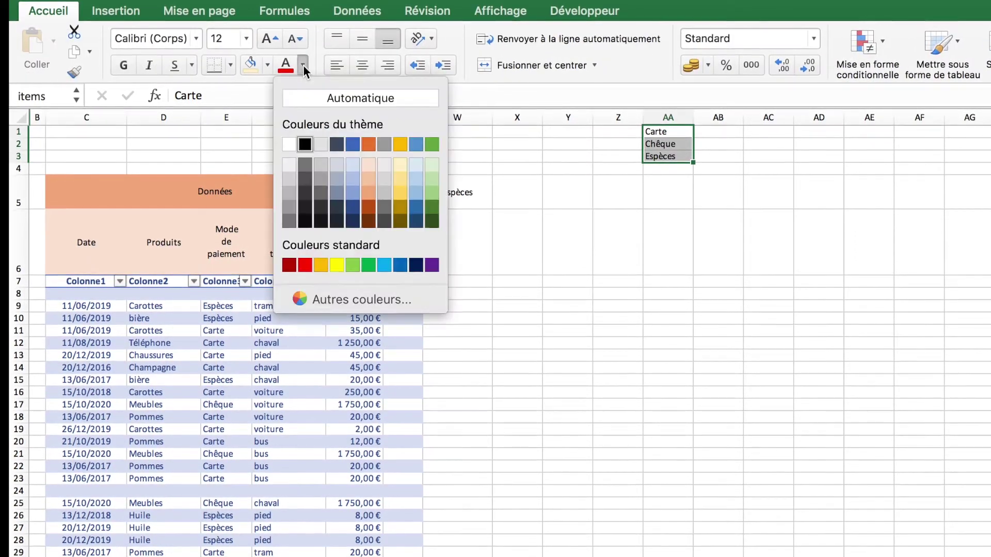
pyautogui.click(293, 139)
pyautogui.click(679, 278)
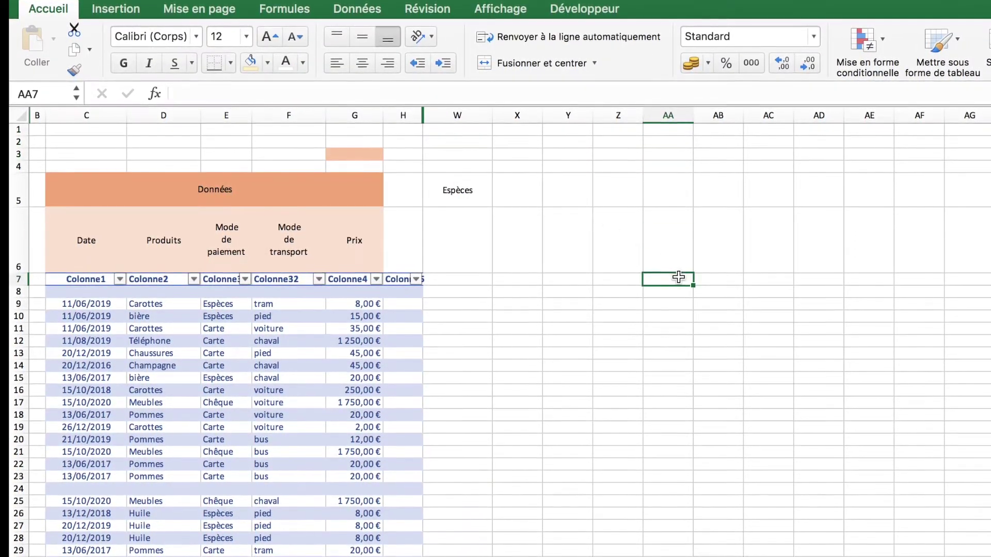
# Give the Espèces cell W5 a light-yellow fill
pyautogui.click(457, 189)
pyautogui.click(250, 62)
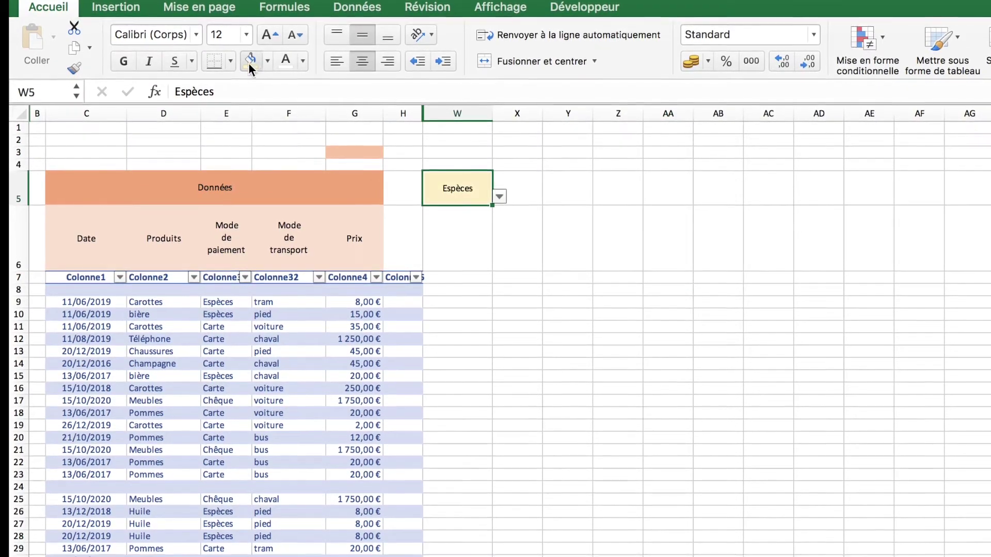
pyautogui.scroll(-3, 719, 376)
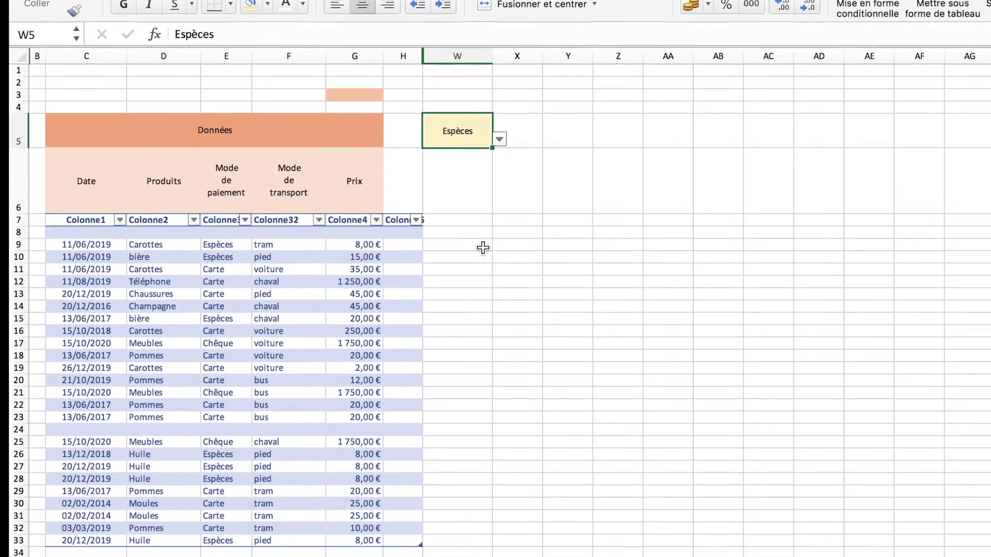
pyautogui.scroll(-1, 482, 248)
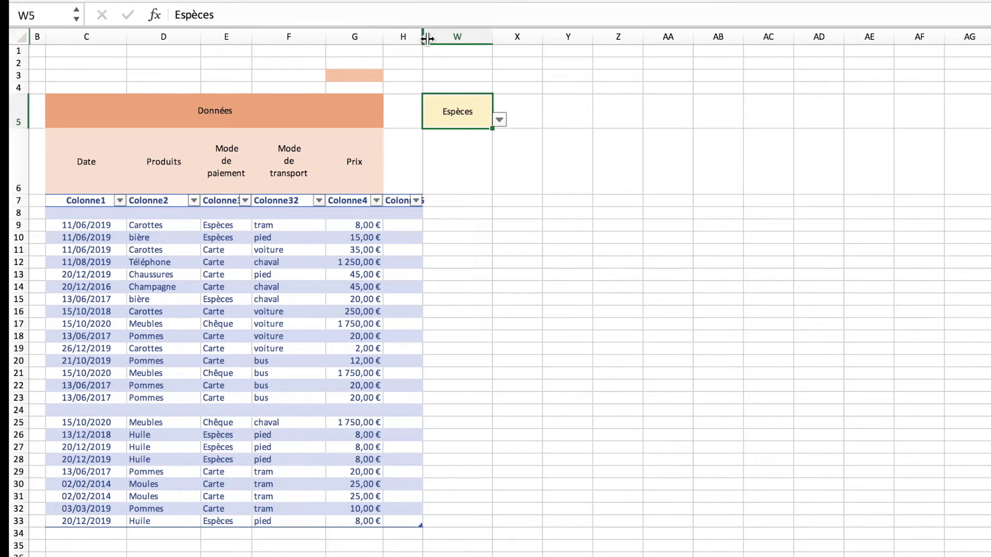
# Widen column H and enter x in W8 and X8 so the table expands into W and X
pyautogui.moveTo(422, 36); pyautogui.dragTo(439, 36)
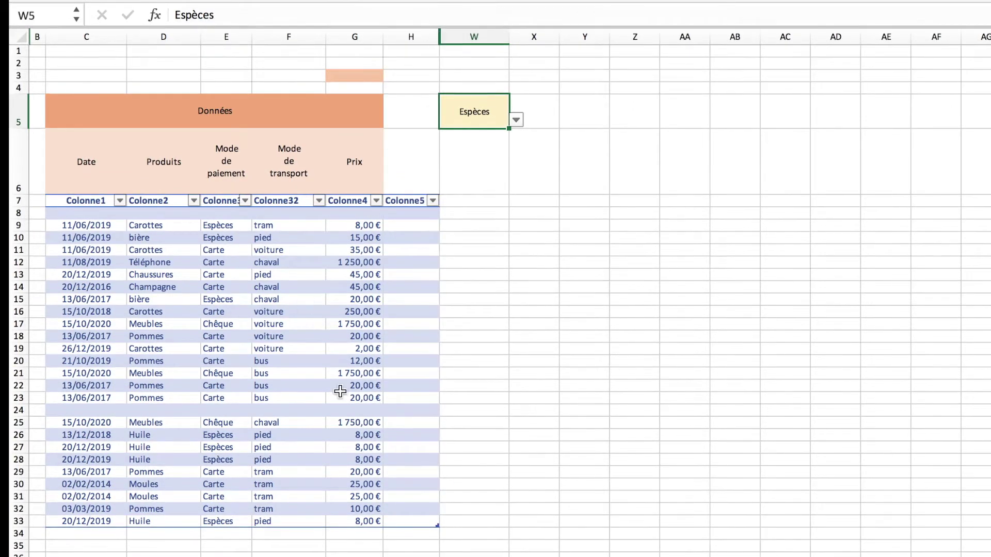
pyautogui.click(473, 213)
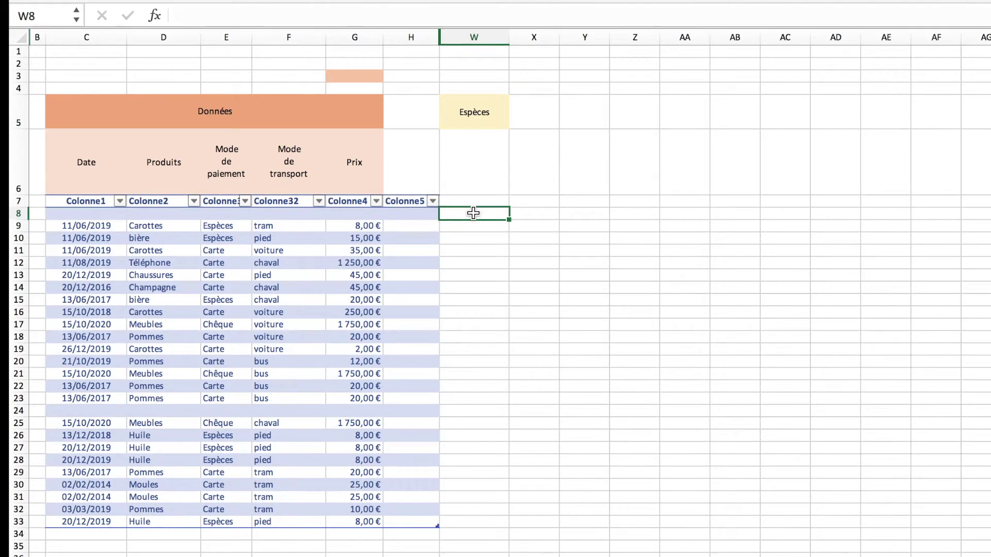
pyautogui.write('x')
pyautogui.press('Return')
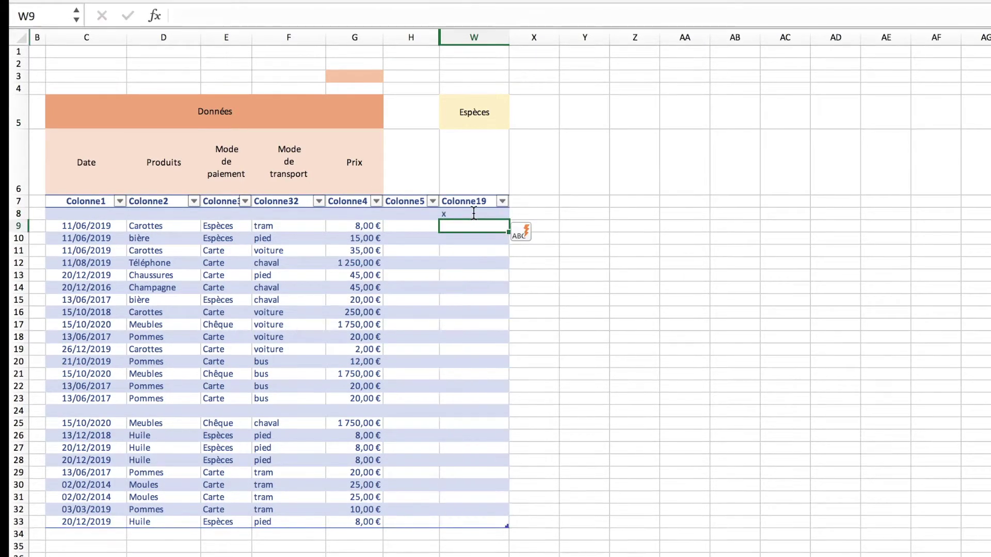
pyautogui.press('Up')
pyautogui.press('Right')
pyautogui.write('x')
pyautogui.press('Return')
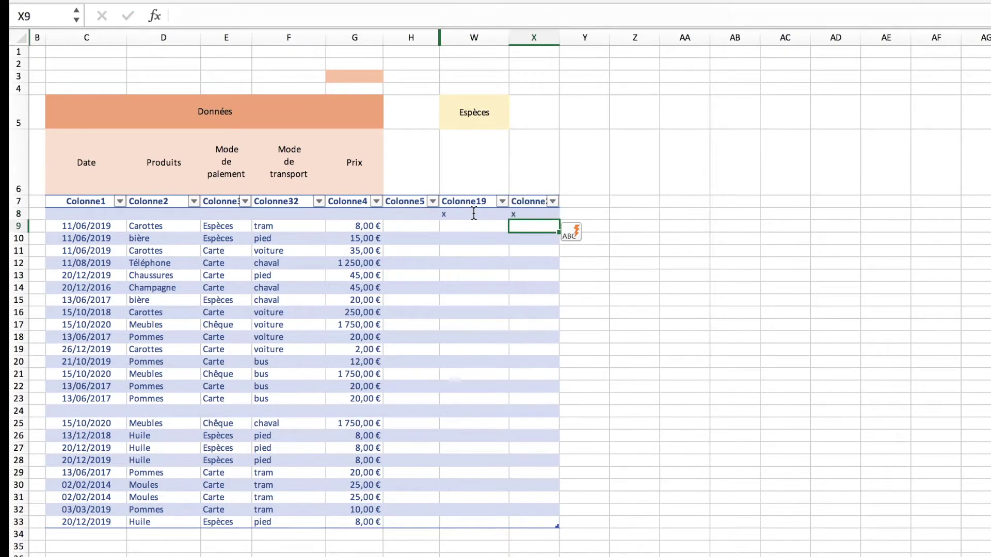
# Clear the placeholder x values from W8:X8, leaving row 8 empty
pyautogui.press('Up')
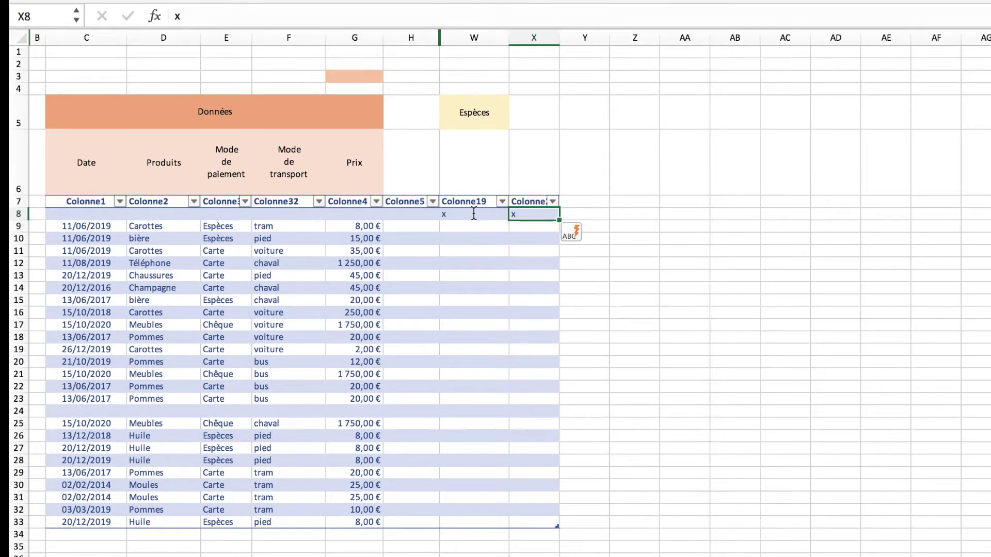
pyautogui.keyDown('shift'); pyautogui.click(473, 213); pyautogui.keyUp('shift')
pyautogui.press('Delete')
pyautogui.click(473, 212)
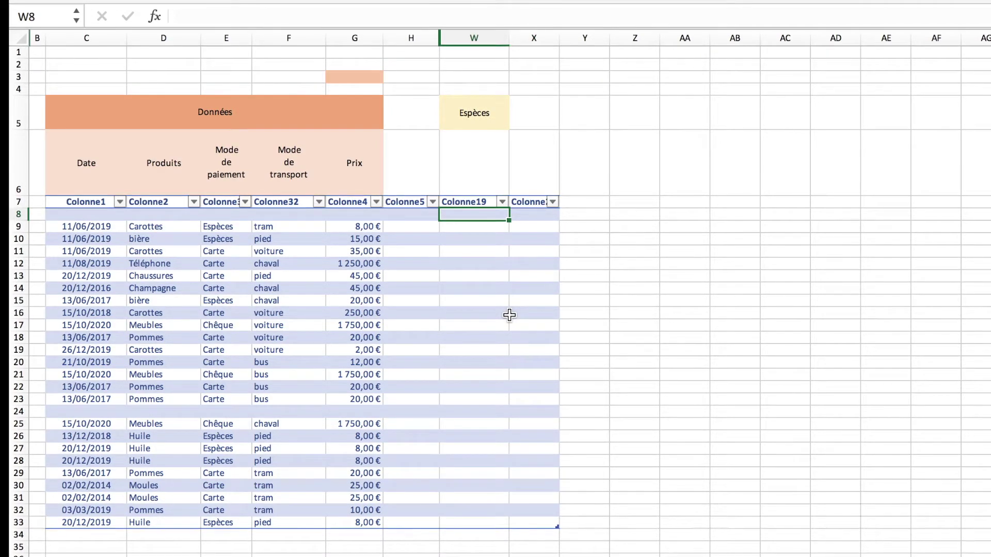
pyautogui.press('F1')
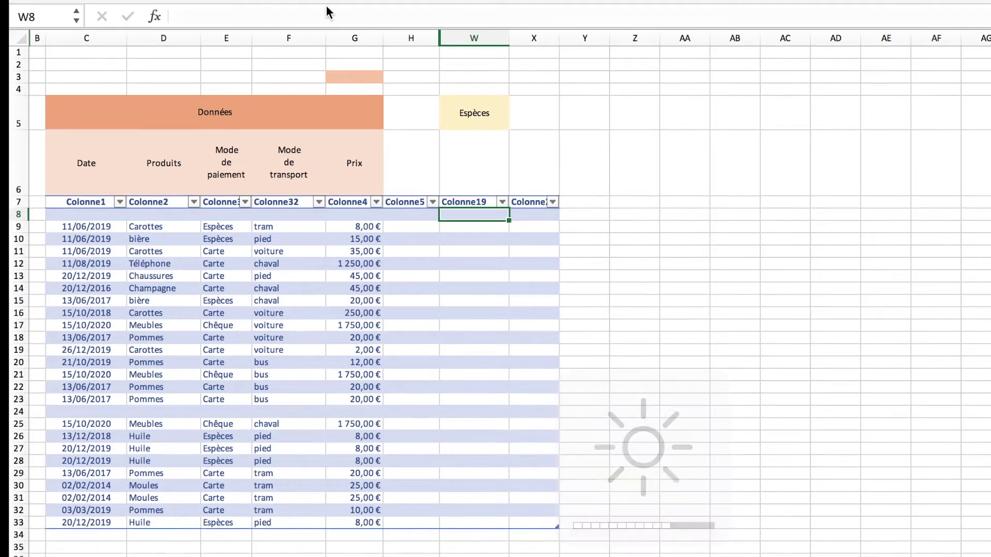
# Write =SI(E8=$W$5;1;0) in W8's formula bar, with W5 made absolute
pyautogui.click(324, 15)
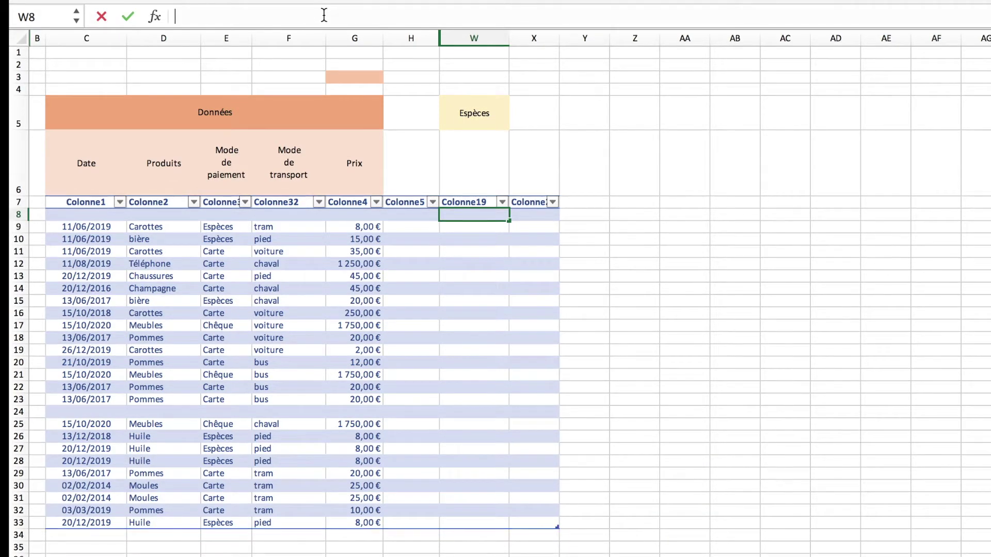
pyautogui.write('=')
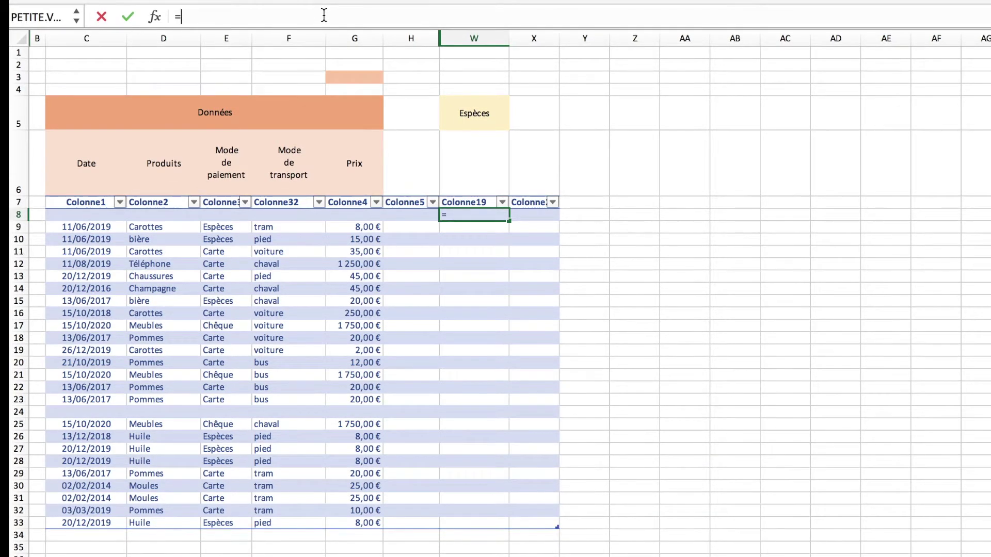
pyautogui.write('SI(')
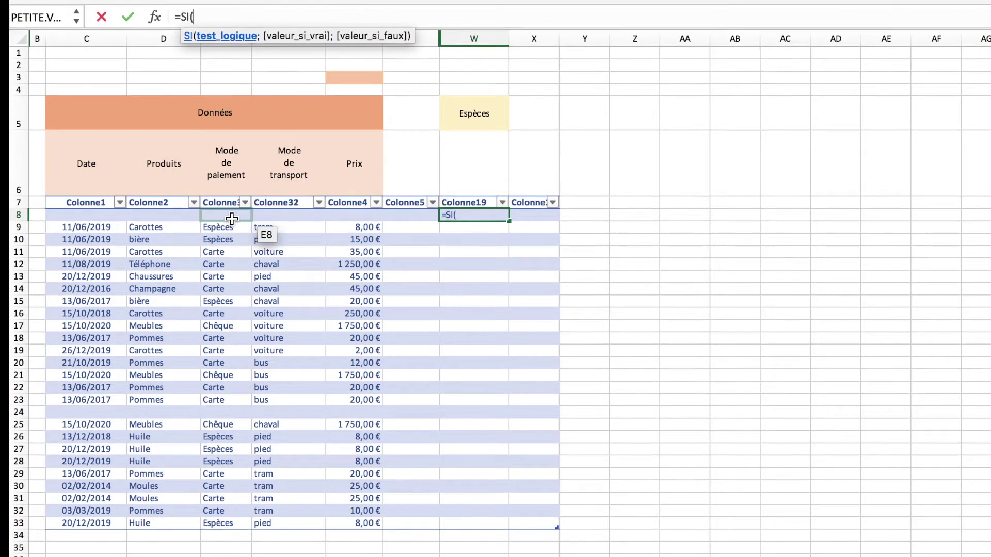
pyautogui.click(232, 219)
pyautogui.press('BackSpace')
pyautogui.press('BackSpace')
pyautogui.press('BackSpace')
pyautogui.press('BackSpace')
pyautogui.press('BackSpace')
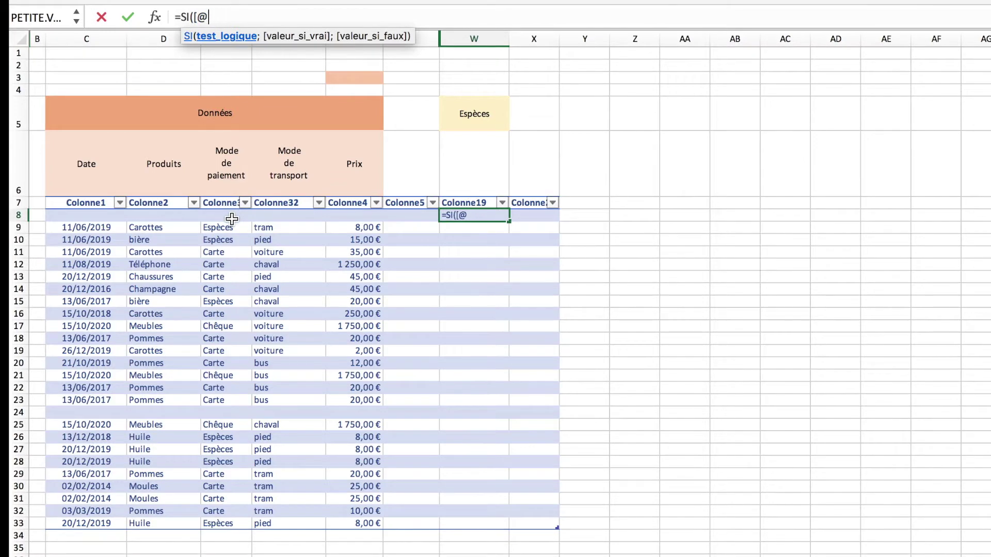
pyautogui.press('BackSpace')
pyautogui.press('BackSpace')
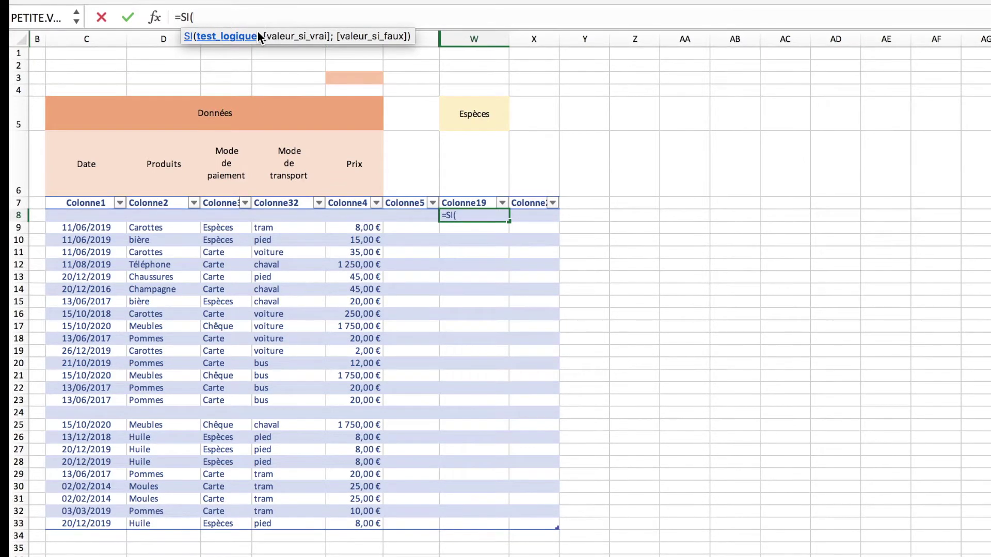
pyautogui.moveTo(259, 37); pyautogui.dragTo(671, 112)
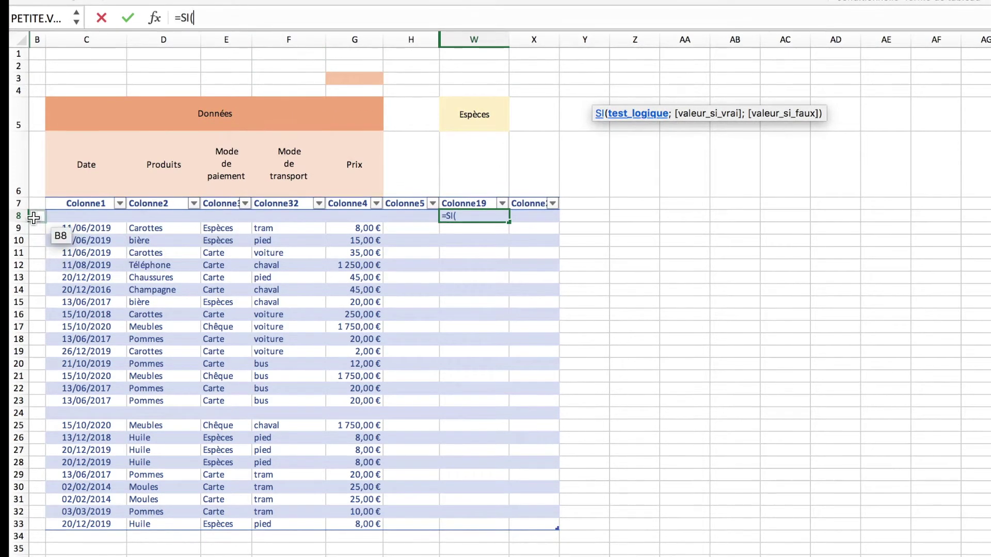
pyautogui.write('E')
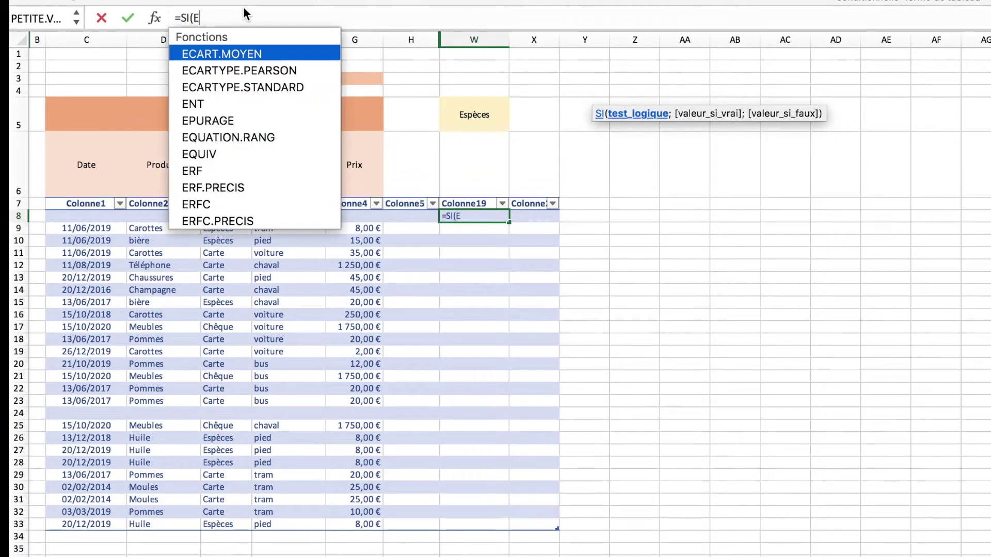
pyautogui.write('8')
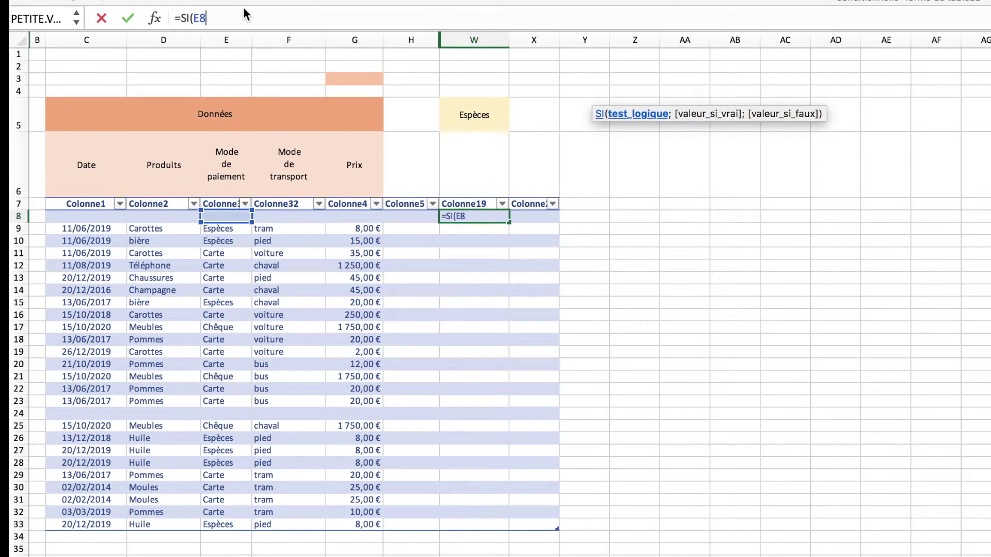
pyautogui.write('=')
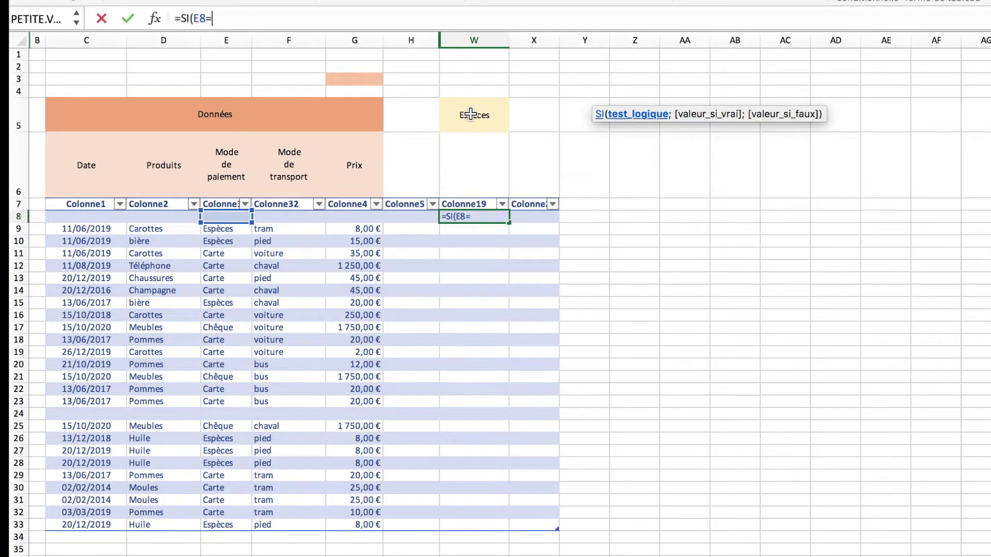
pyautogui.write('W5')
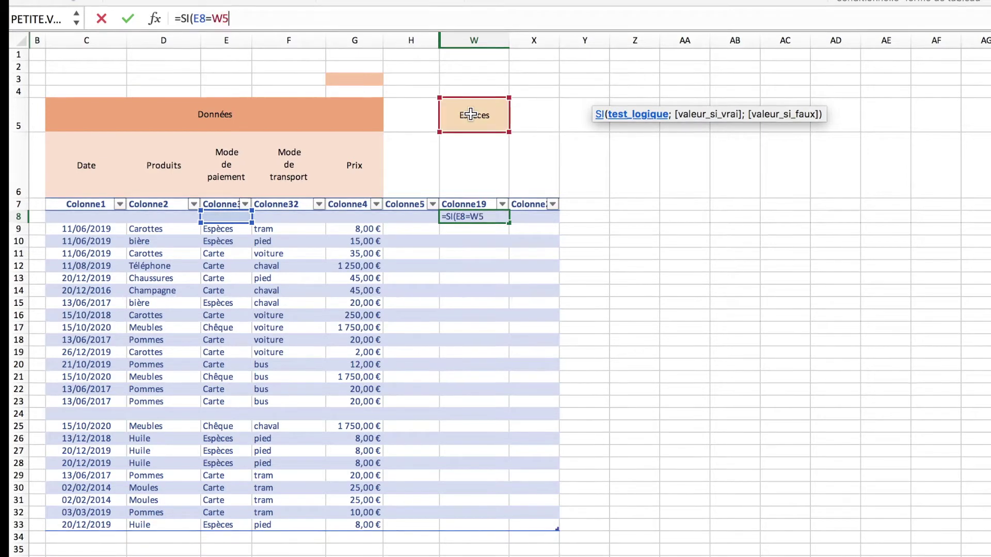
pyautogui.press('F4')
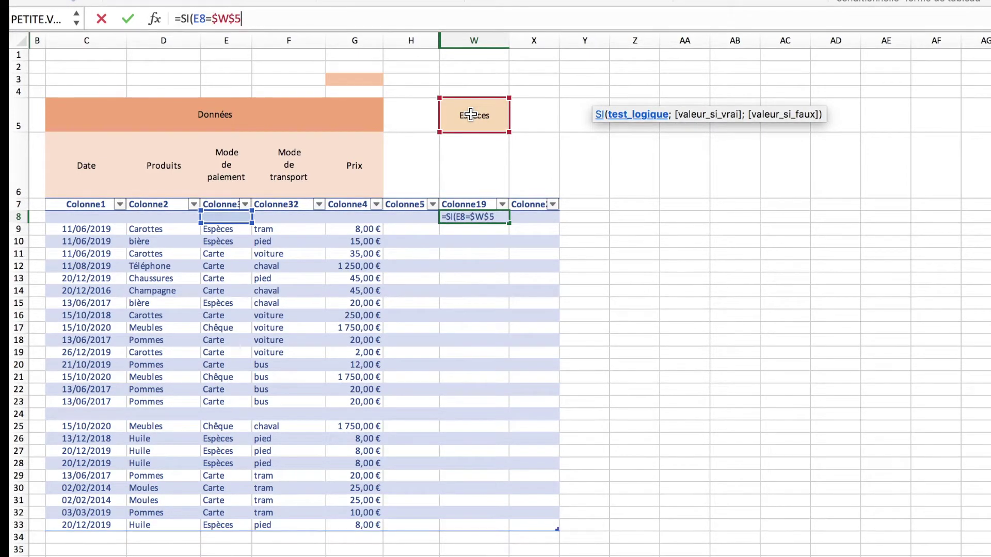
pyautogui.write(';')
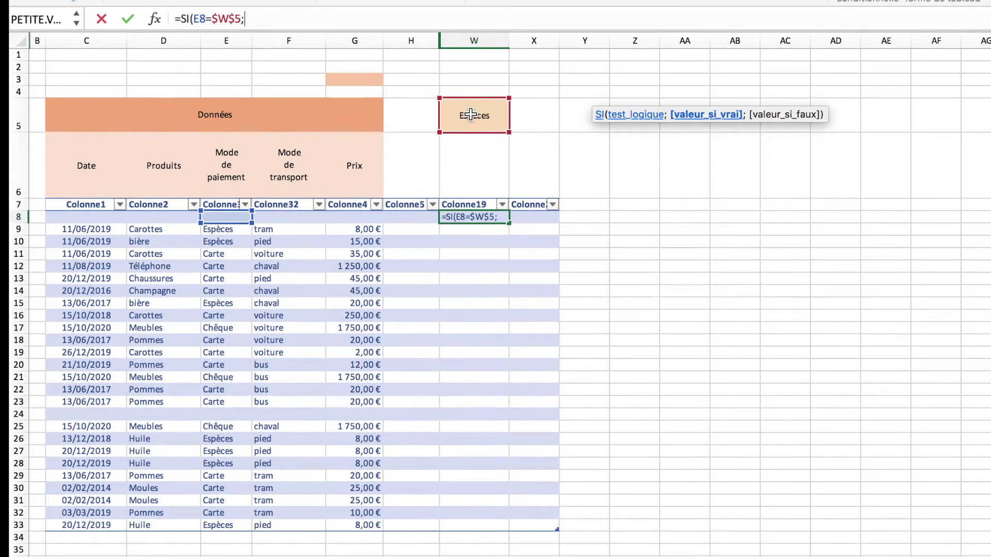
pyautogui.write('1')
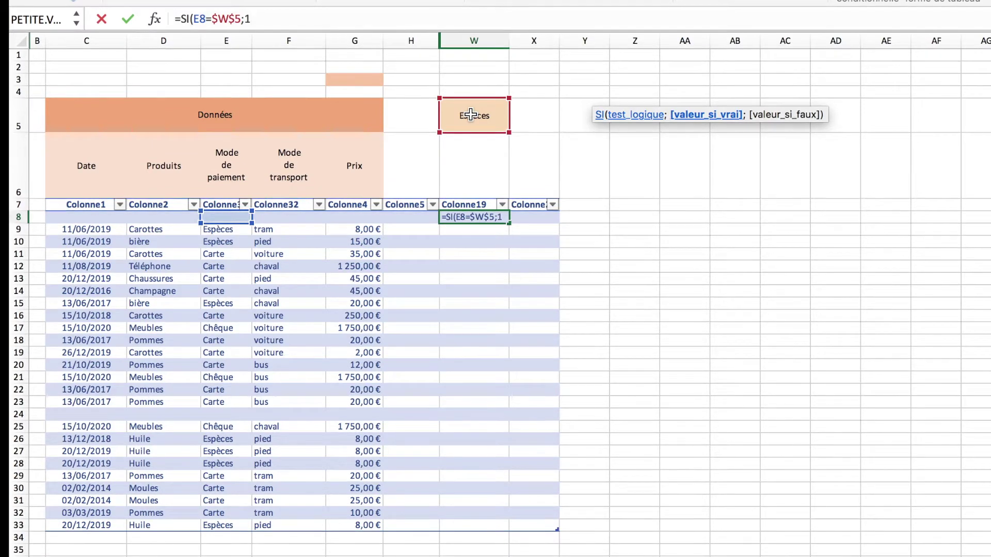
pyautogui.write(';0')
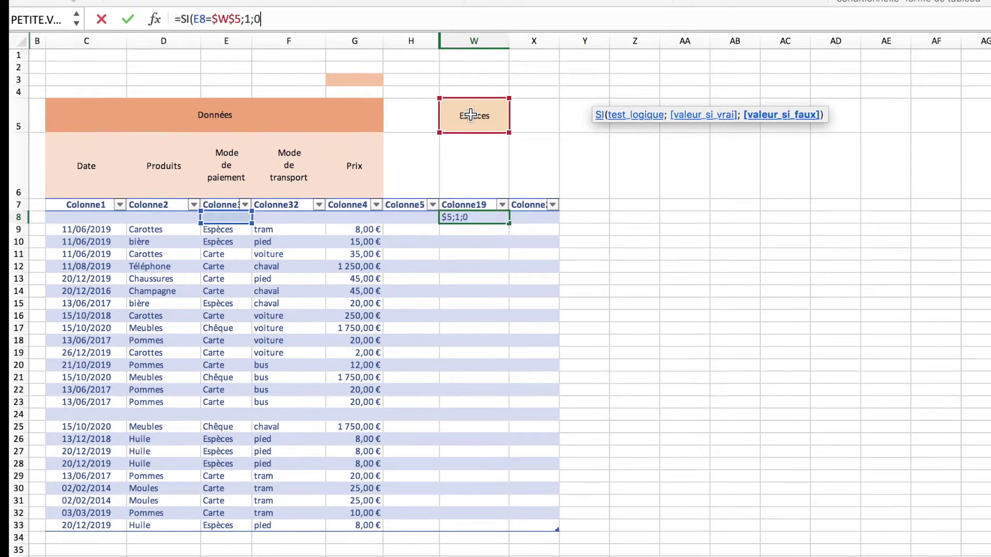
pyautogui.write(')')
pyautogui.press('Return')
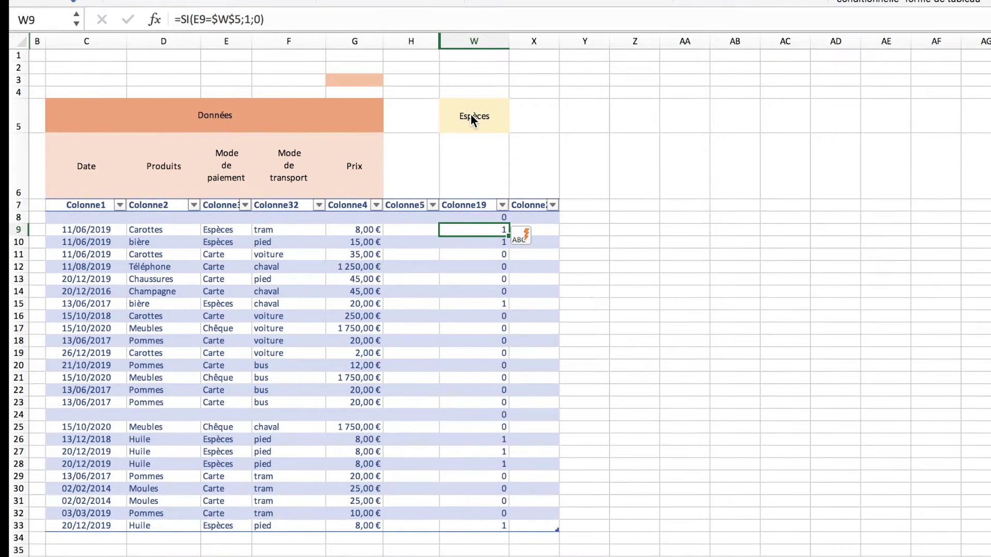
pyautogui.hotkey('shift', 'Left')
pyautogui.hotkey('shift', 'Left')
pyautogui.hotkey('shift', 'Left')
pyautogui.hotkey('shift', 'Left')
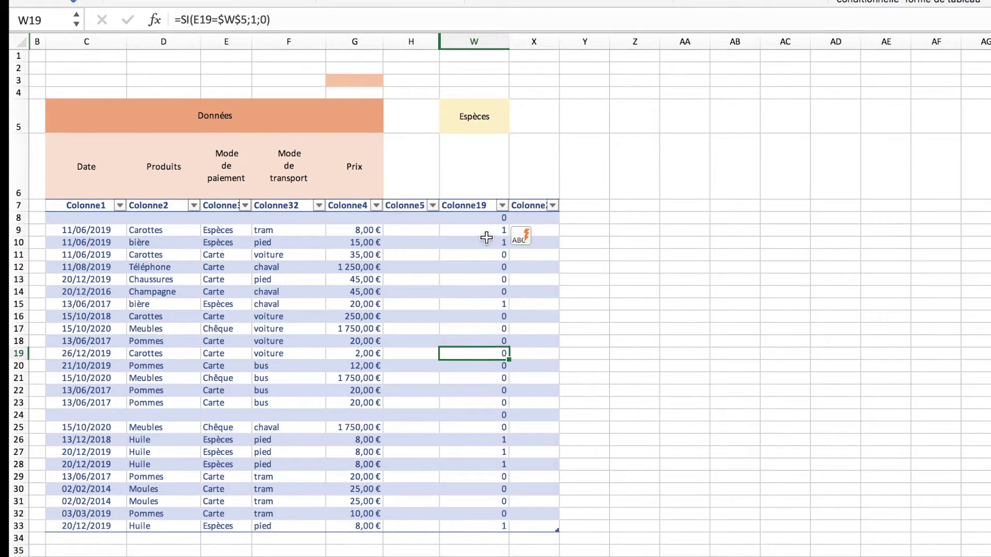
pyautogui.click(467, 217)
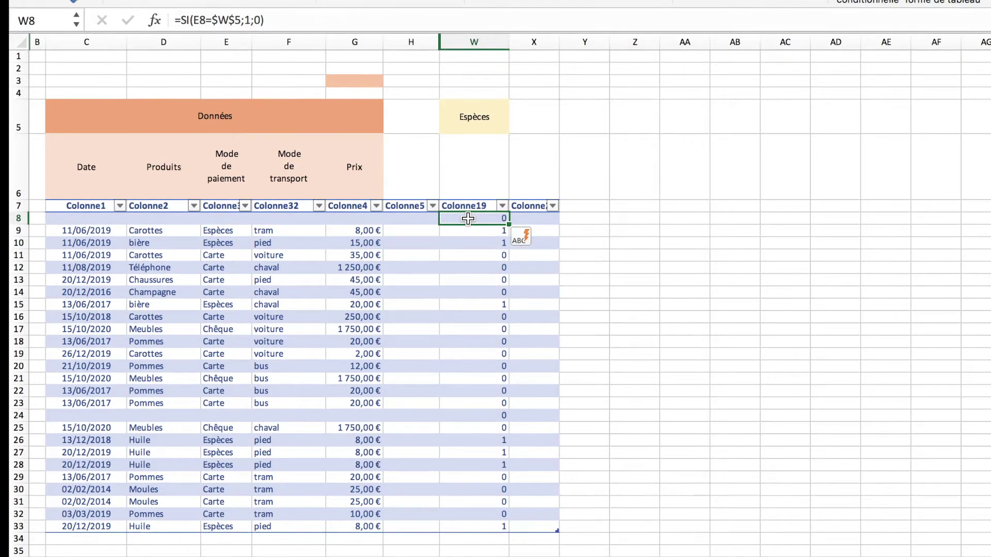
pyautogui.press('Down')
pyautogui.press('Down')
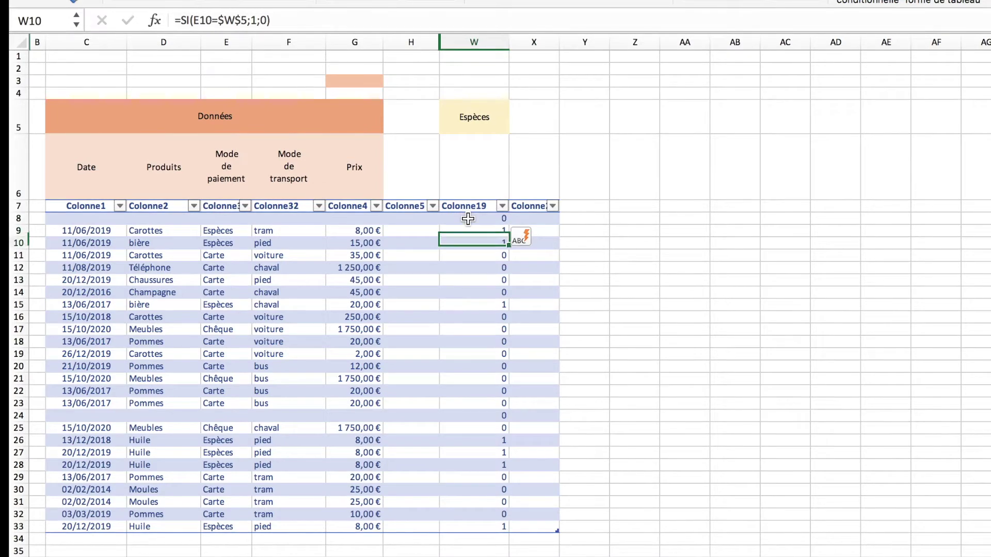
pyautogui.press('Down')
pyautogui.press('Down')
pyautogui.press('Down')
pyautogui.press('Down')
pyautogui.press('Down')
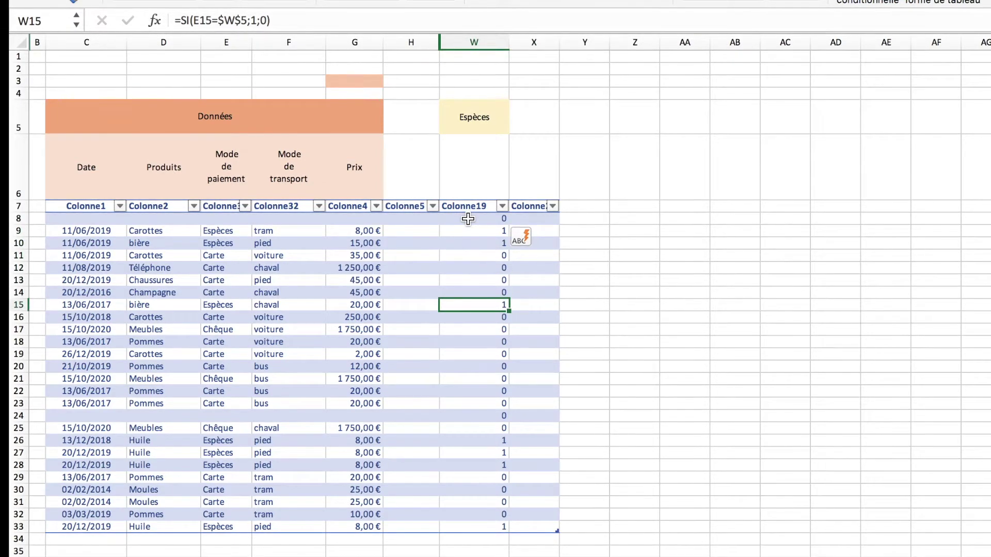
pyautogui.click(253, 21)
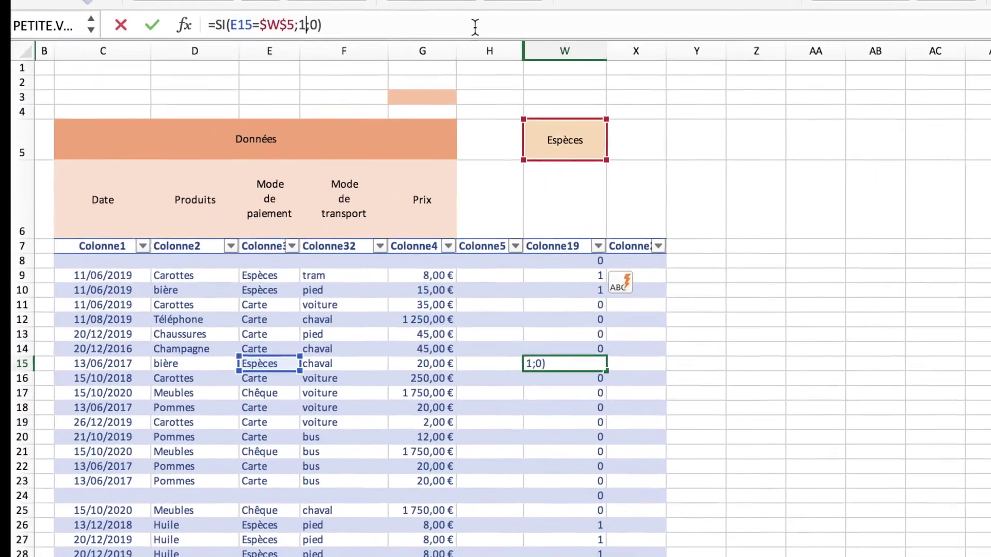
# Edit W8's formula to insert 1&NB.SI in place of the plain 1
pyautogui.press('Return')
pyautogui.click(565, 260)
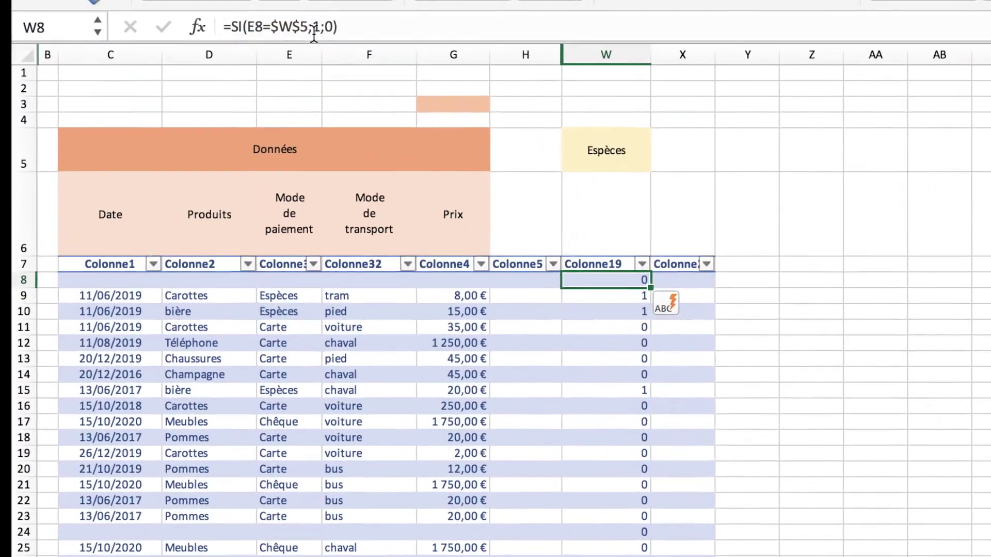
pyautogui.click(305, 25)
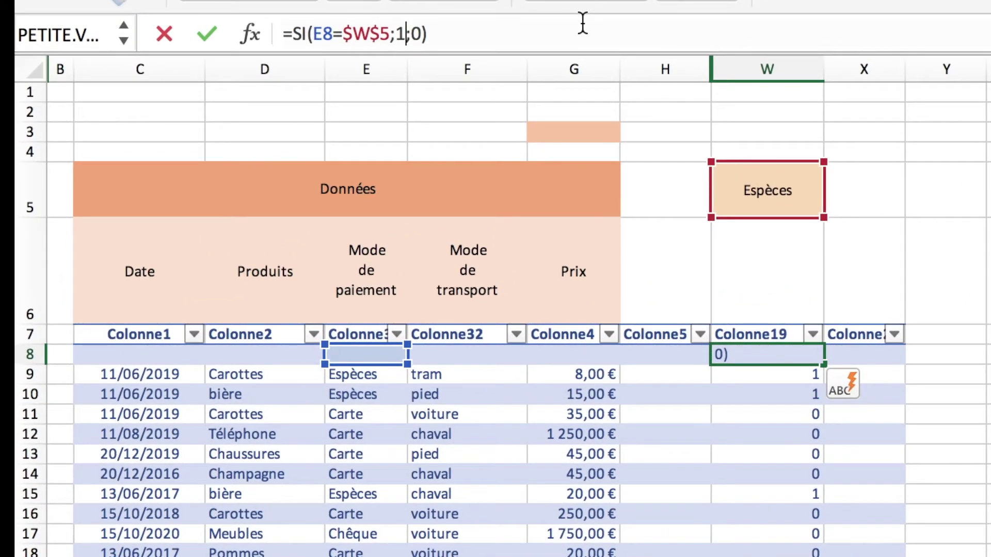
pyautogui.write('1')
pyautogui.press('BackSpace')
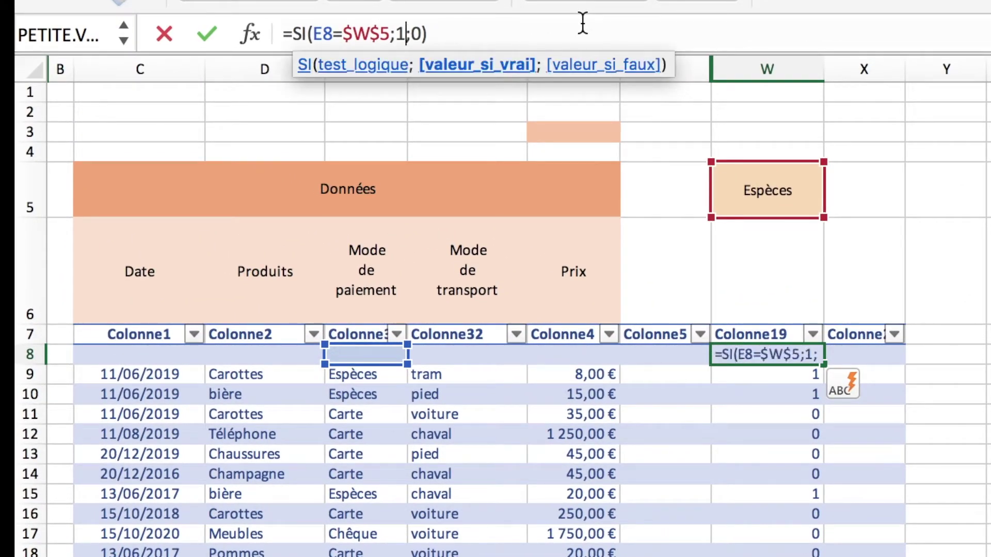
pyautogui.write('&')
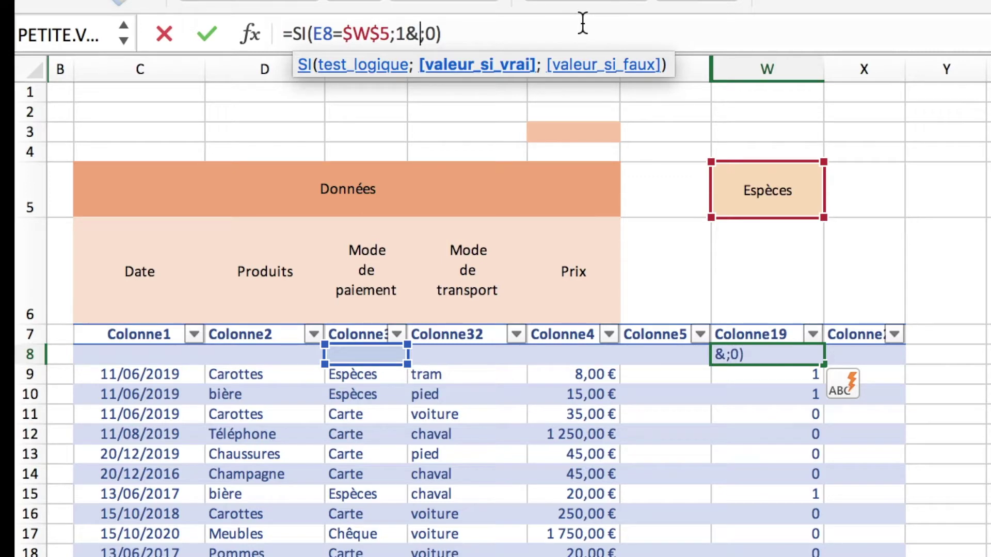
pyautogui.write('NB')
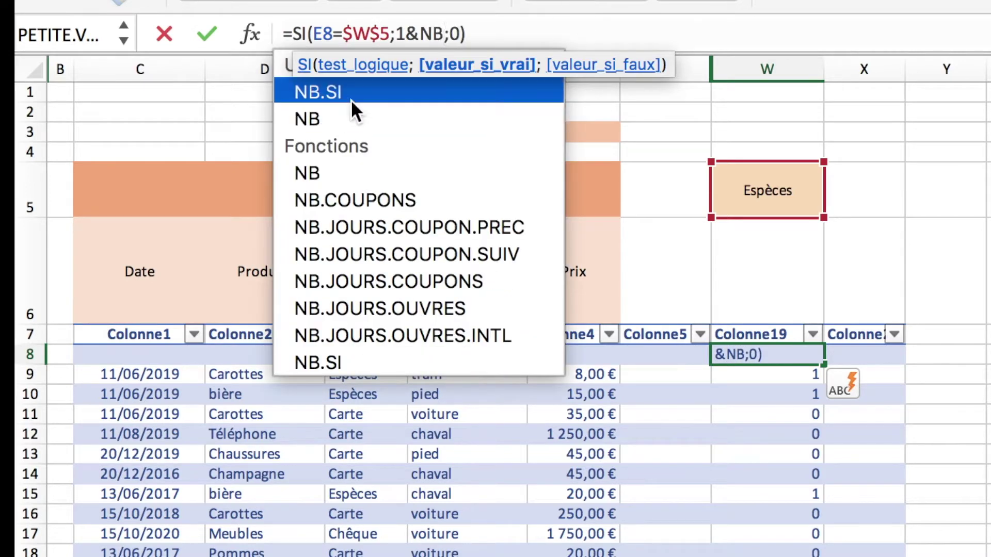
pyautogui.doubleClick(356, 94)
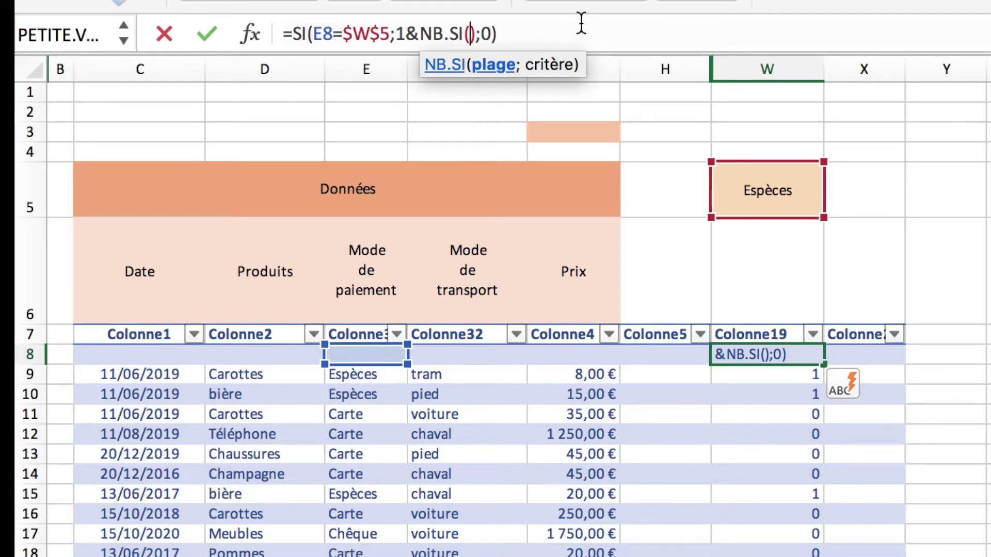
# Complete NB.SI($E$8:E8;E8) and confirm, numbering Espèces rows 11, 12, 13
pyautogui.write('E8')
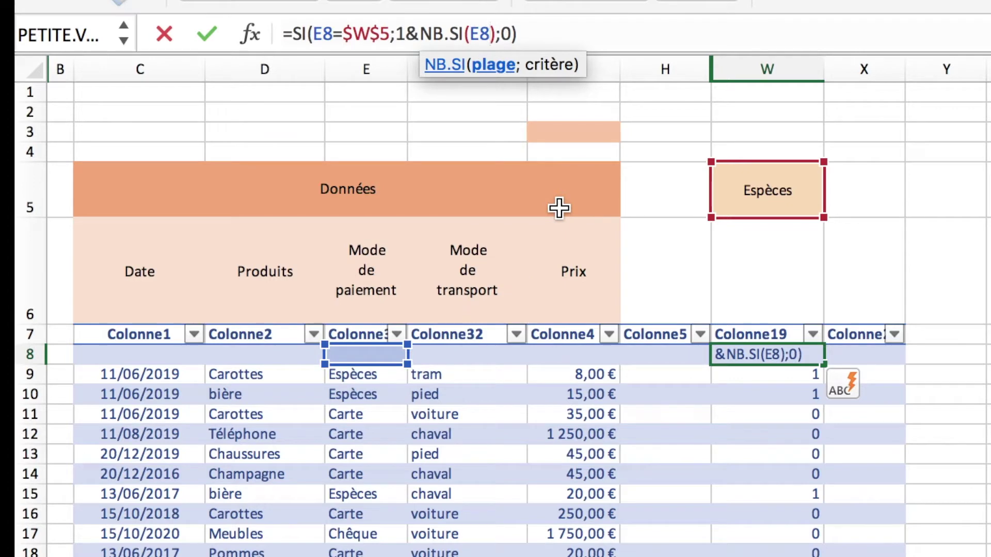
pyautogui.press('F4')
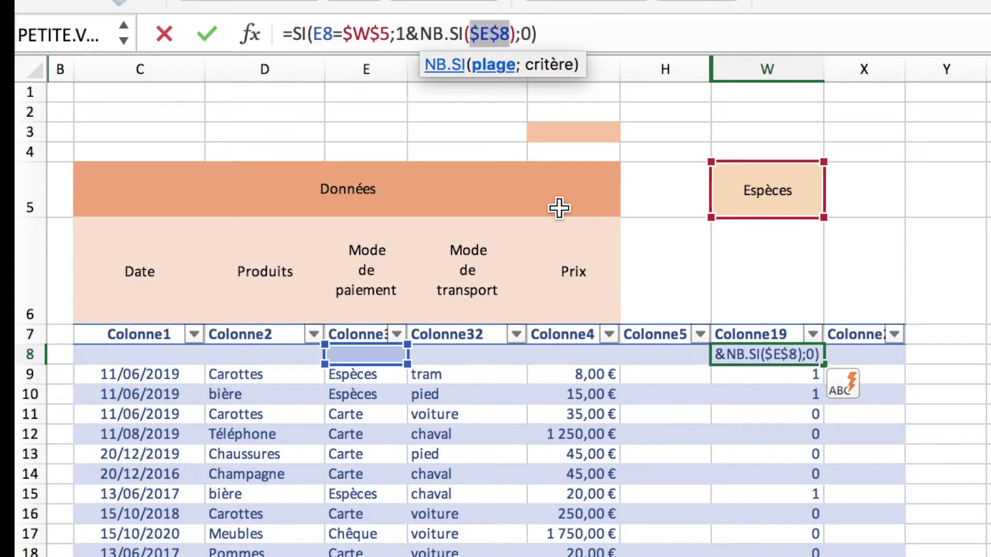
pyautogui.press('Right')
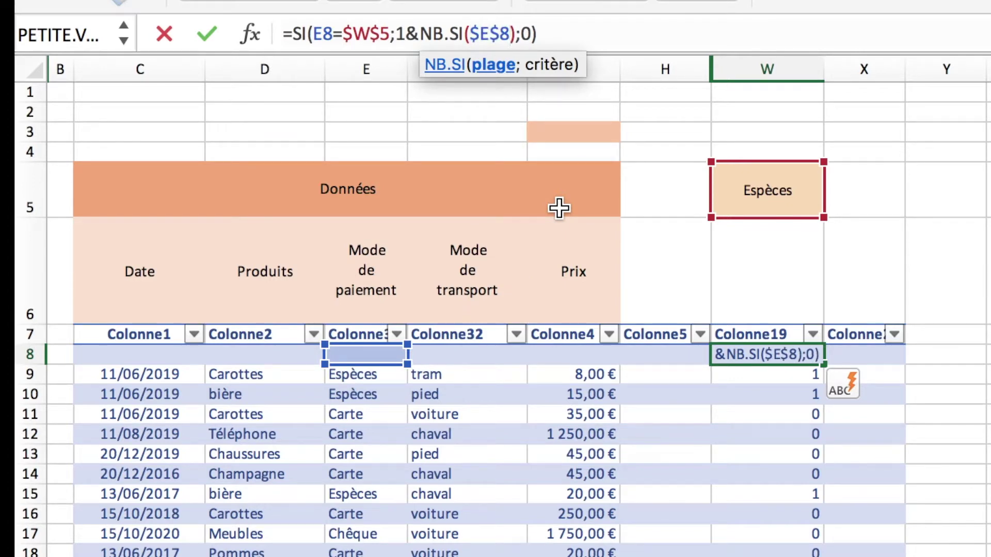
pyautogui.write(';')
pyautogui.press('BackSpace')
pyautogui.write(':')
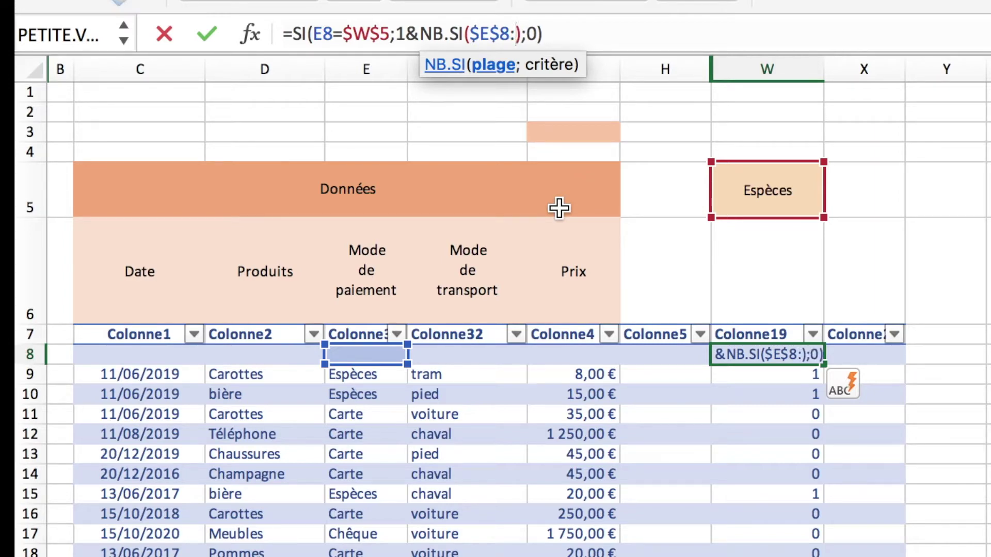
pyautogui.write('E8')
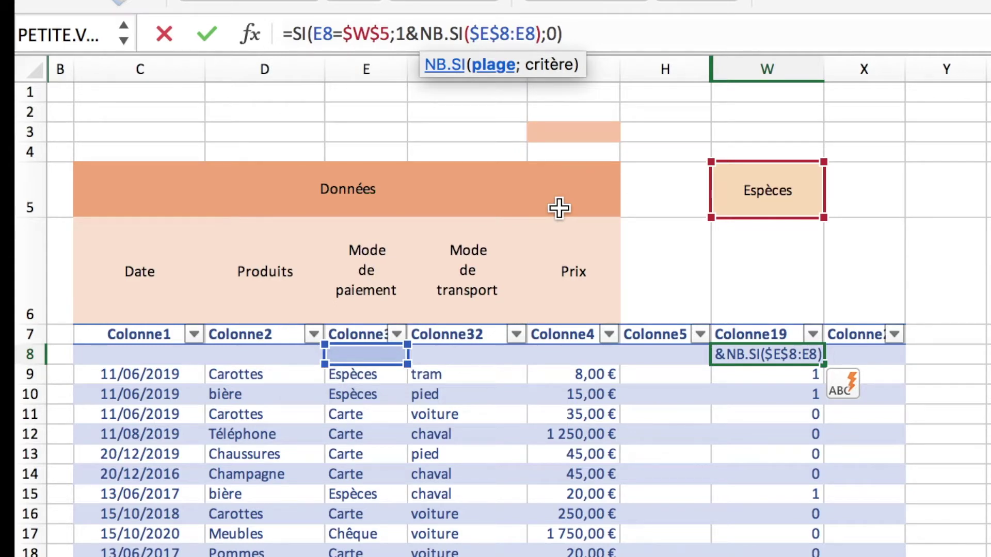
pyautogui.write(';')
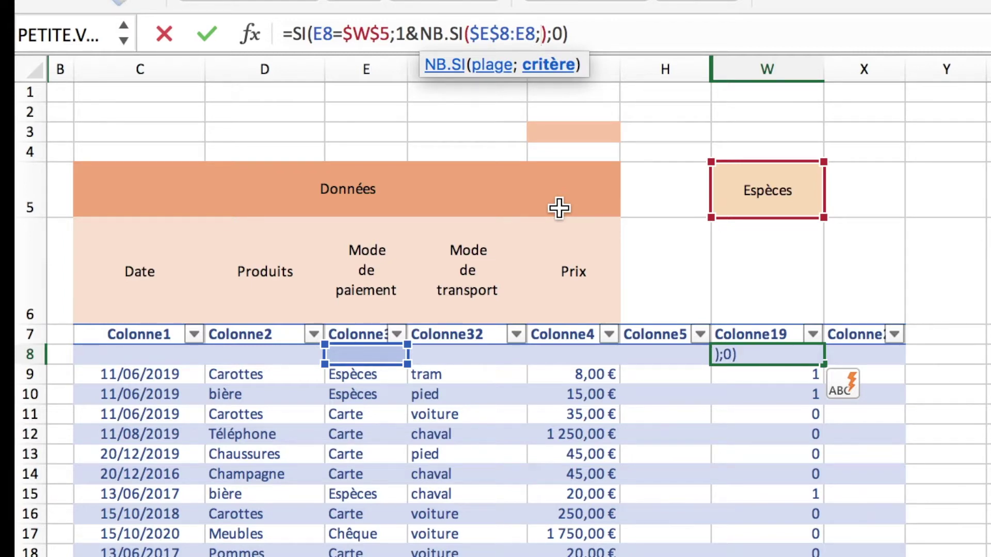
pyautogui.write('E8')
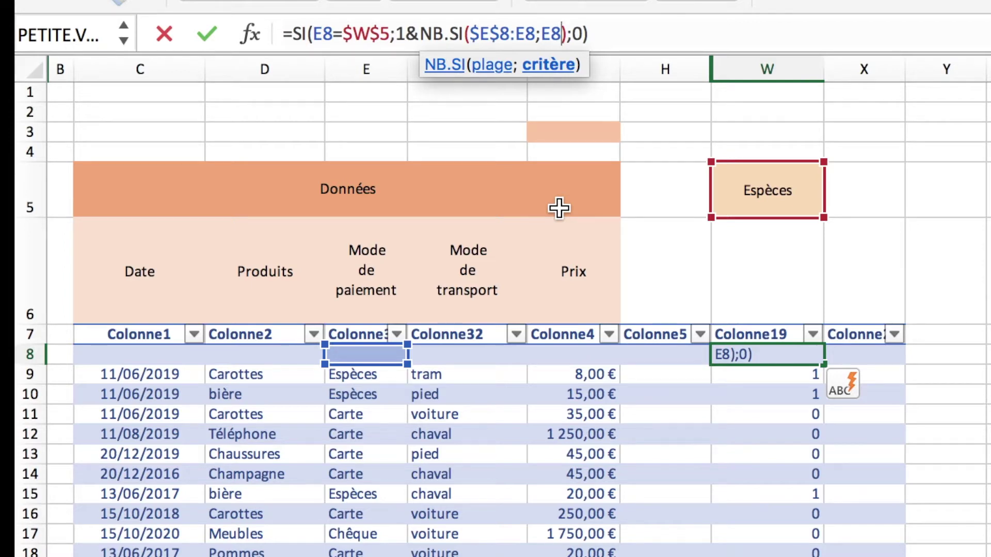
pyautogui.press('Return')
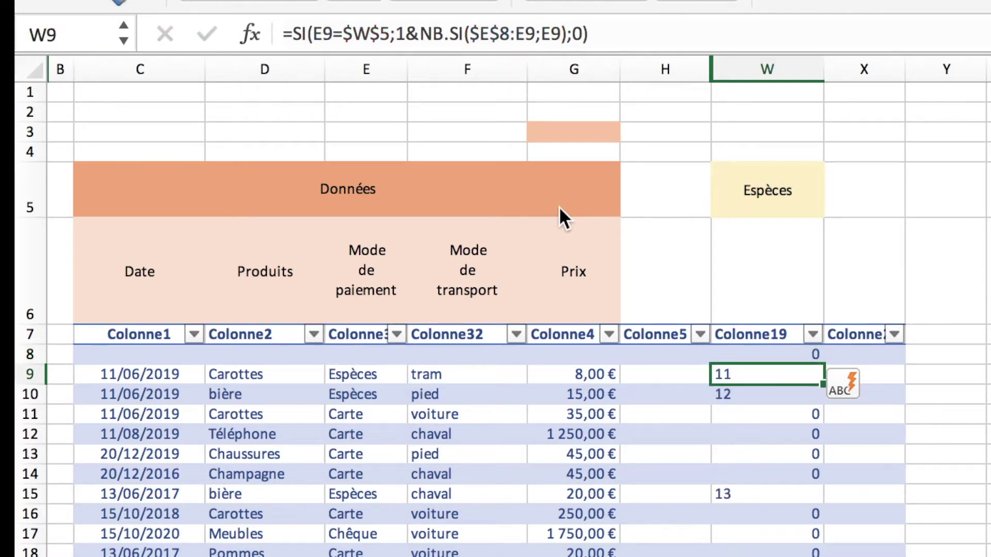
pyautogui.press('Down')
pyautogui.press('Down')
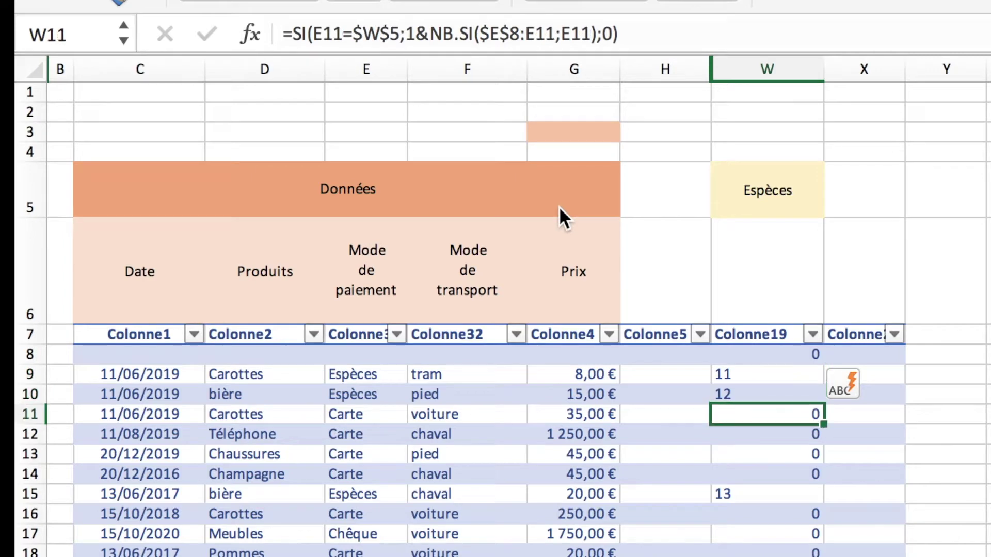
pyautogui.press('Down')
pyautogui.press('Down')
pyautogui.press('Down')
pyautogui.press('Down')
pyautogui.press('Down')
pyautogui.press('Up')
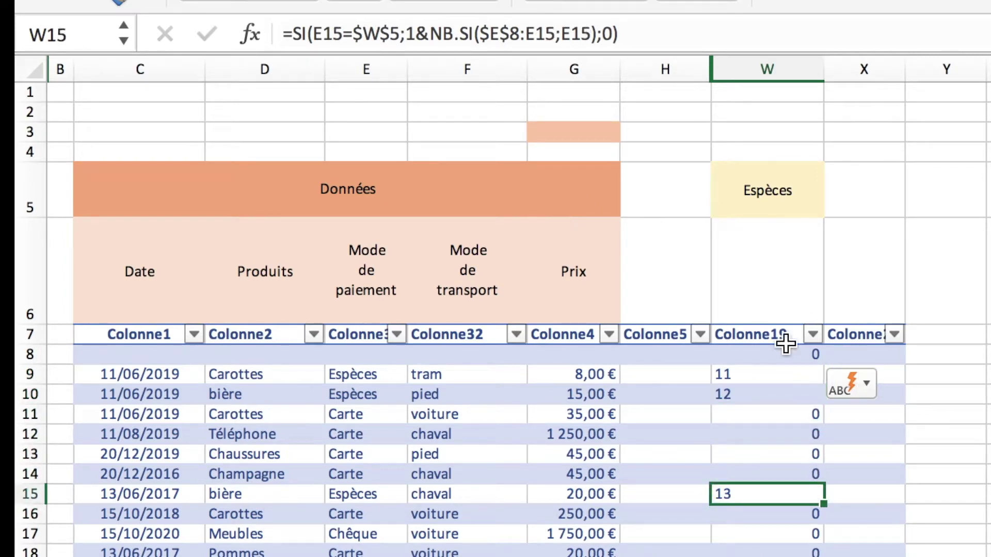
pyautogui.click(755, 354)
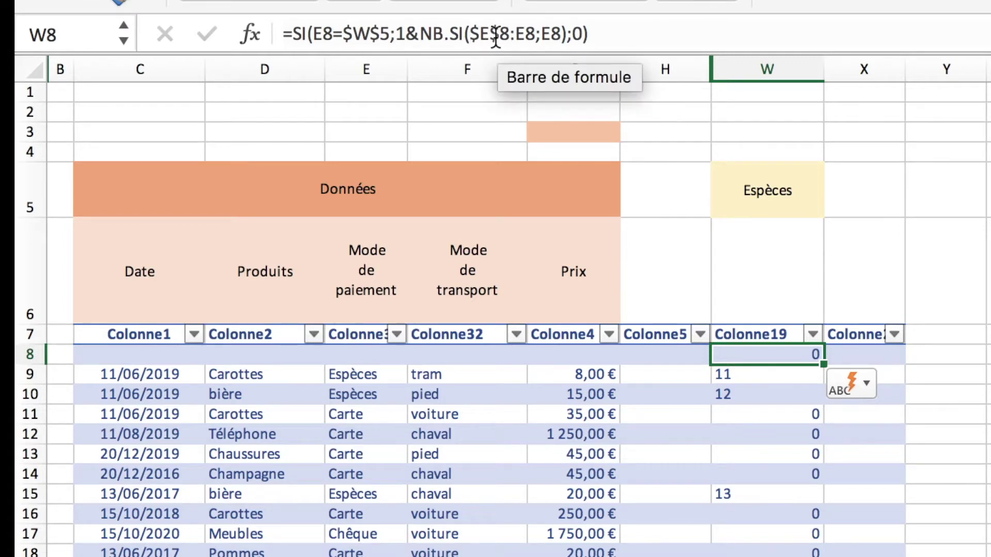
pyautogui.click(654, 32)
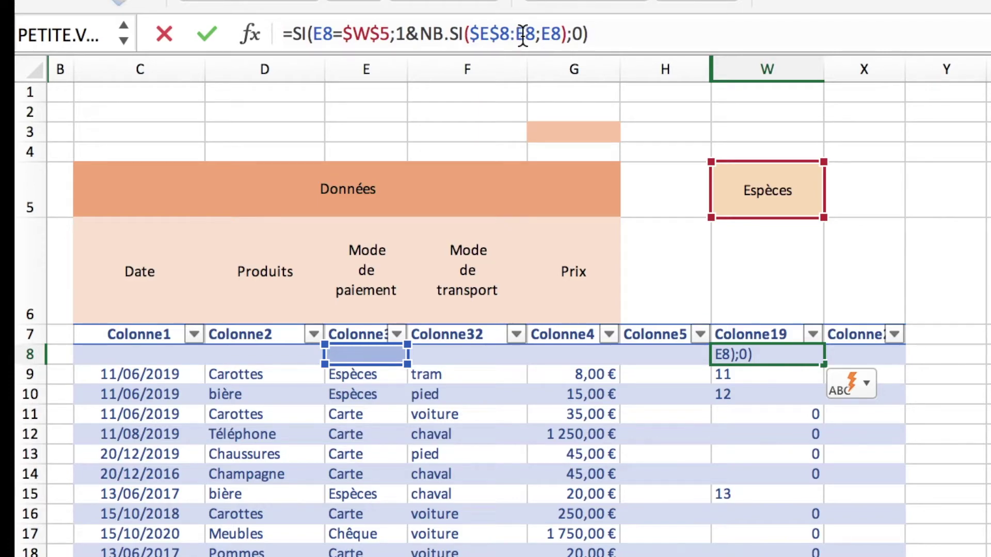
pyautogui.hotkey('ctrl', 'Return')
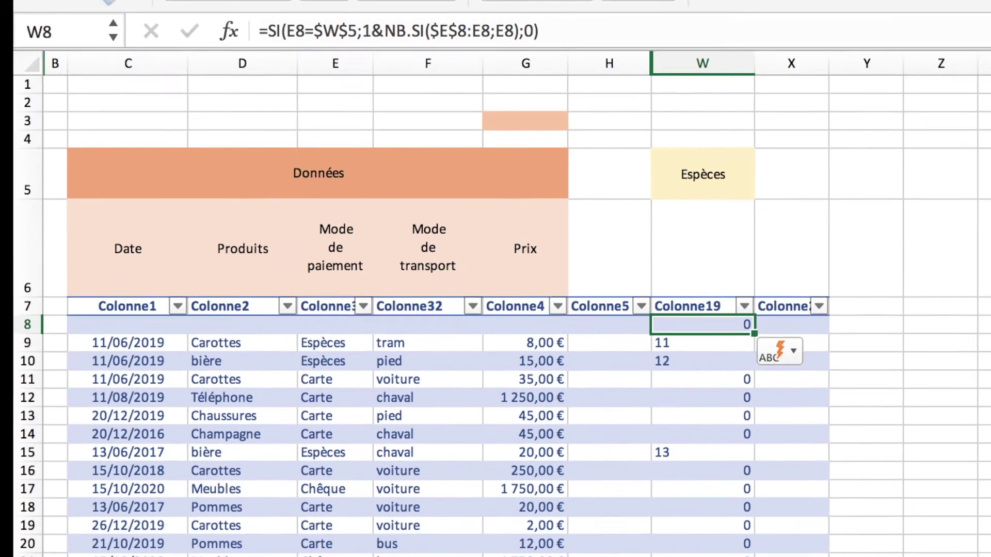
pyautogui.click(604, 437)
pyautogui.click(743, 27)
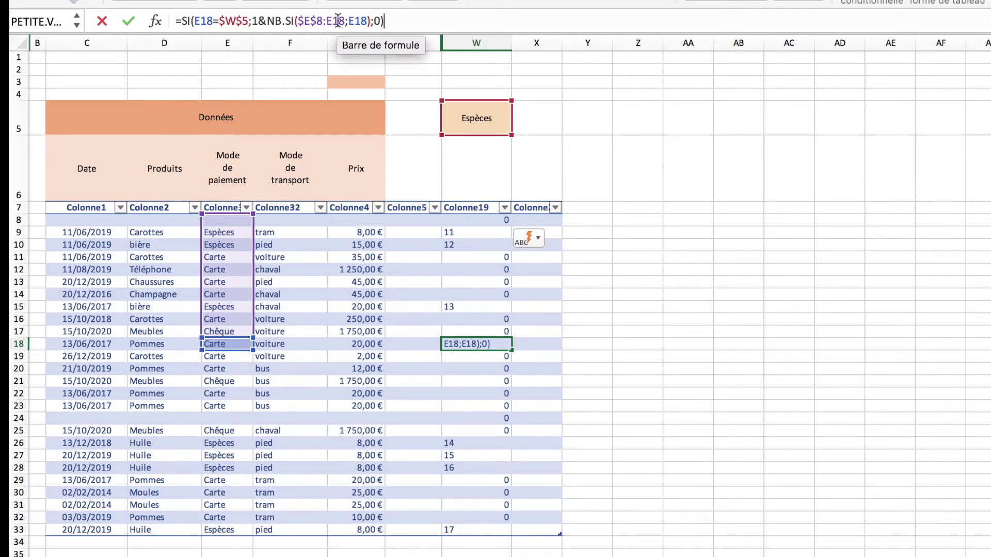
pyautogui.press('Return')
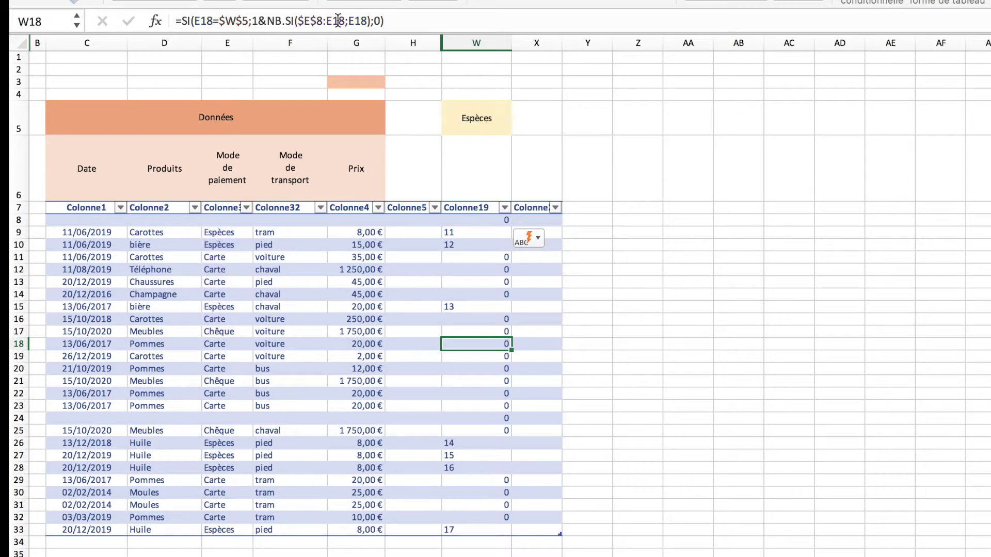
pyautogui.click(473, 221)
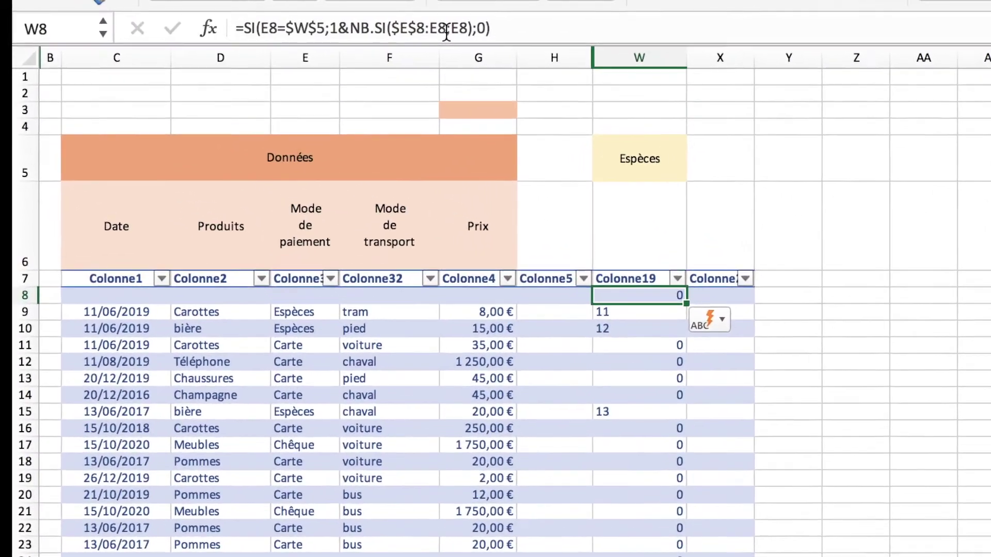
# Replace the NB.SI range end with DECALER($E$8; in W8's formula
pyautogui.click(446, 31)
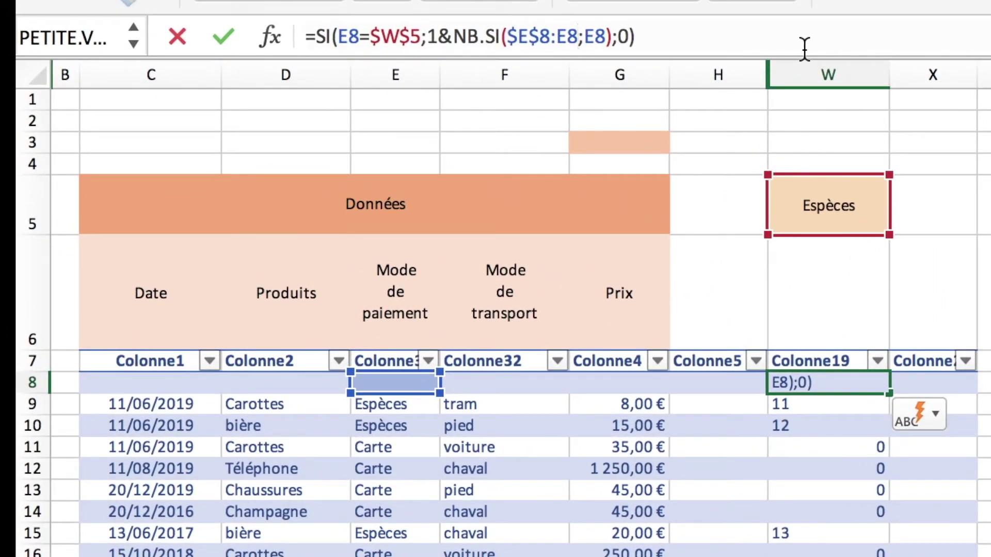
pyautogui.press('BackSpace')
pyautogui.press('BackSpace')
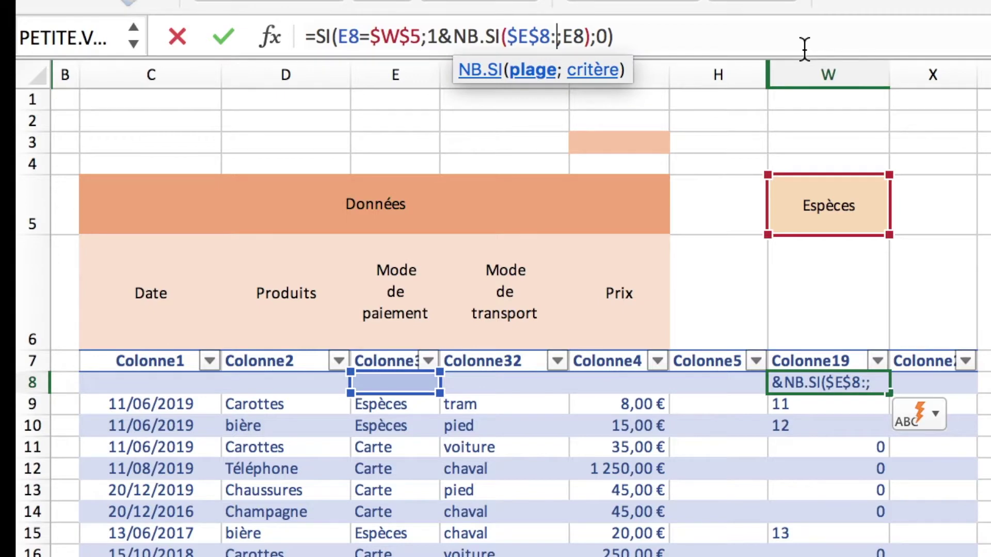
pyautogui.write('DECALA')
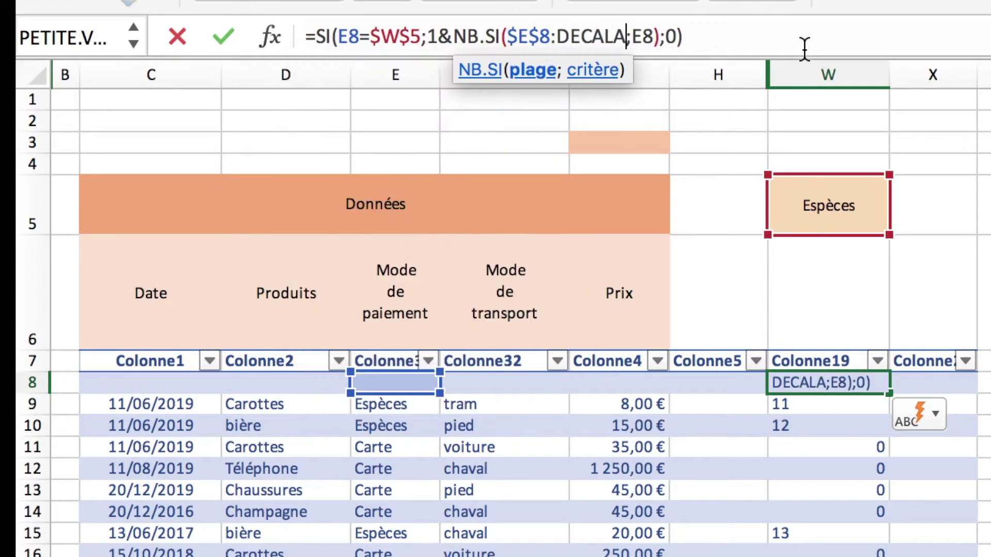
pyautogui.press('BackSpace')
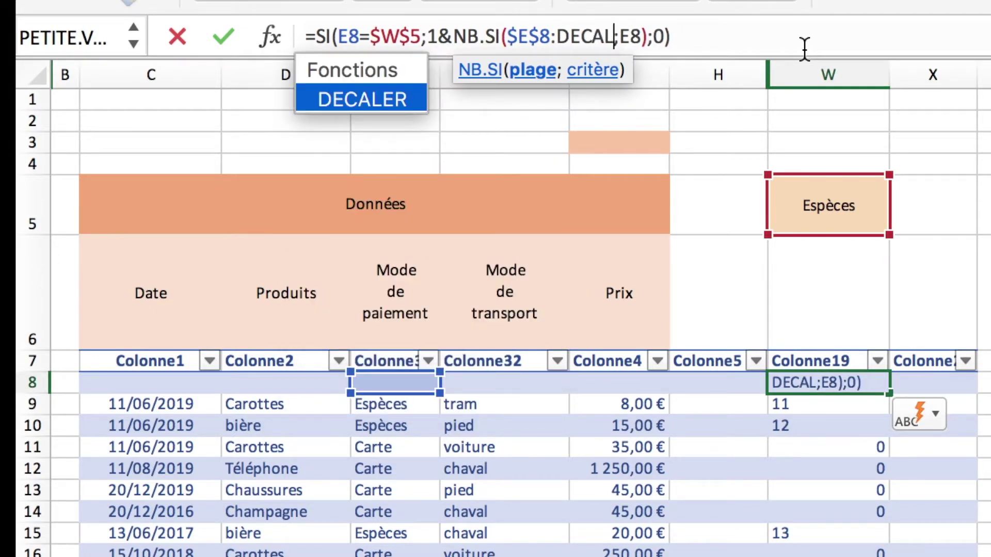
pyautogui.doubleClick(376, 101)
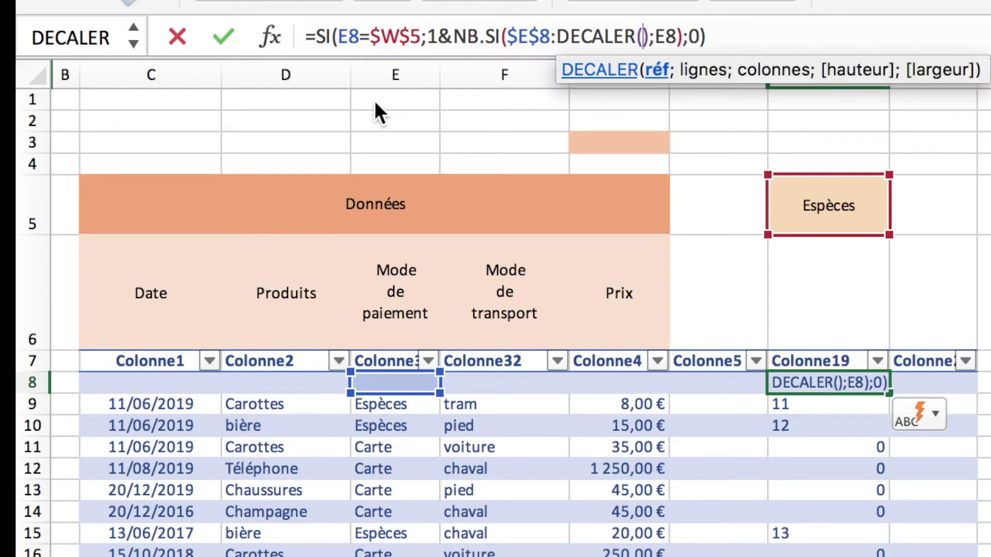
pyautogui.write('E8')
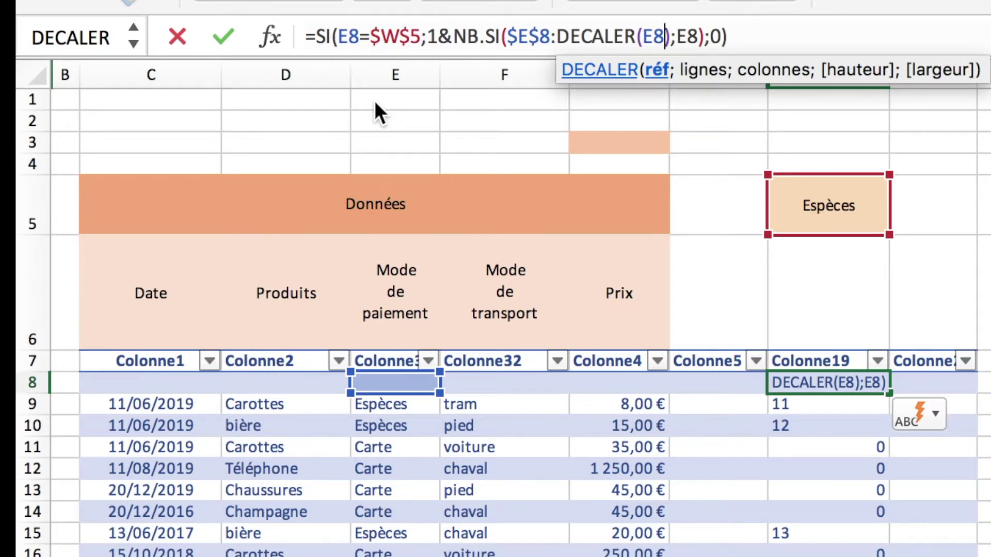
pyautogui.press('F4')
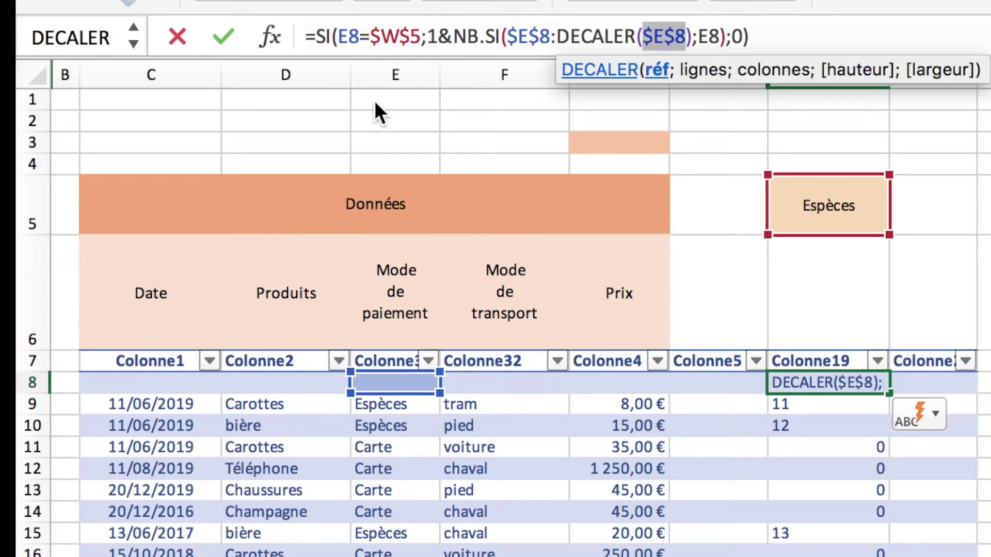
pyautogui.press('Right')
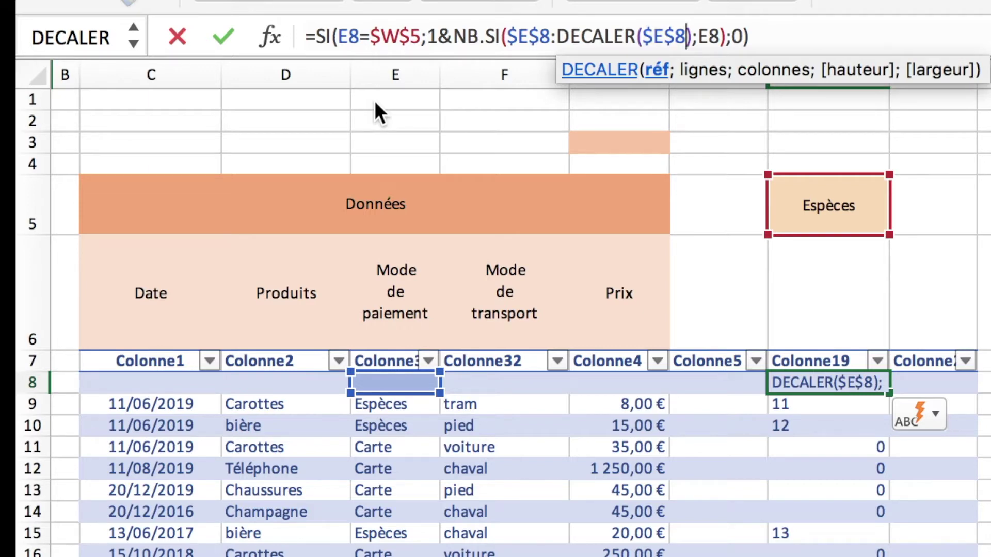
pyautogui.write(';')
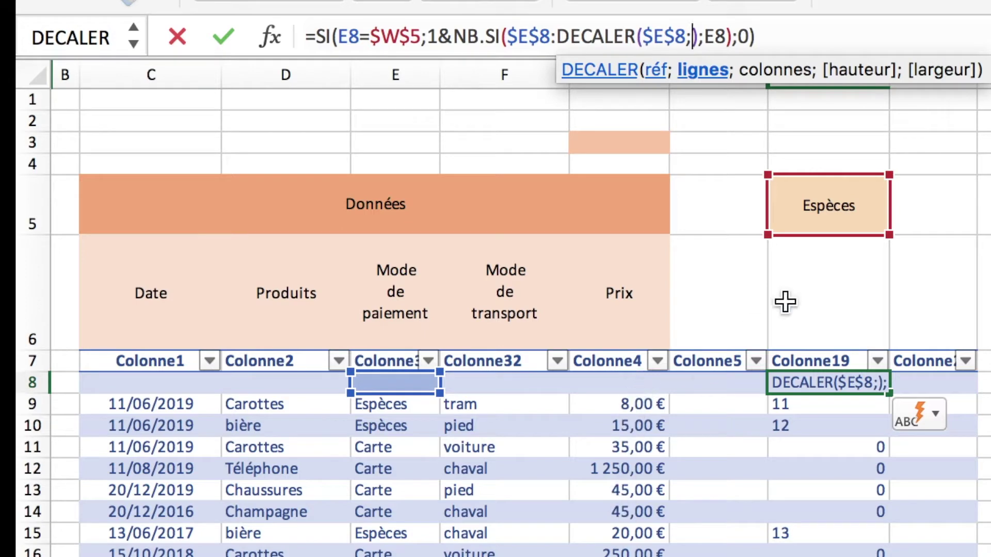
pyautogui.click(653, 55)
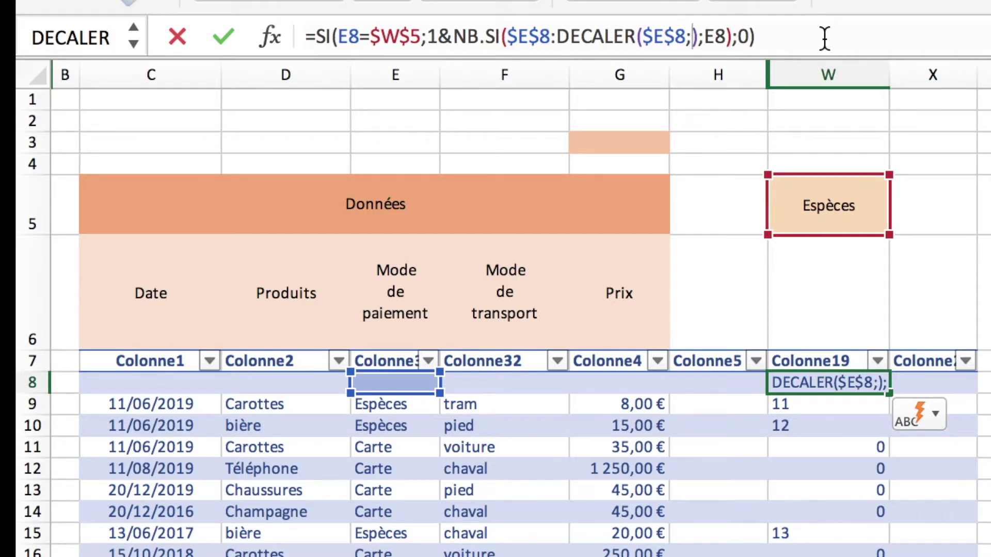
# Finish DECALER with LIGNE(H1)-1;0 and commit W8's formula
pyautogui.write('LIGNE')
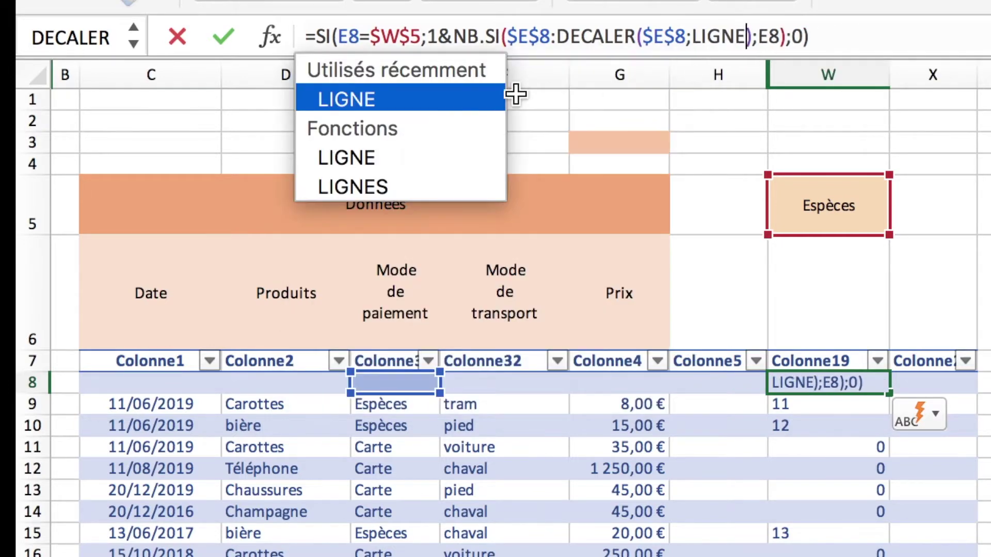
pyautogui.doubleClick(342, 99)
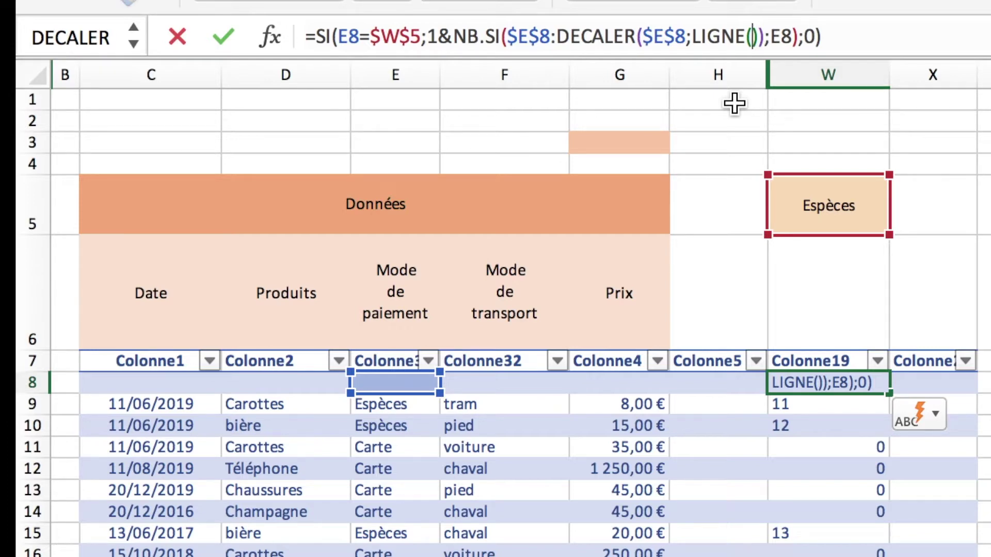
pyautogui.click(734, 104)
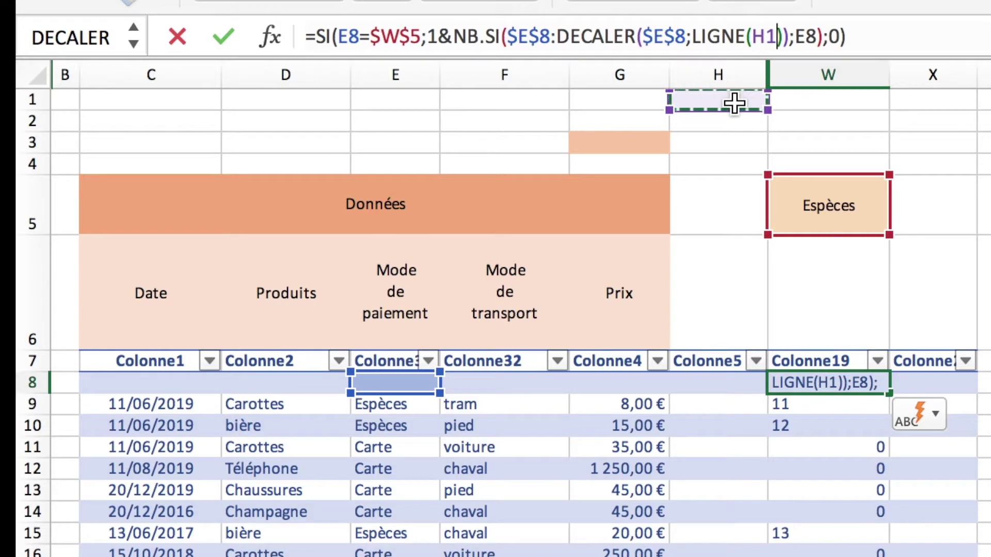
pyautogui.press('Right')
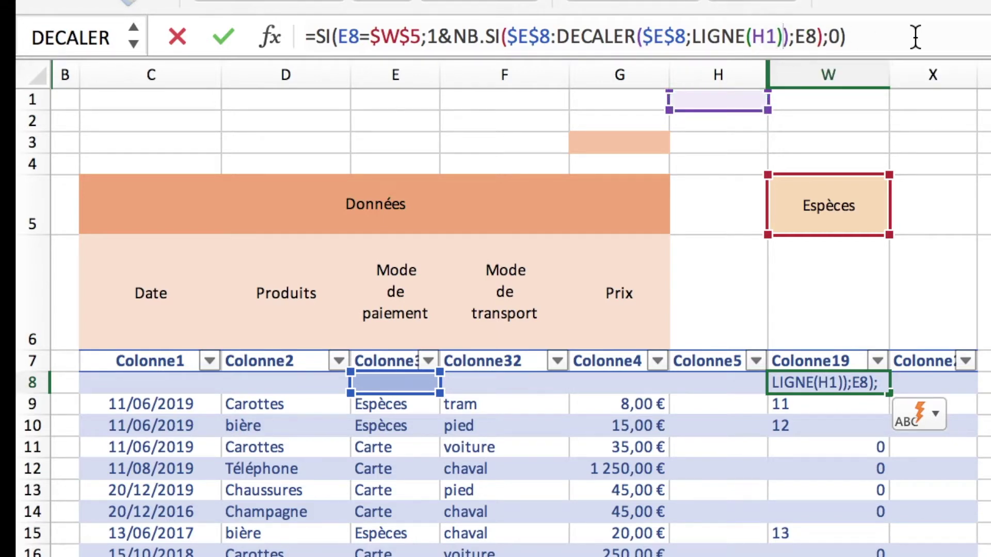
pyautogui.write('-')
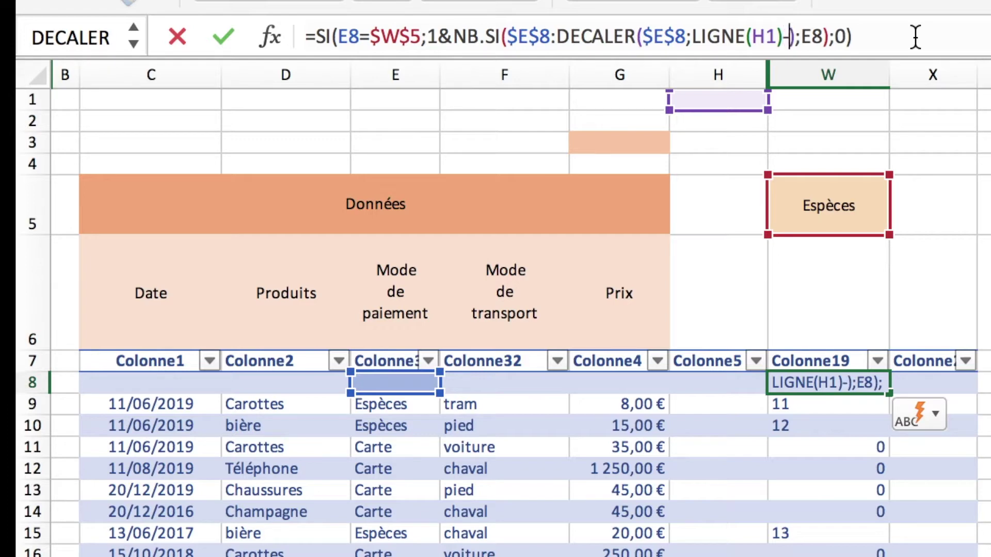
pyautogui.write('1')
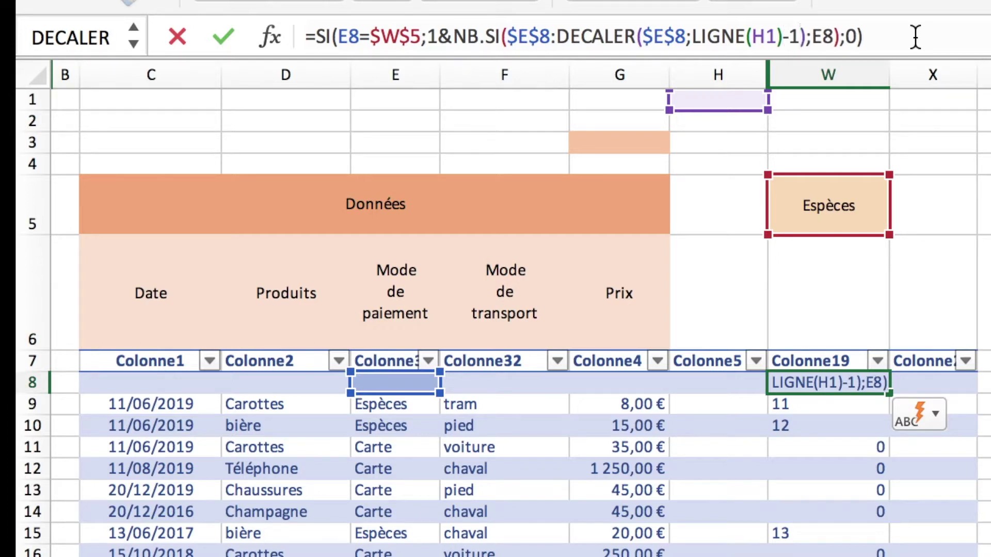
pyautogui.press('Return')
pyautogui.press('Return')
pyautogui.click(800, 36)
pyautogui.write(';')
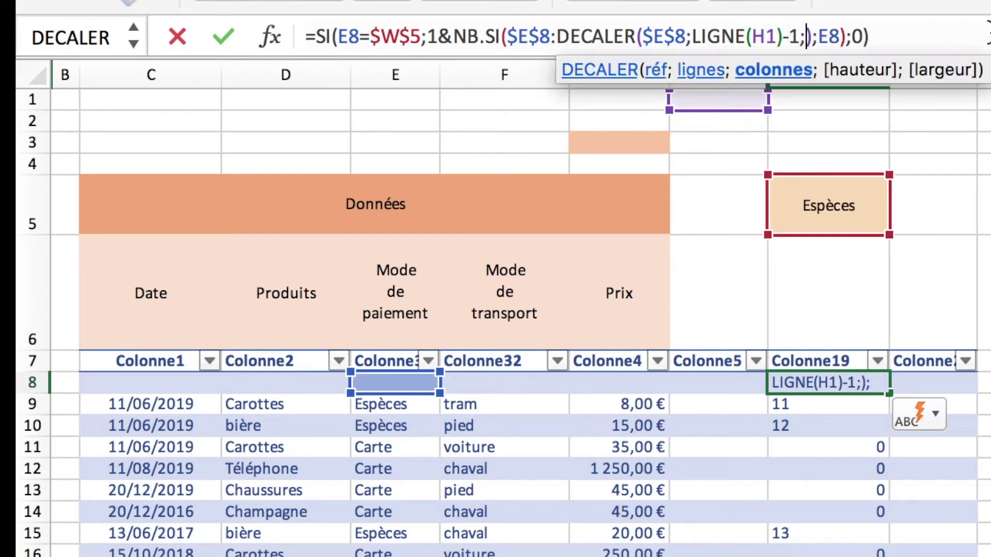
pyautogui.write('0')
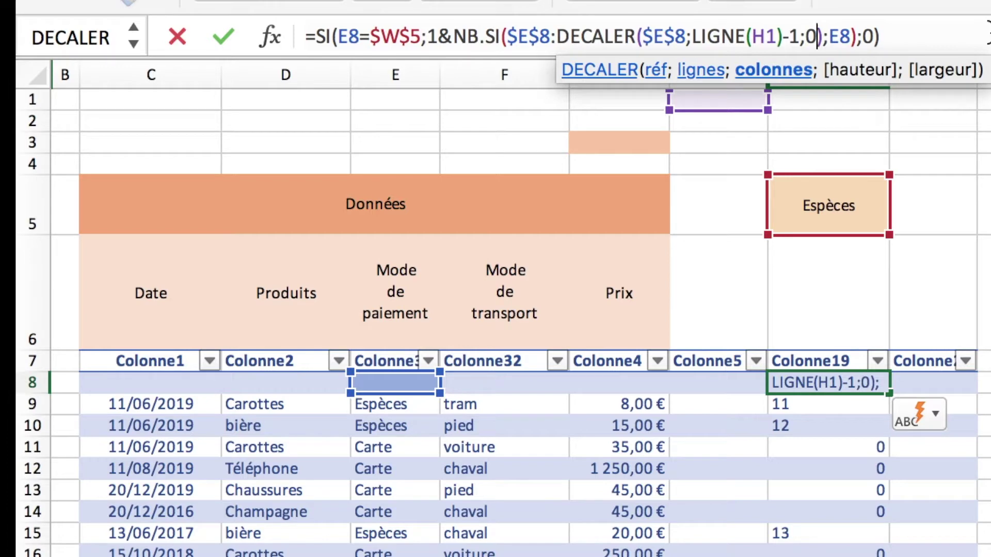
pyautogui.press('Return')
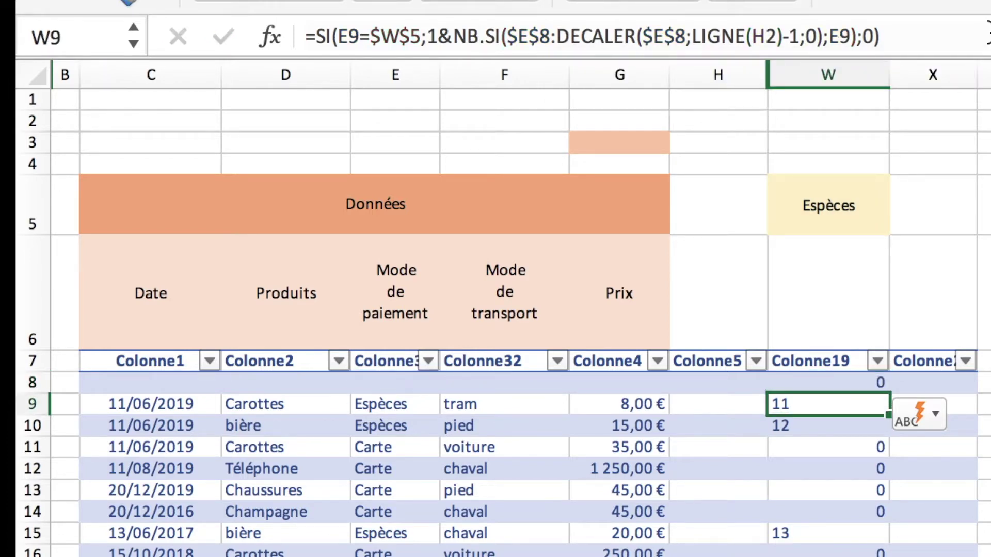
# Inspect W8–W11 to confirm LIGNE(H1) and E8 shift per row, then edit W8's formula
pyautogui.press('Down')
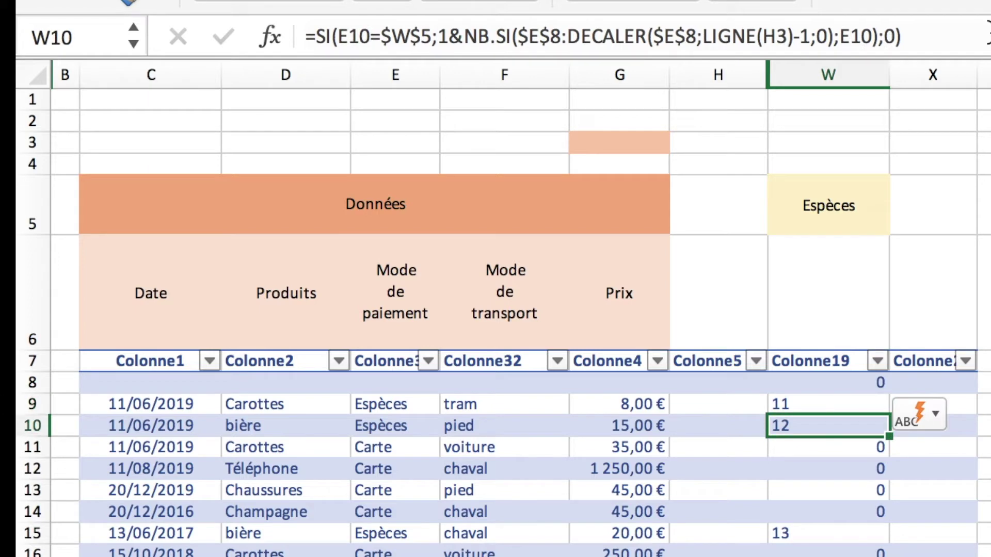
pyautogui.press('Up')
pyautogui.press('Up')
pyautogui.press('Up')
pyautogui.press('Down')
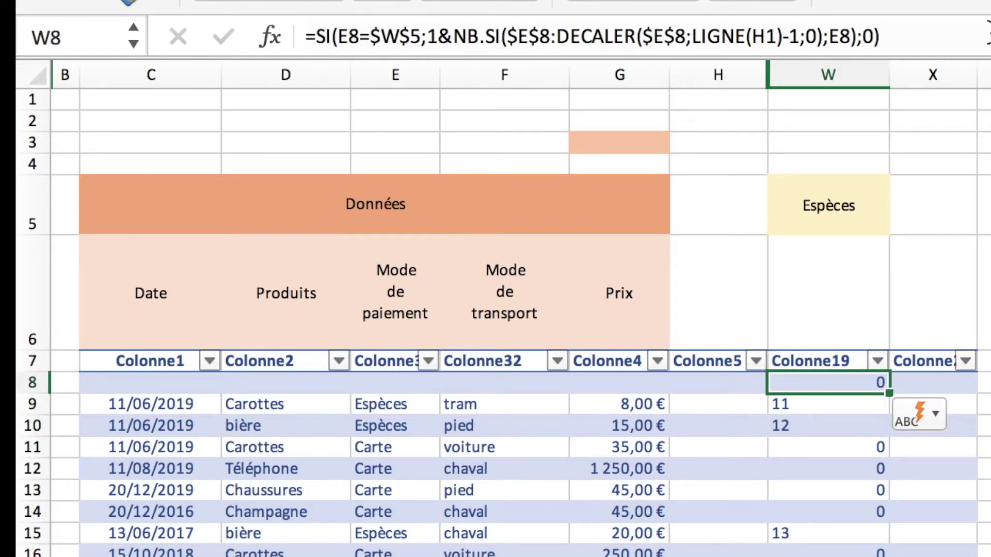
pyautogui.click(821, 411)
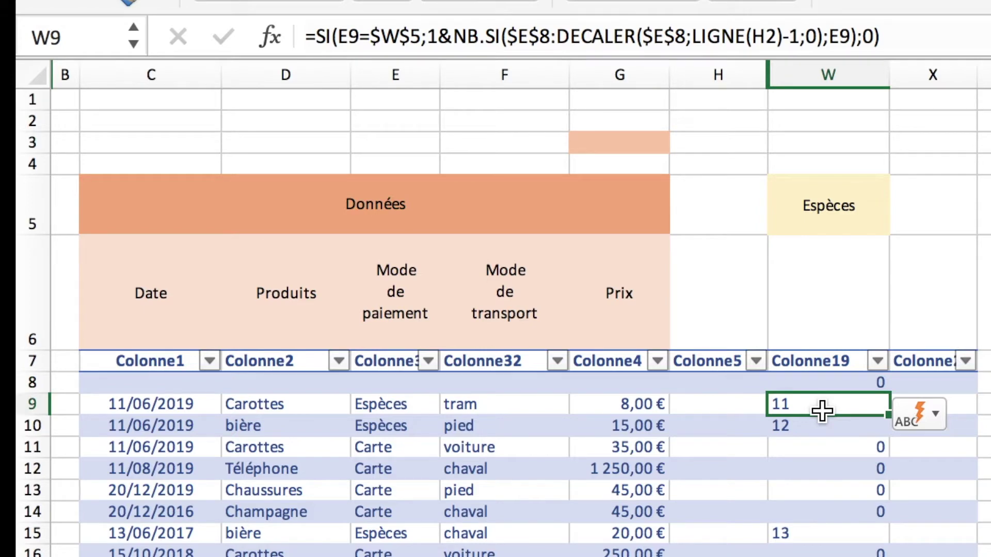
pyautogui.click(851, 449)
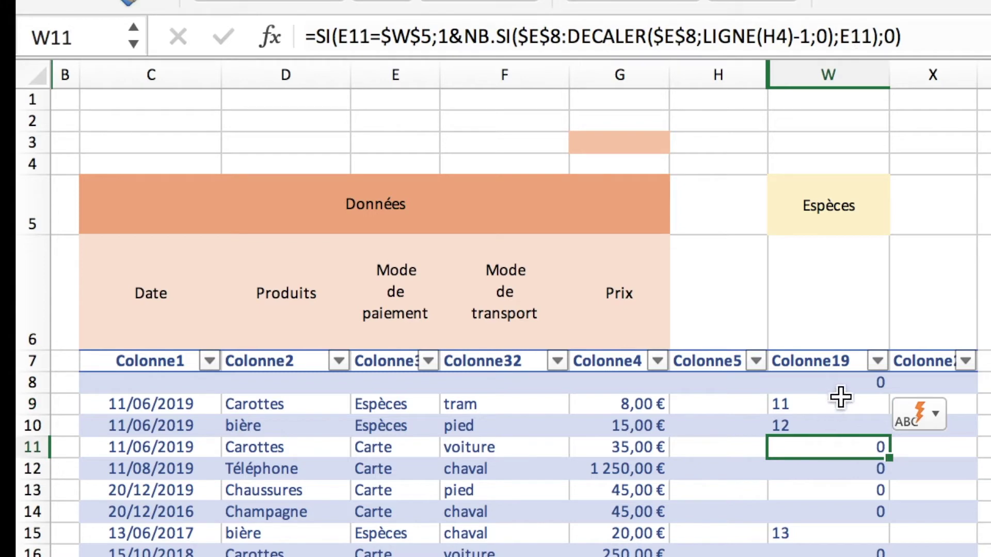
pyautogui.click(835, 407)
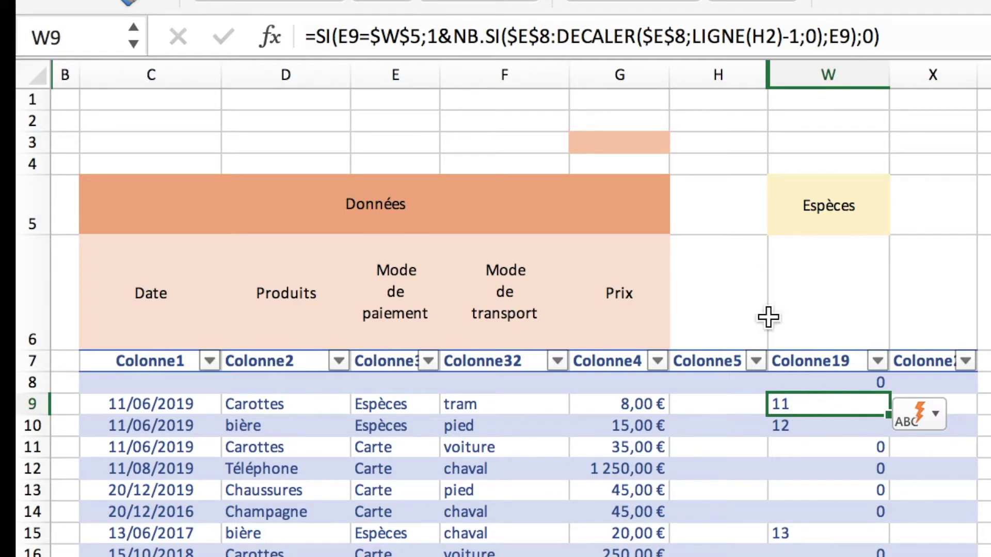
pyautogui.click(840, 384)
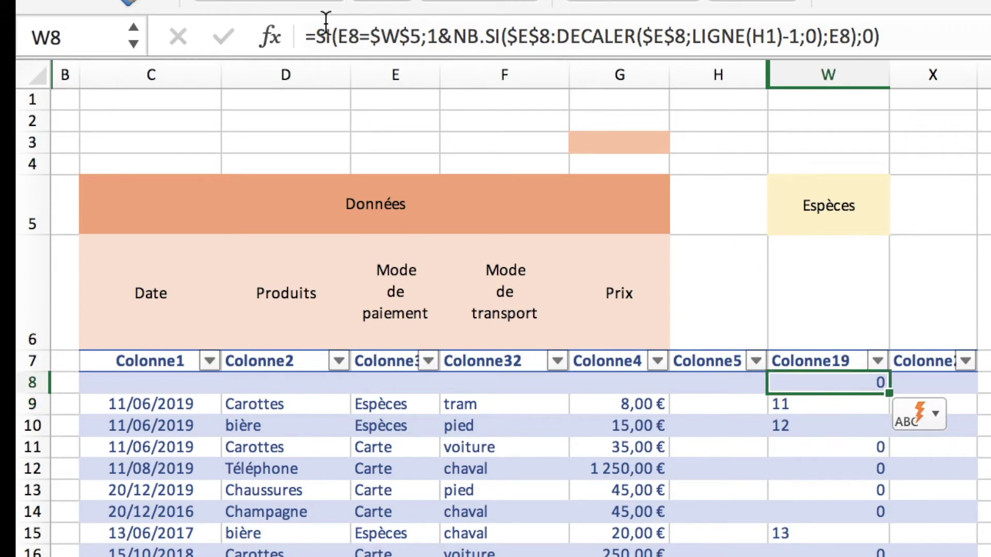
pyautogui.click(315, 36)
# Wrap W8's formula inside CNUM(...) and widen column X to 16.33
pyautogui.hotkey('shift', 'End')
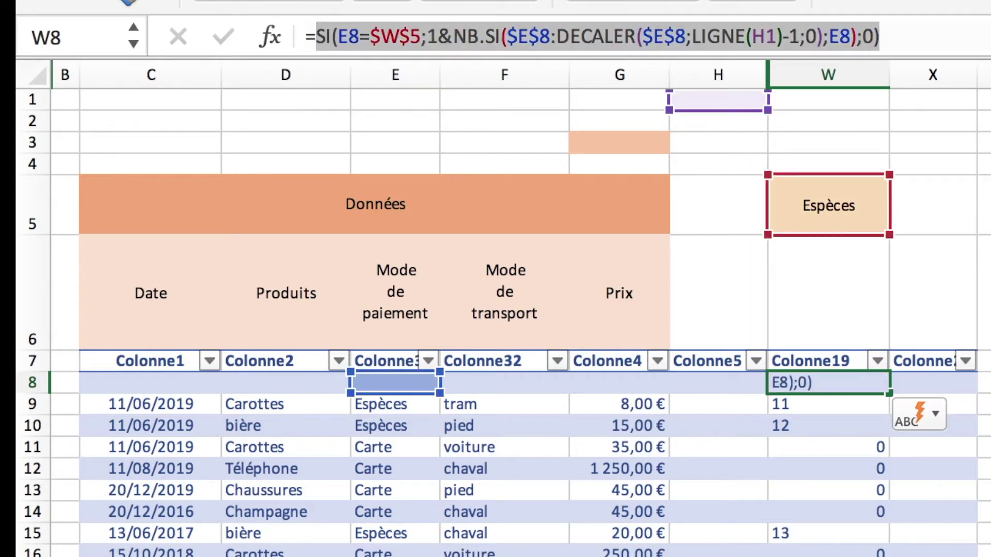
pyautogui.press('BackSpace')
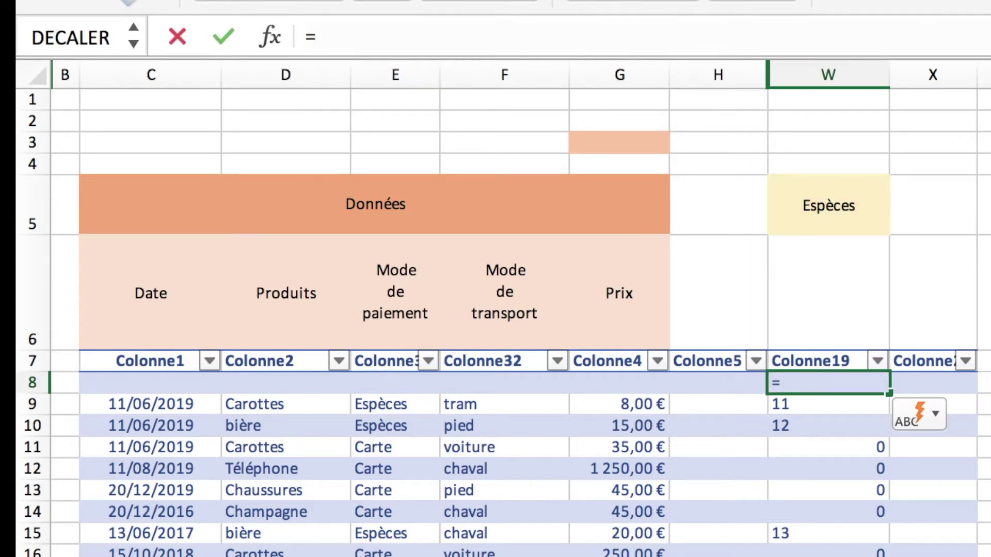
pyautogui.write('CNU')
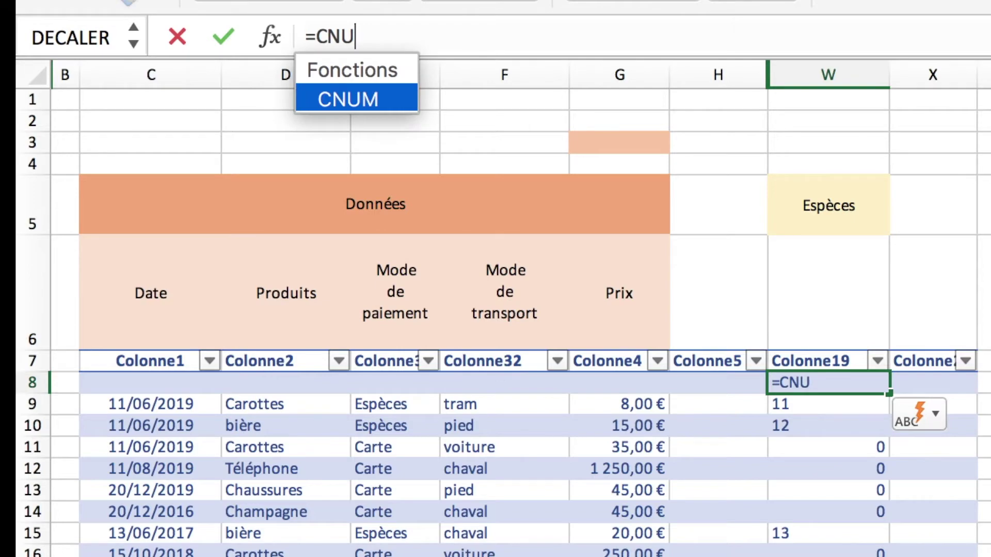
pyautogui.doubleClick(369, 106)
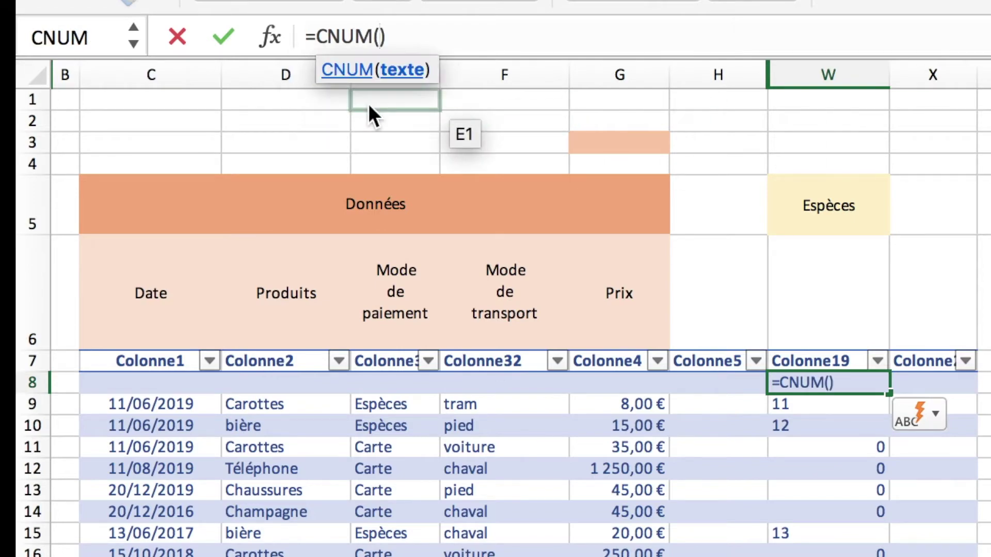
pyautogui.hotkey('ctrl', 'v')
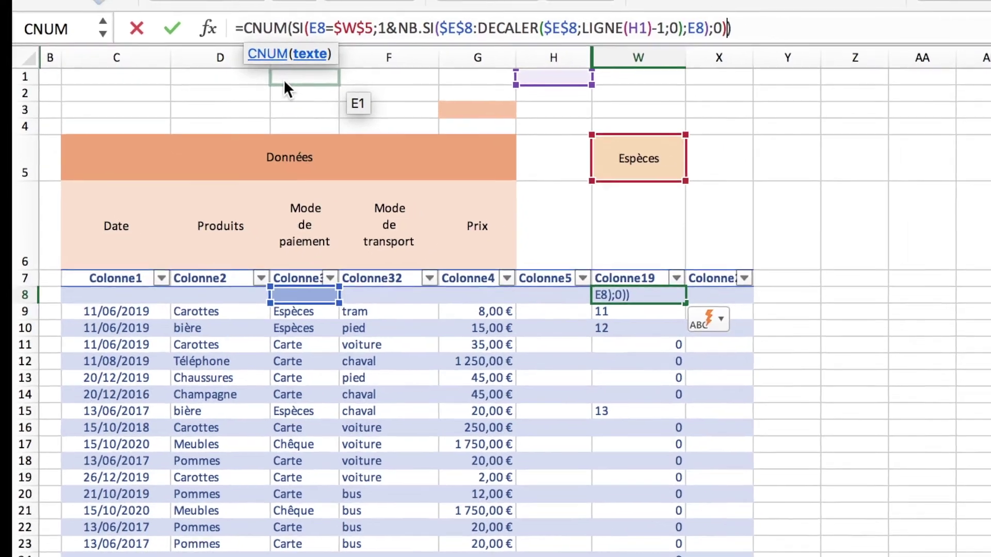
pyautogui.press('Return')
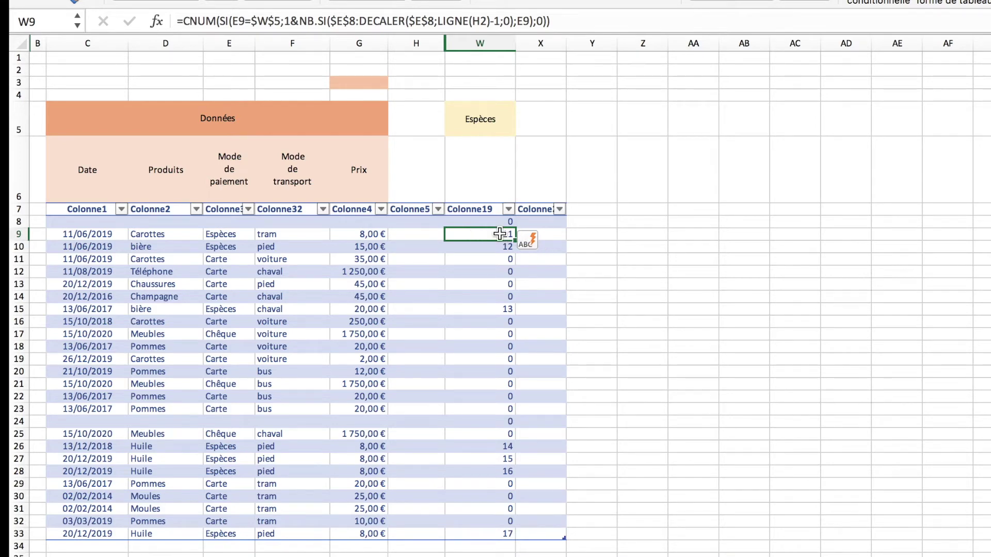
pyautogui.moveTo(566, 43); pyautogui.dragTo(595, 48)
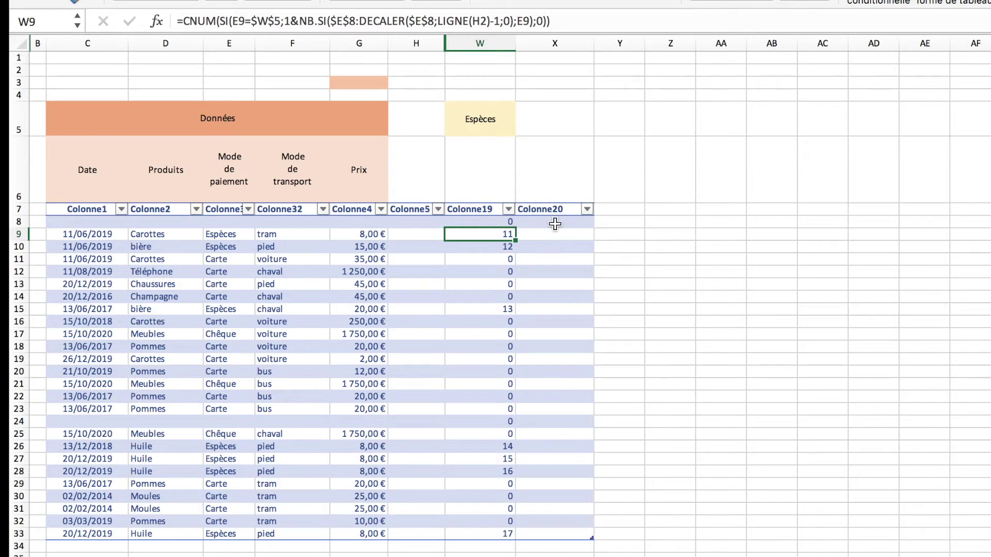
# Enter =PETITE.VALEUR([Colonne19];LIGNE(H1)) in X8 so Colonne20 lists Colonne19 values in ascending order
pyautogui.click(554, 223)
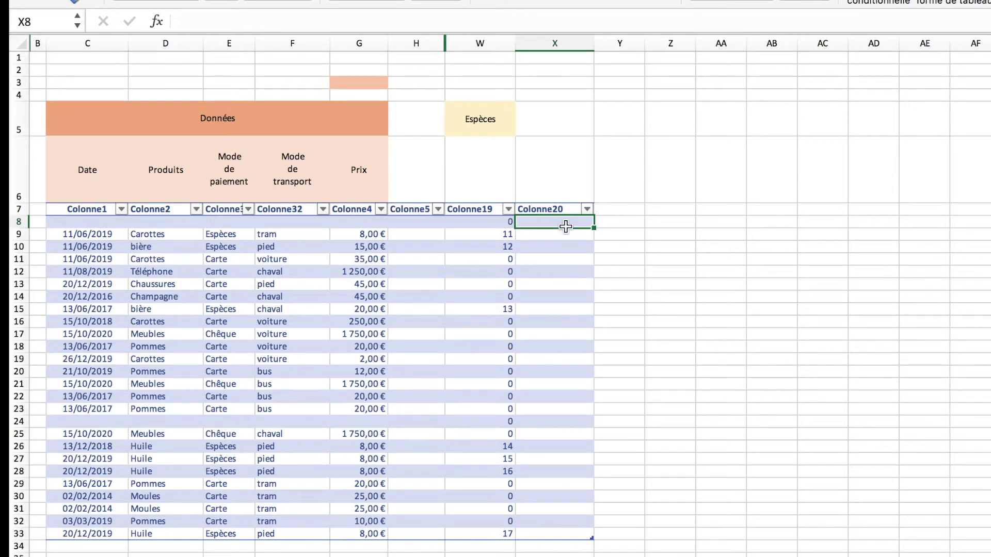
pyautogui.write('=')
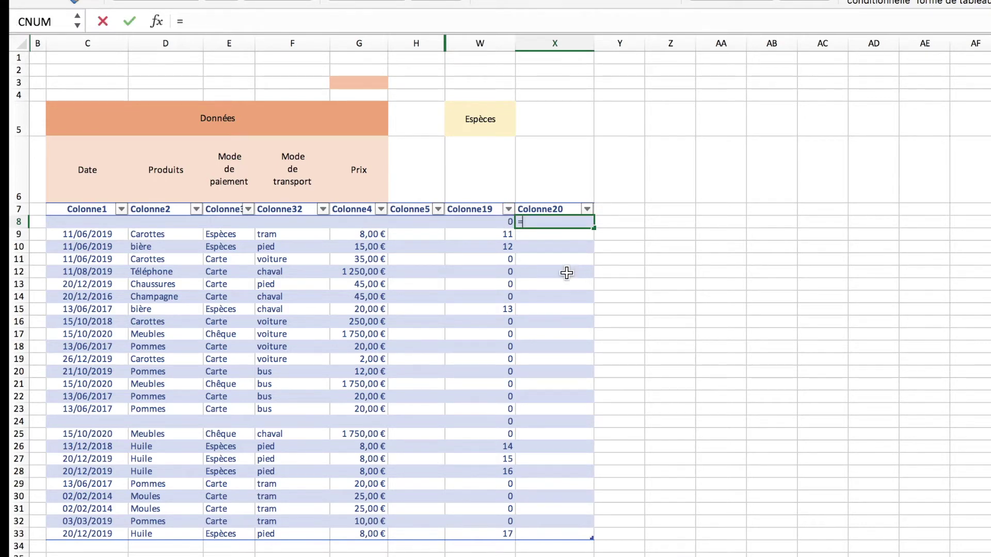
pyautogui.write('PET')
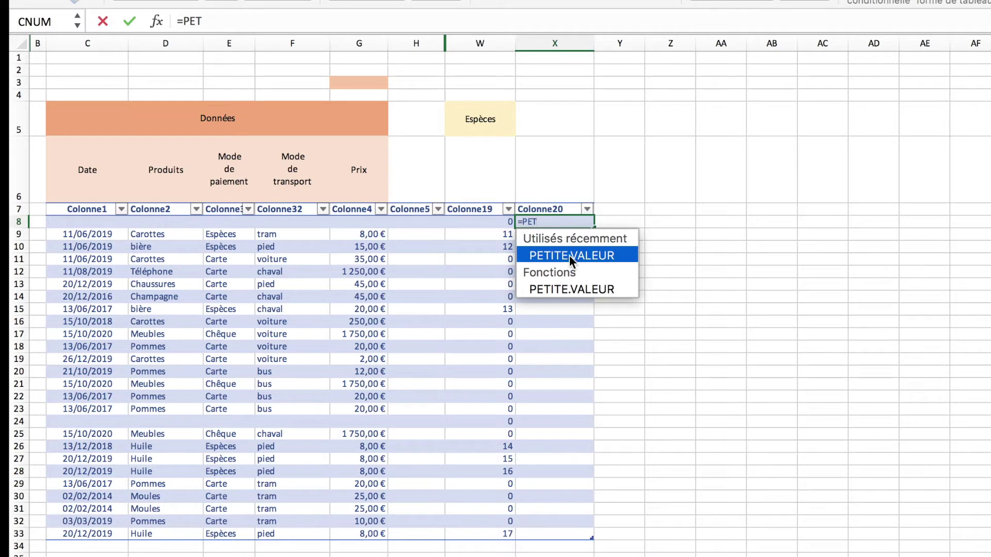
pyautogui.doubleClick(569, 255)
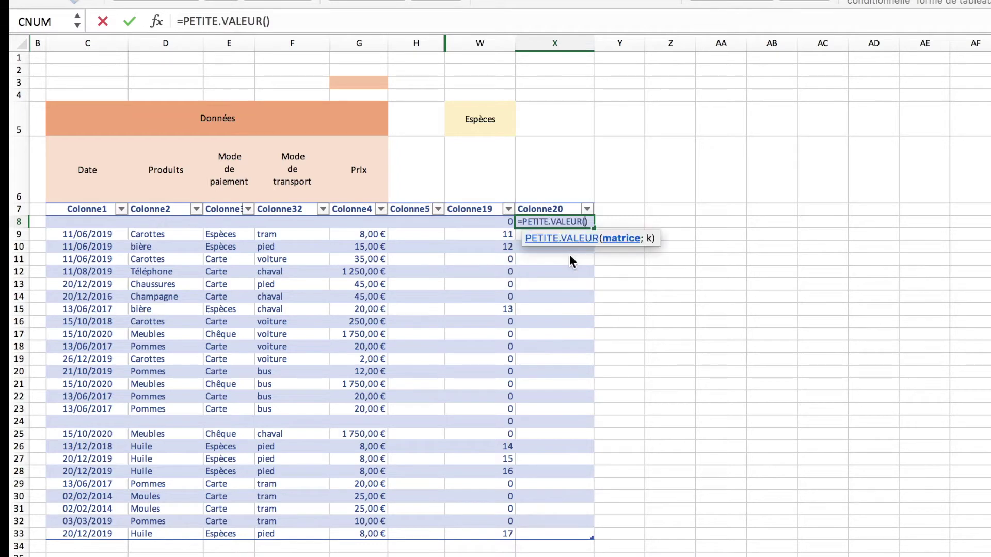
pyautogui.click(466, 206)
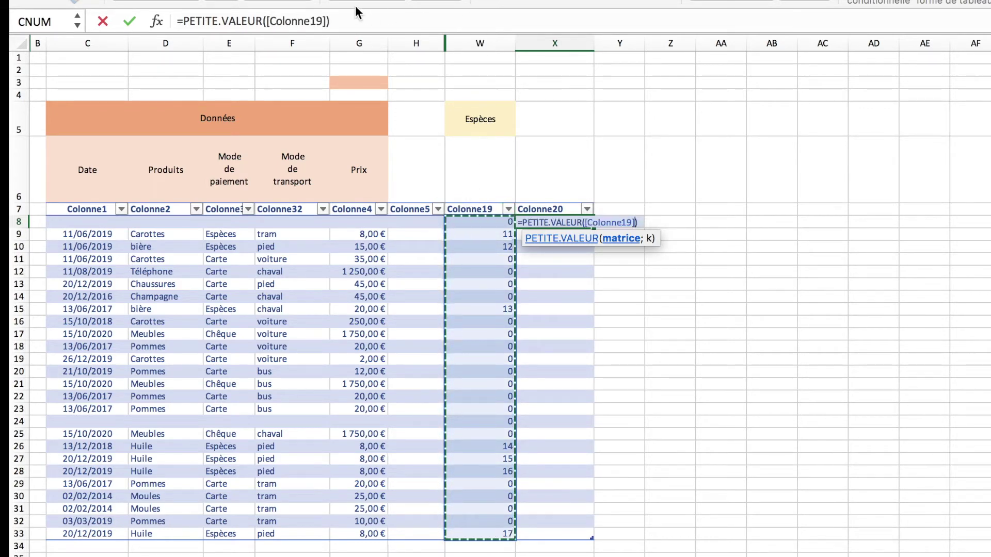
pyautogui.click(405, 20)
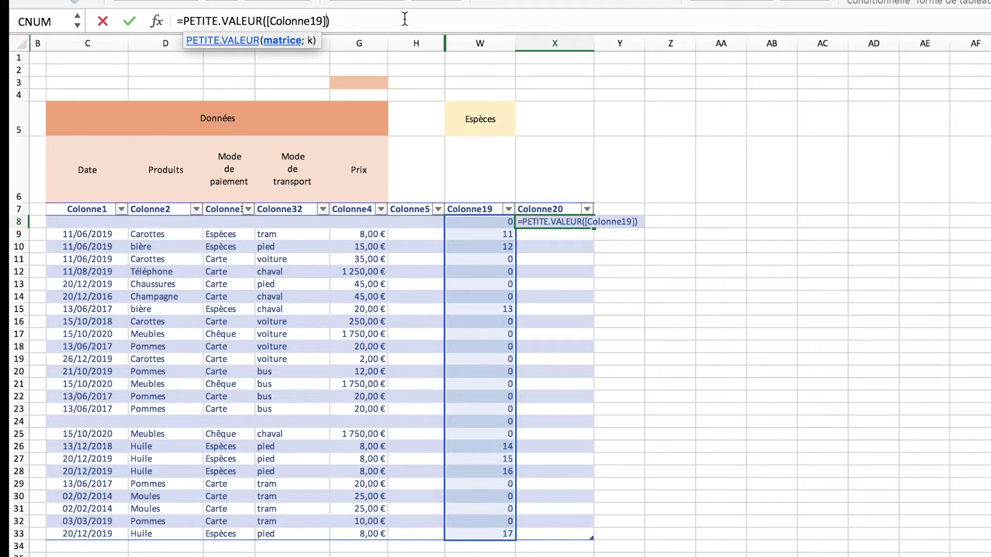
pyautogui.write(';')
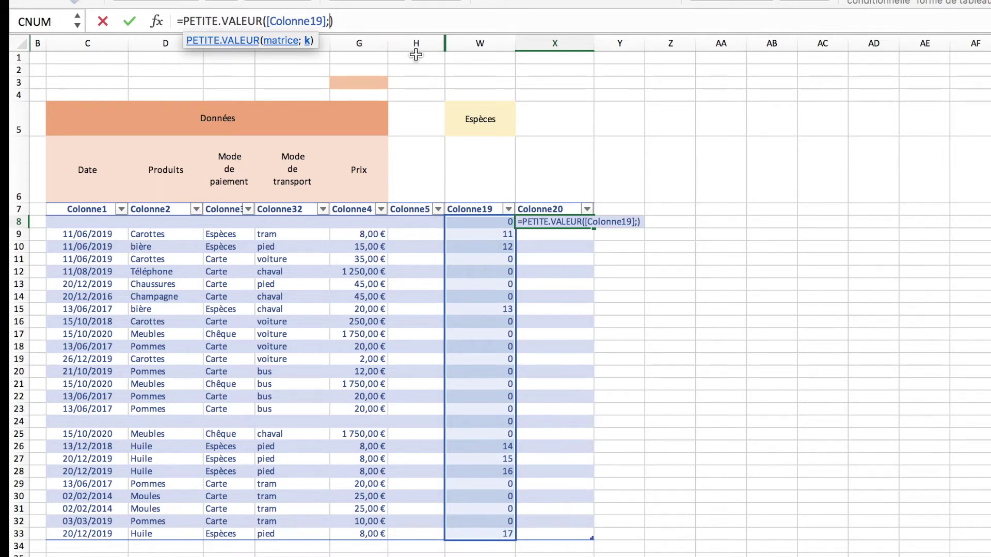
pyautogui.write('LIG')
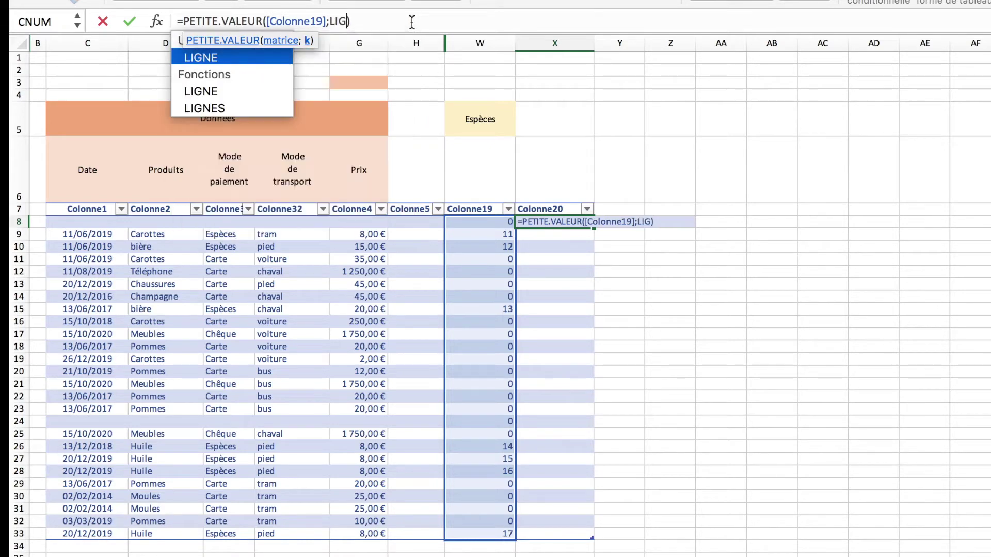
pyautogui.write('NE')
pyautogui.write('(')
pyautogui.click(428, 60)
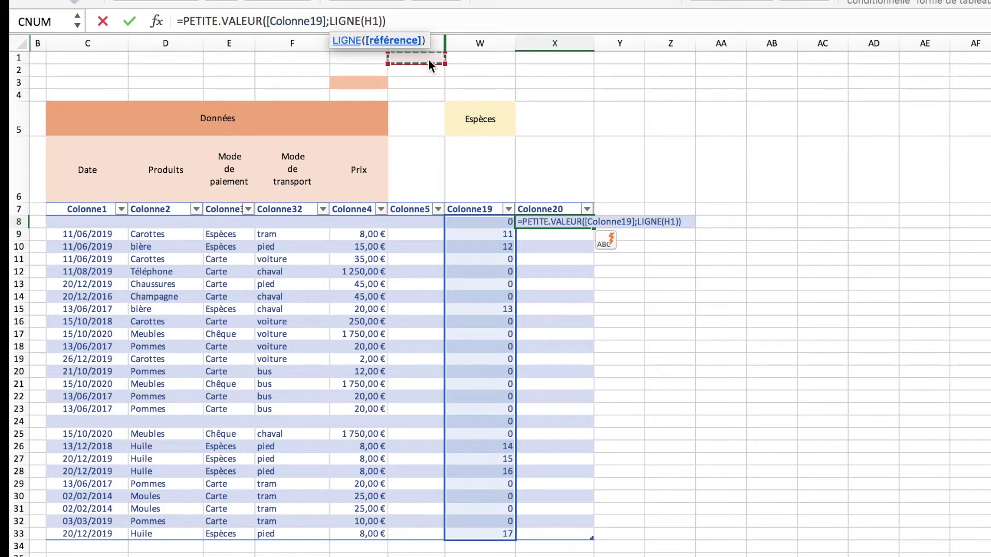
pyautogui.press('Return')
pyautogui.click(568, 222)
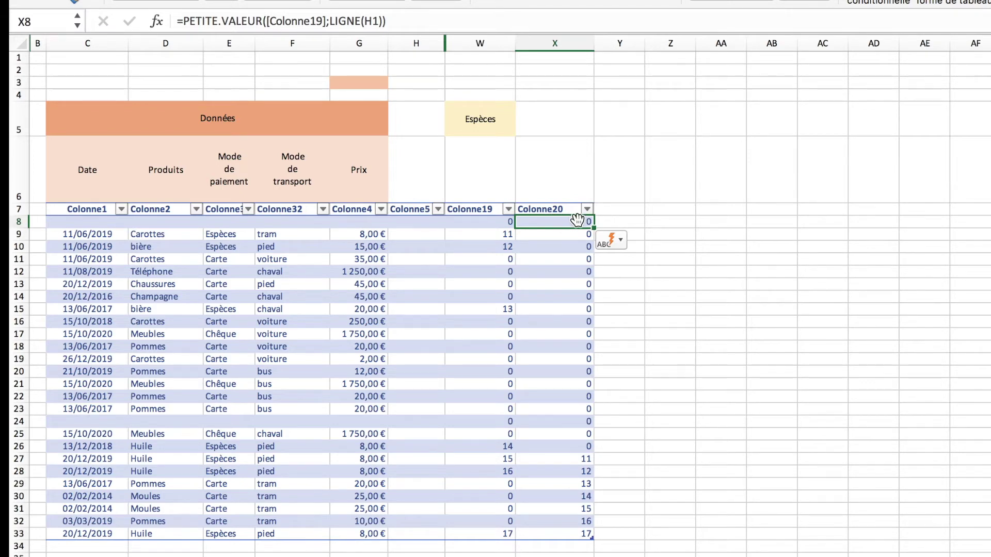
pyautogui.click(577, 221)
pyautogui.click(426, 60)
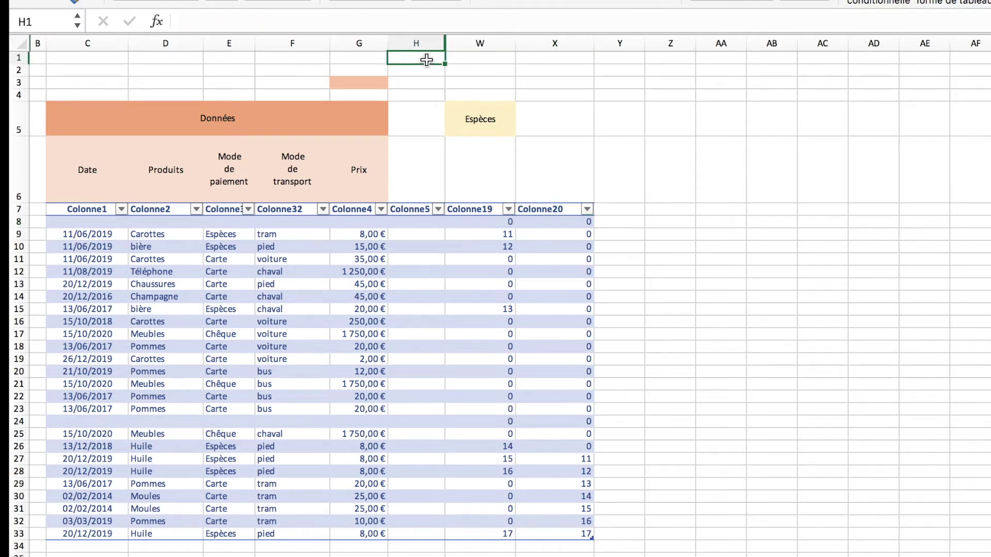
pyautogui.press('Down')
pyautogui.press('Down')
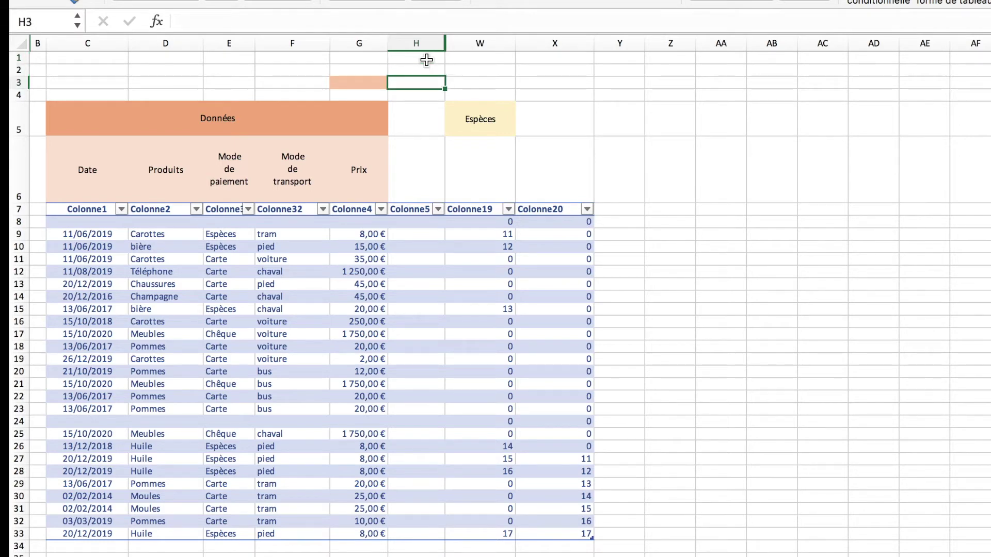
pyautogui.press('Down')
pyautogui.click(570, 223)
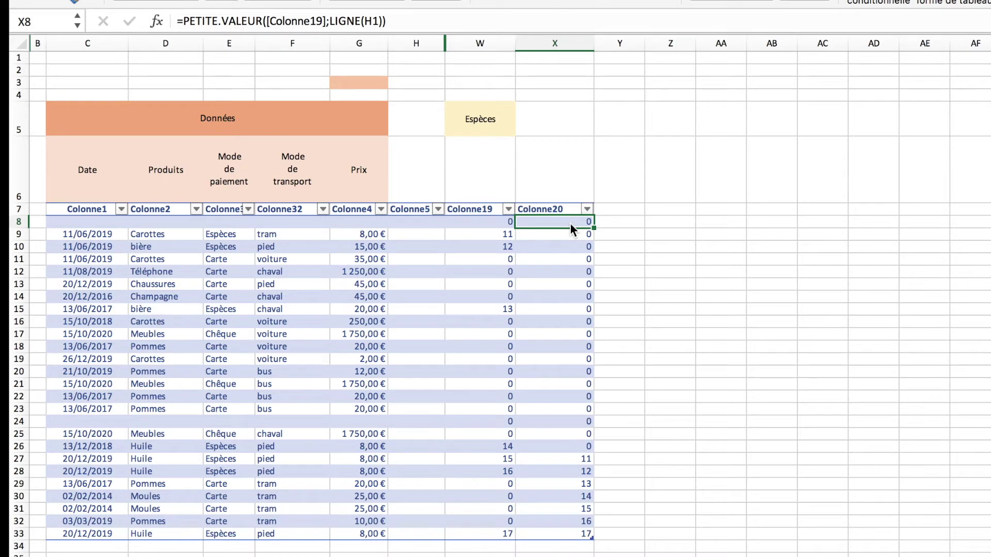
pyautogui.keyDown('shift'); pyautogui.click(565, 449); pyautogui.keyUp('shift')
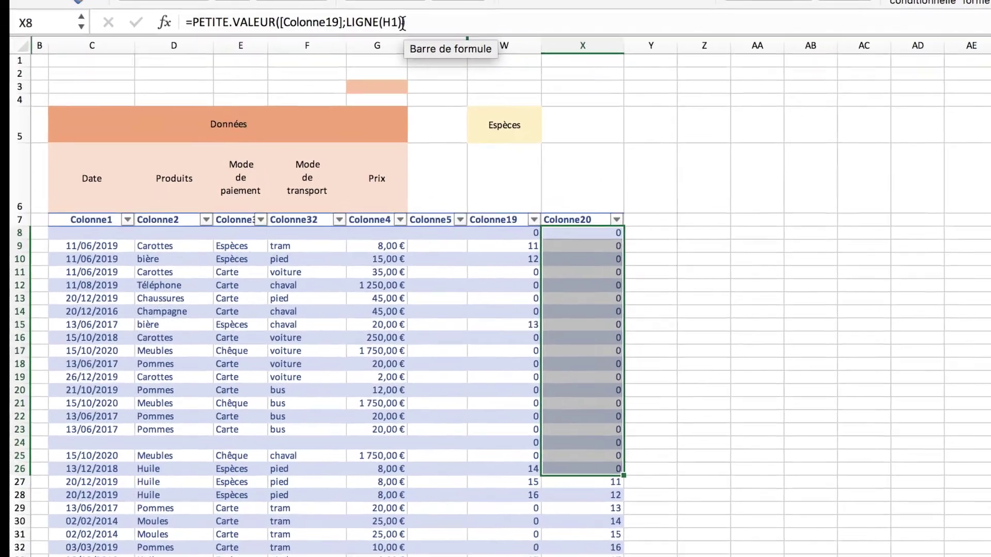
# Add +NB.SI([Colonne19];0) after LIGNE(H1) in the X8 formula so Colonne20 starts at 11
pyautogui.click(385, 21)
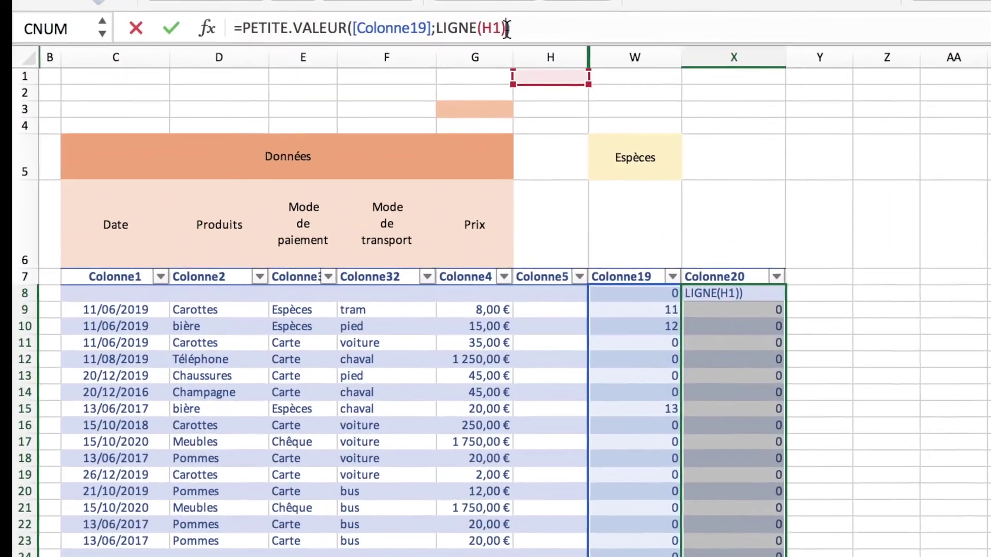
pyautogui.hotkey('ctrl', 'Return')
pyautogui.click(870, 349)
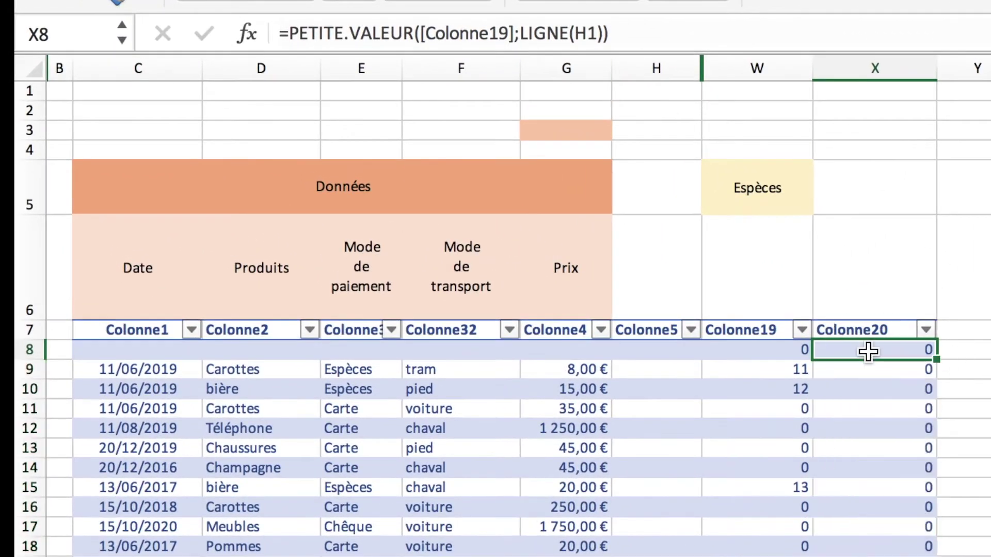
pyautogui.click(605, 34)
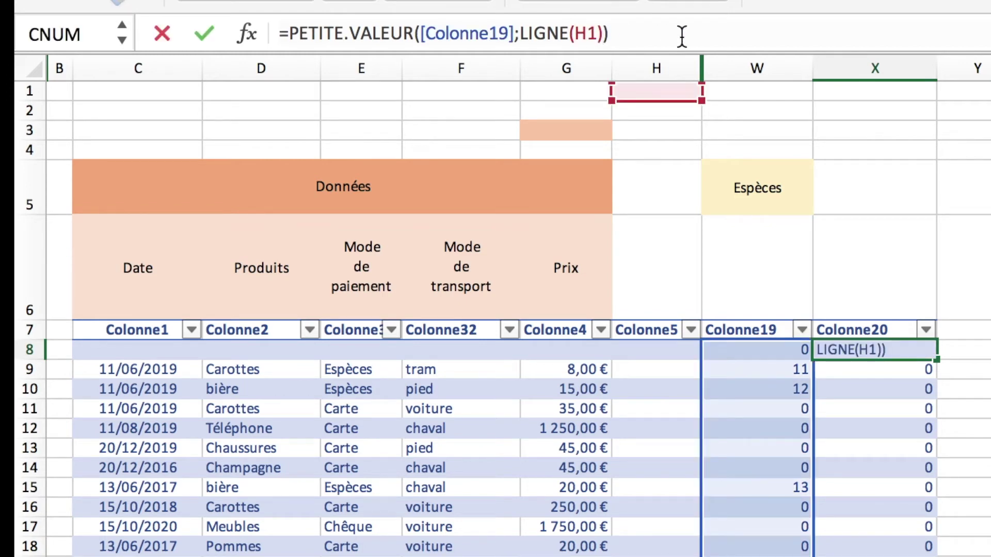
pyautogui.write('+NB')
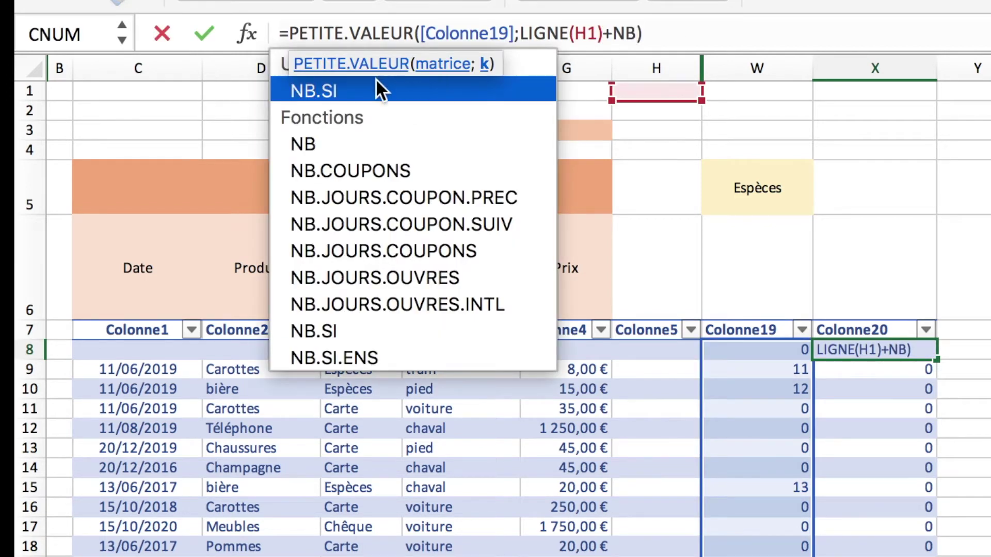
pyautogui.doubleClick(375, 82)
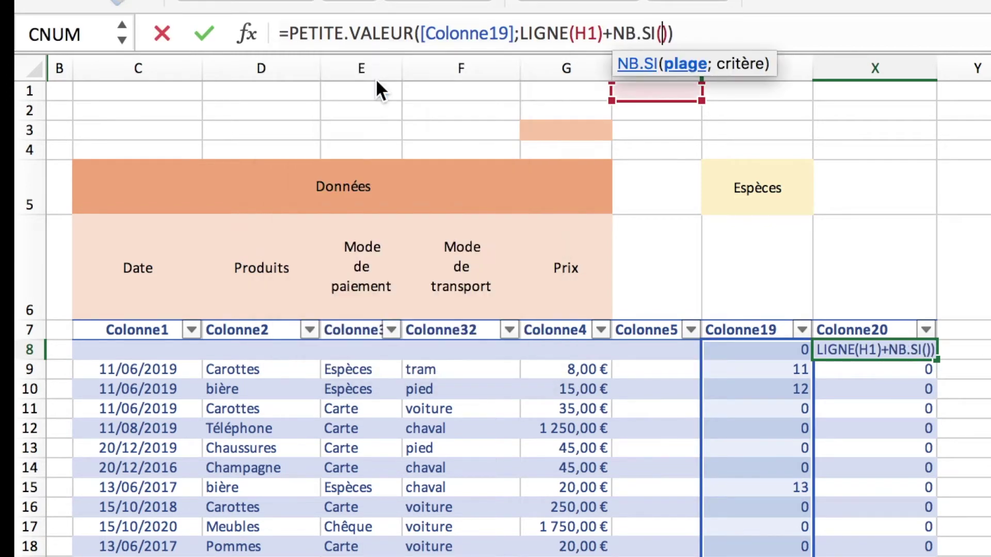
pyautogui.click(747, 322)
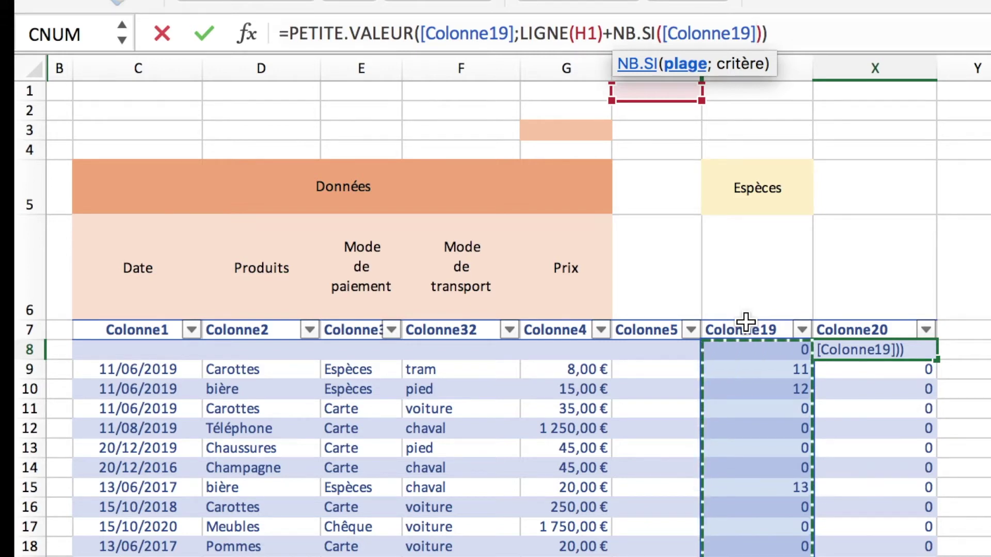
pyautogui.write(';')
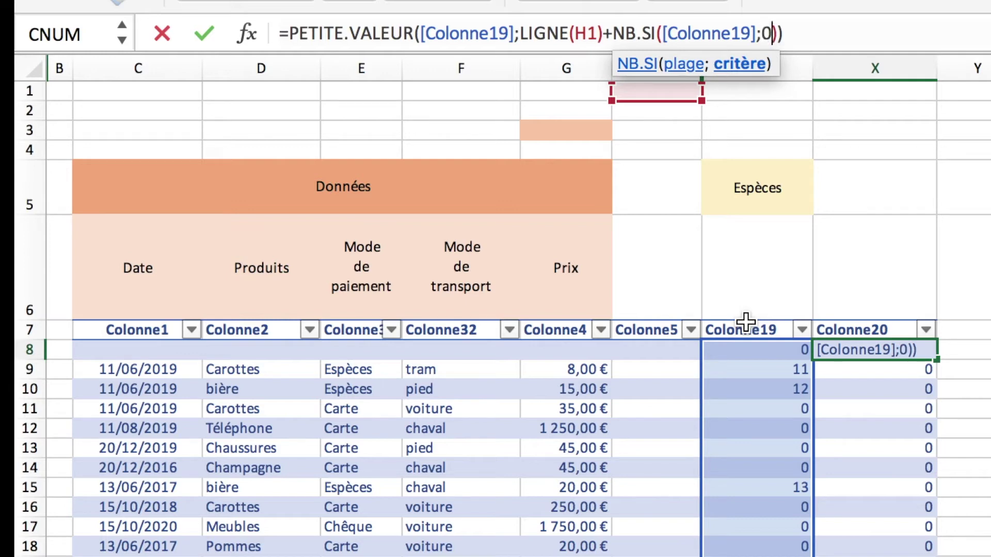
pyautogui.write('0')
pyautogui.click(853, 36)
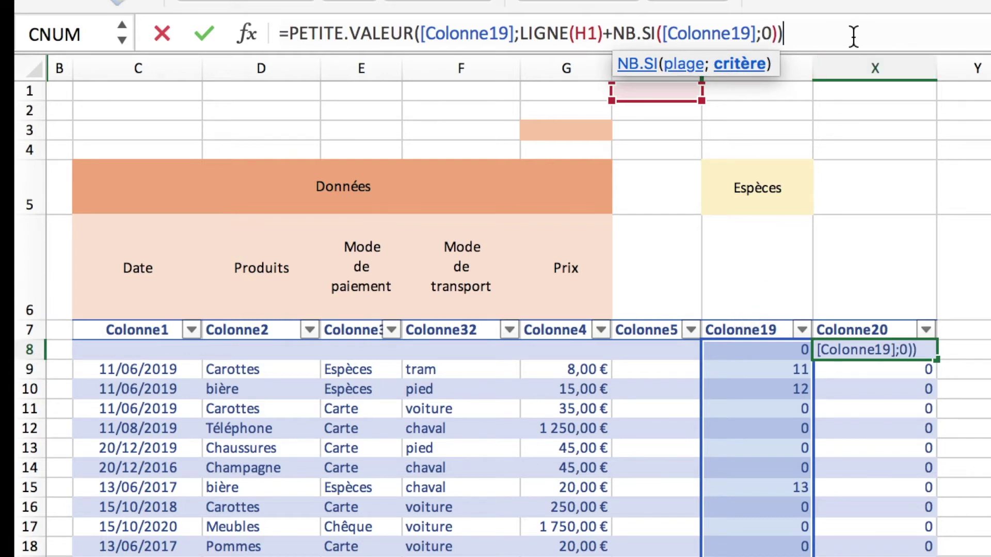
pyautogui.press('Return')
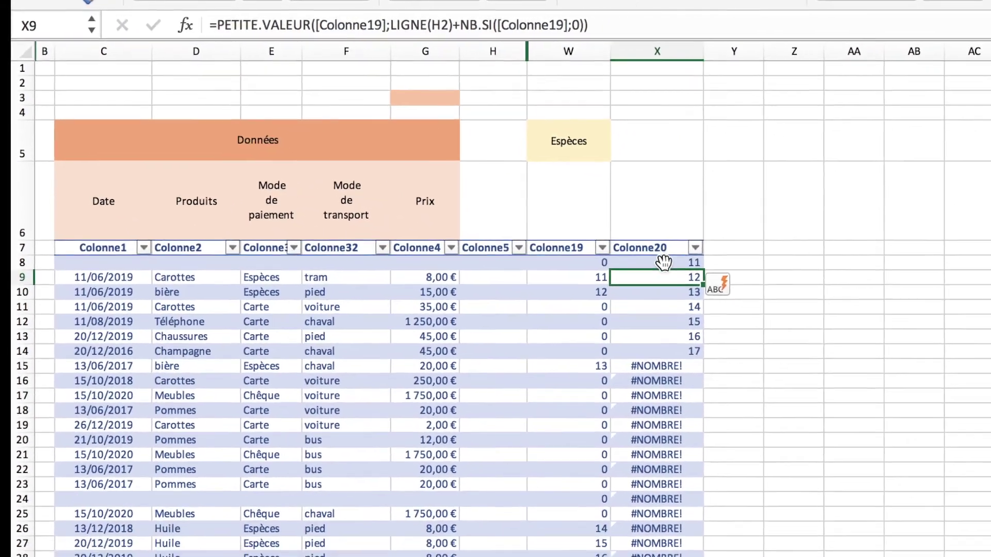
# Wrap the PETITE.VALEUR formula in SIERREUR(...;" ") so #NOMBRE! rows show a blank
pyautogui.click(663, 262)
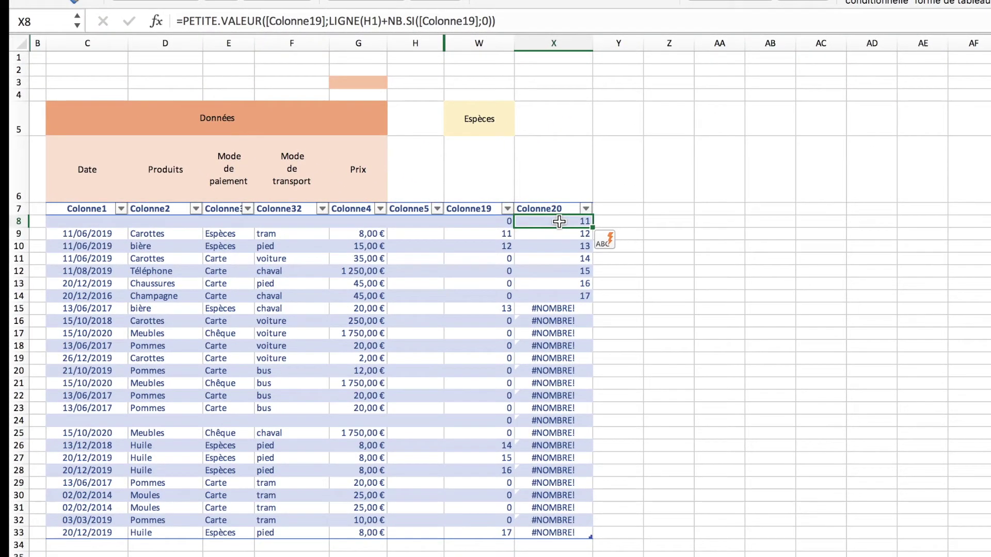
pyautogui.press('Down')
pyautogui.press('Down')
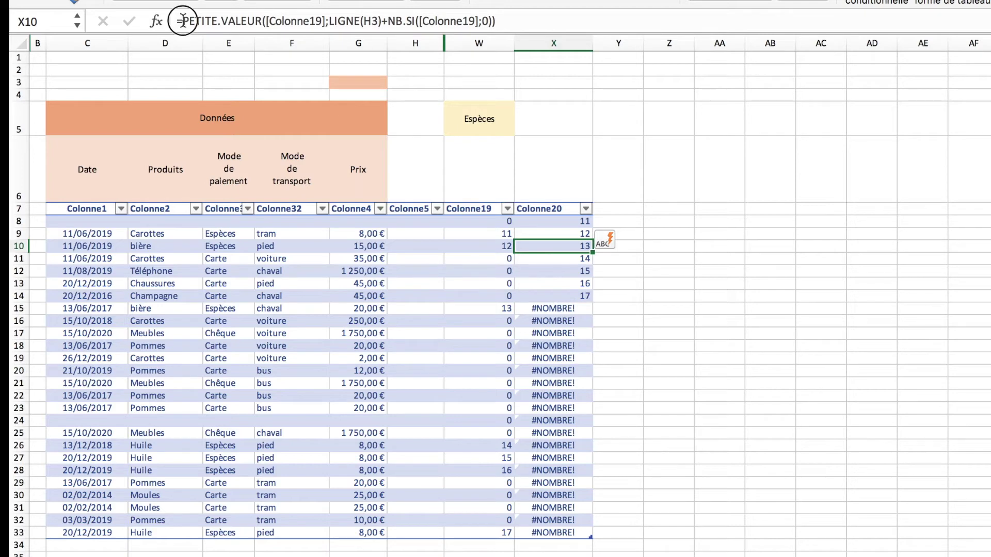
pyautogui.moveTo(181, 20); pyautogui.dragTo(606, 33)
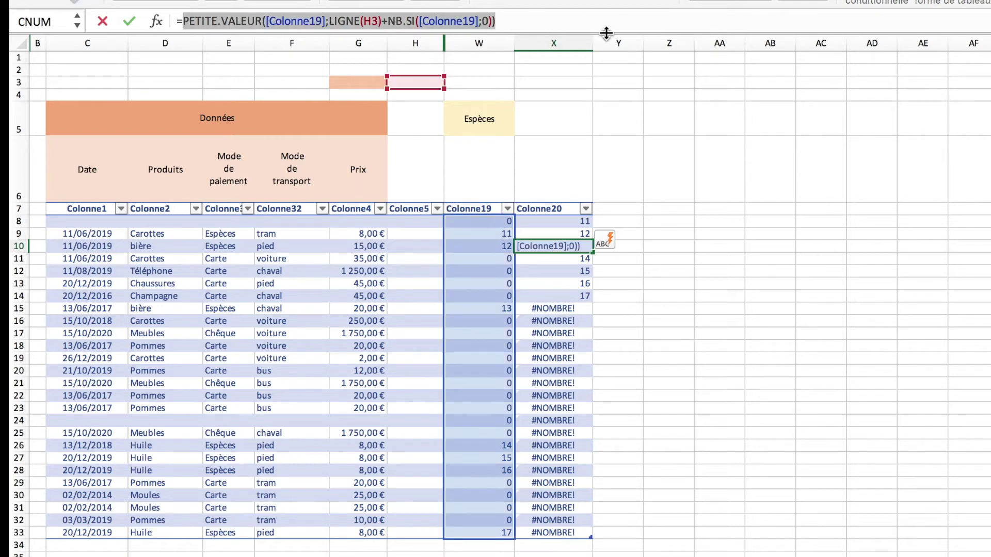
pyautogui.press('BackSpace')
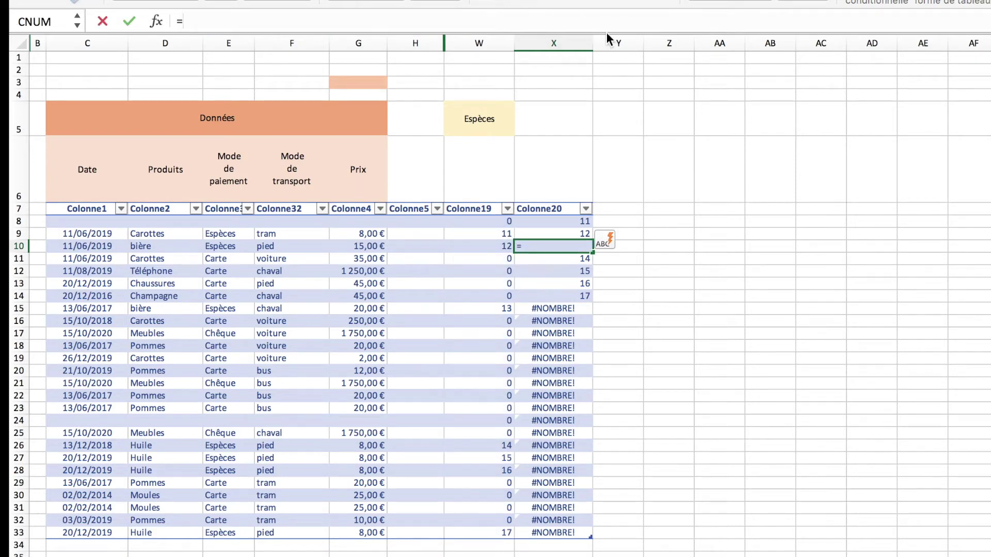
pyautogui.write('SIER')
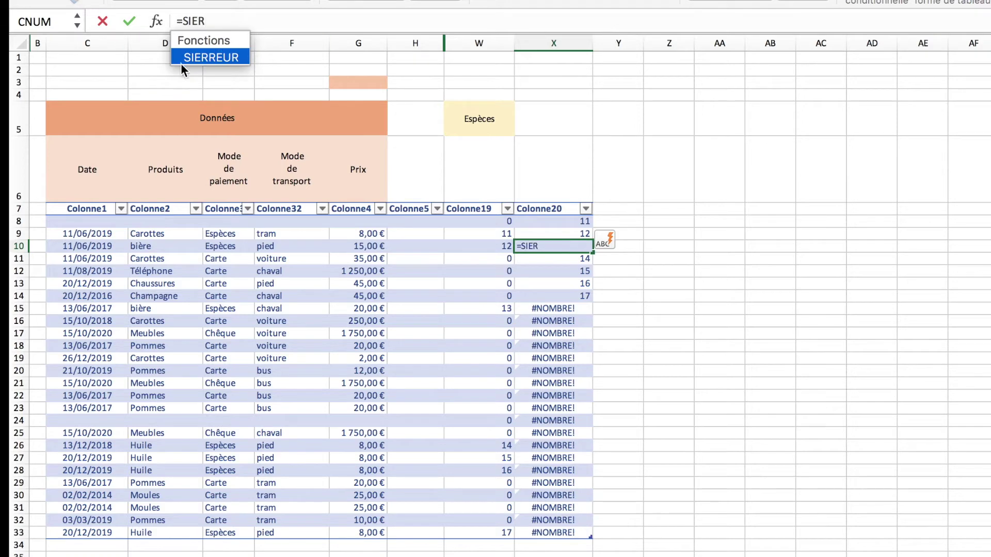
pyautogui.click(201, 55)
pyautogui.hotkey('ctrl', 'v')
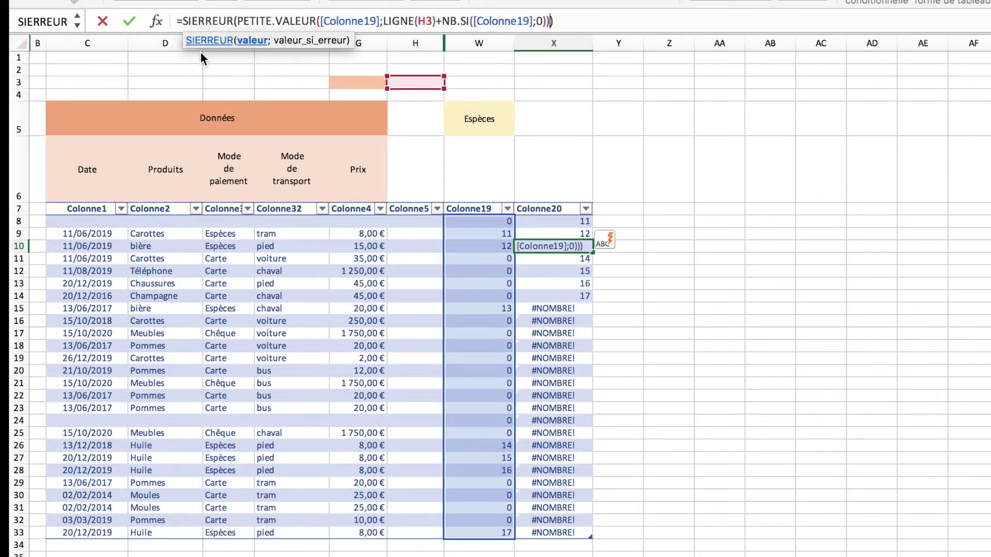
pyautogui.write(';')
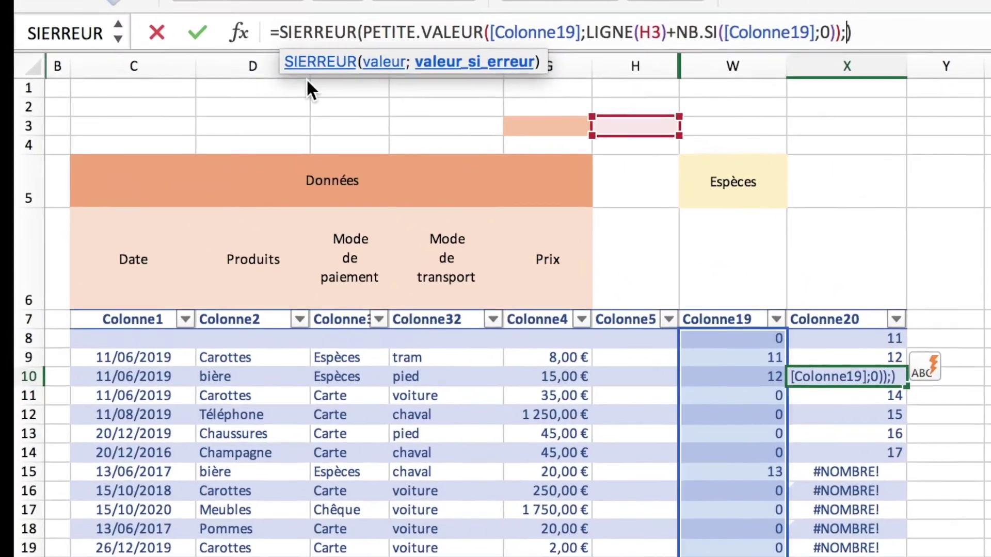
pyautogui.write('""')
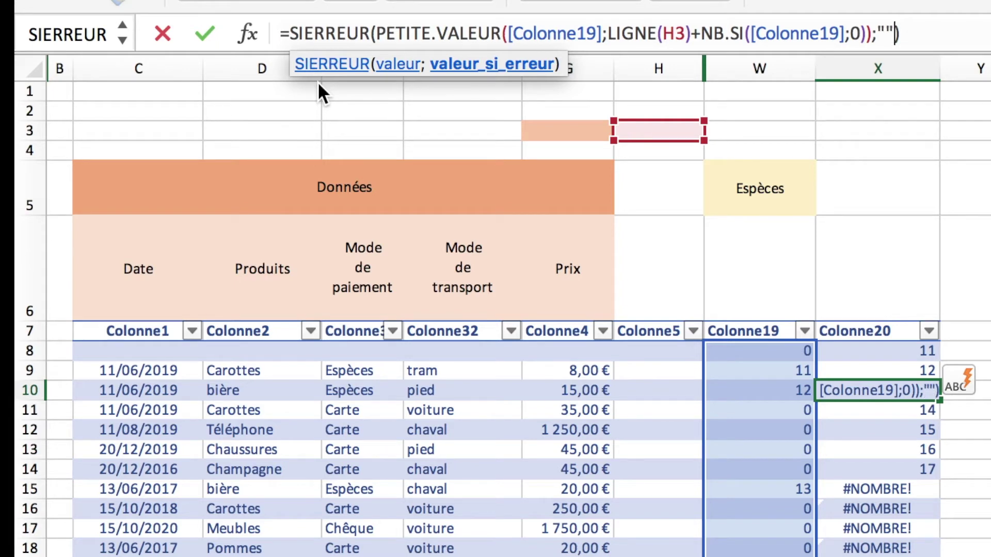
pyautogui.press('BackSpace')
pyautogui.write('"')
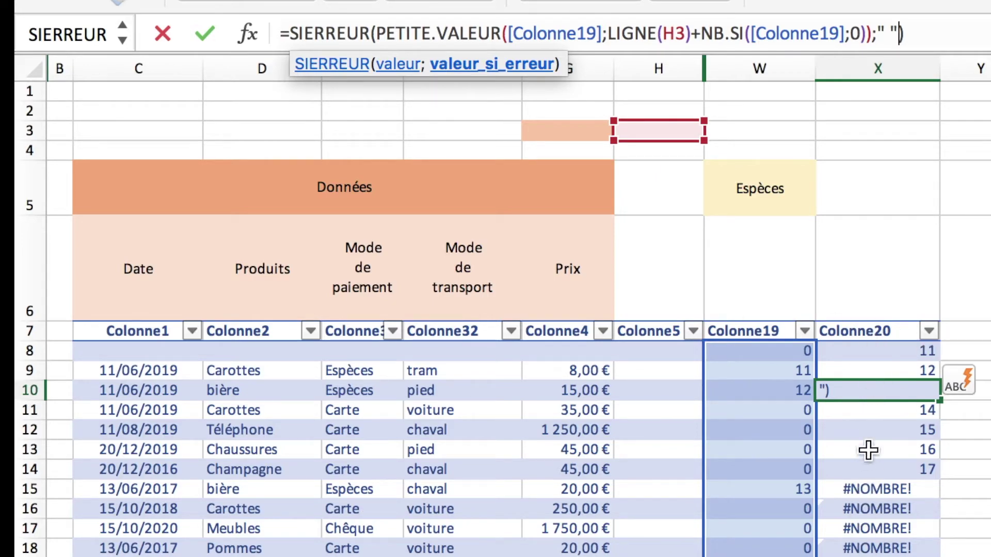
pyautogui.press('Return')
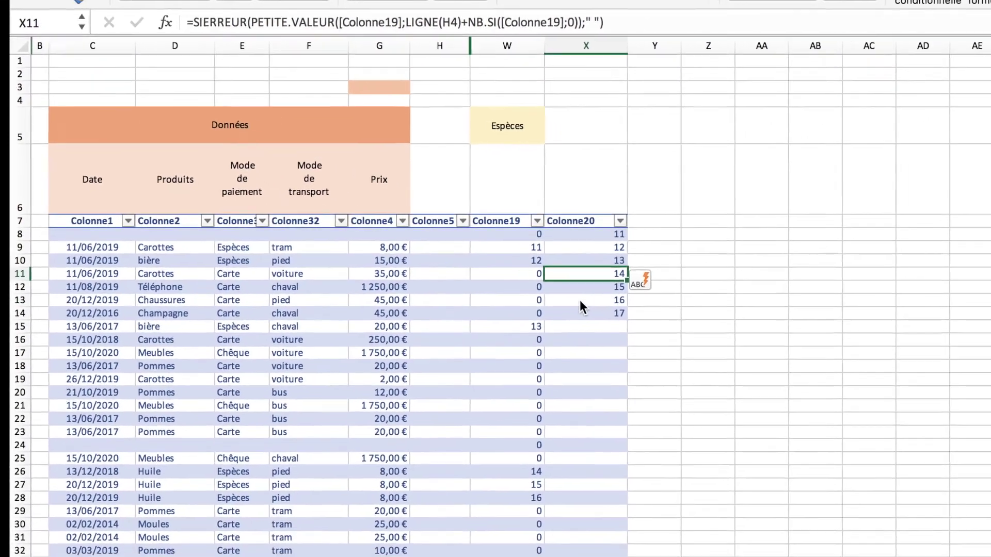
pyautogui.press('Up')
pyautogui.press('Up')
pyautogui.press('Up')
pyautogui.press('Down')
pyautogui.press('Down')
pyautogui.press('Down')
pyautogui.press('Down')
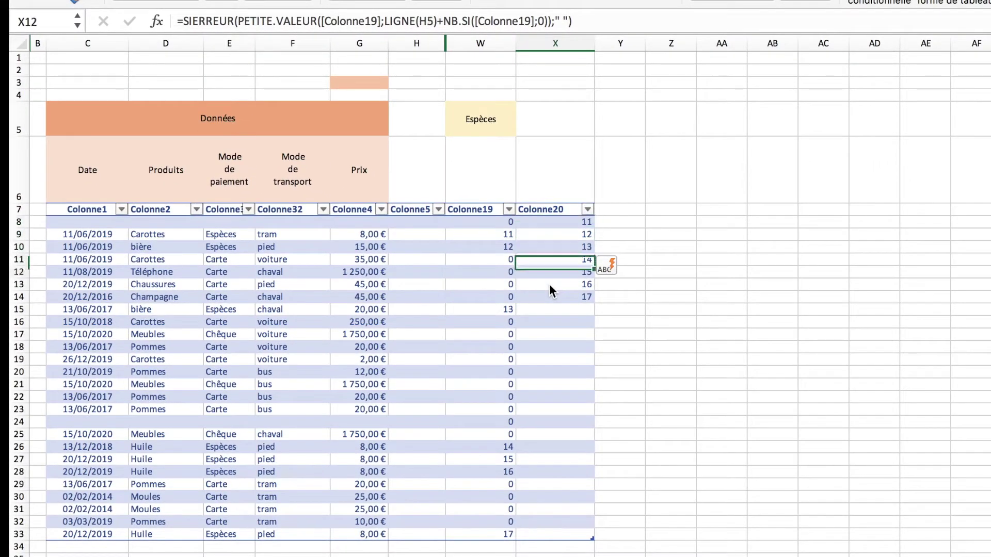
pyautogui.press('Down')
pyautogui.press('Down')
pyautogui.press('Down')
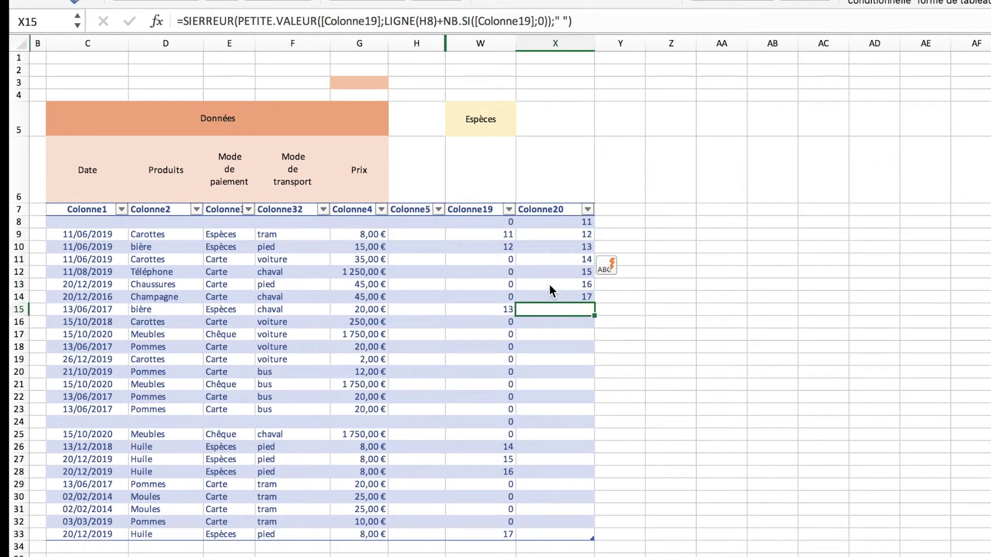
pyautogui.press('Down')
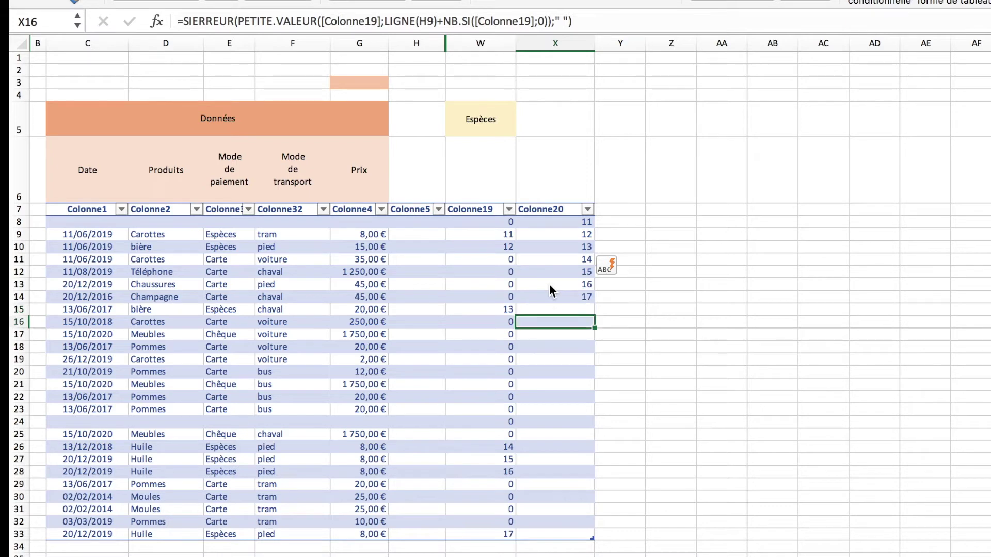
pyautogui.press('Down')
pyautogui.press('Down')
pyautogui.press('Down')
pyautogui.press('Down')
pyautogui.press('Down')
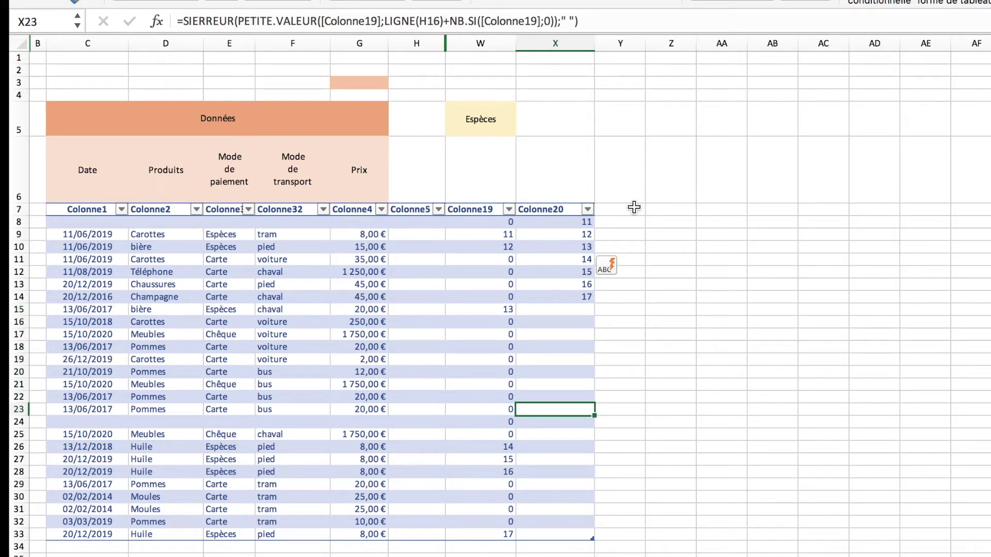
pyautogui.click(622, 221)
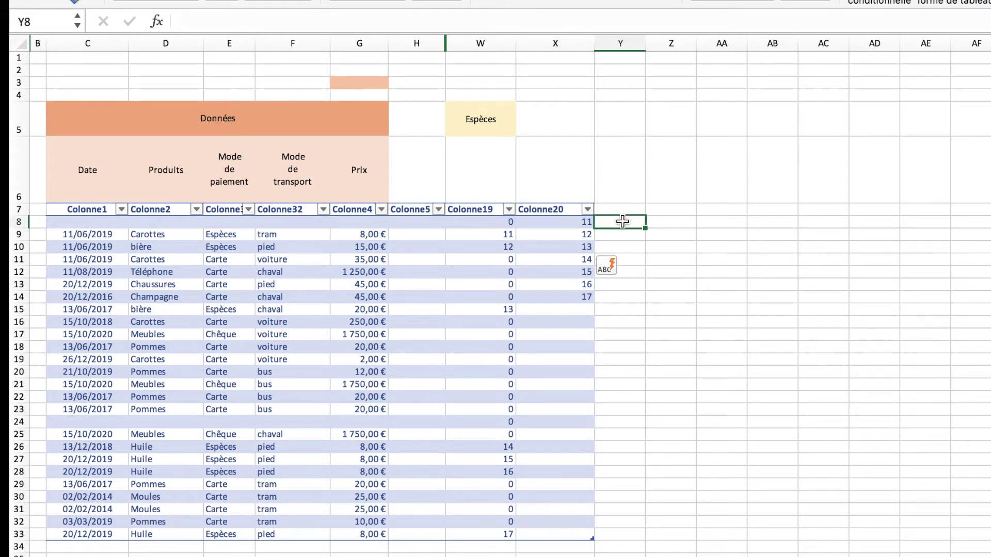
# Type placeholder x values in Y8, Z8 and AA8 so the table grows by three columns
pyautogui.write('x')
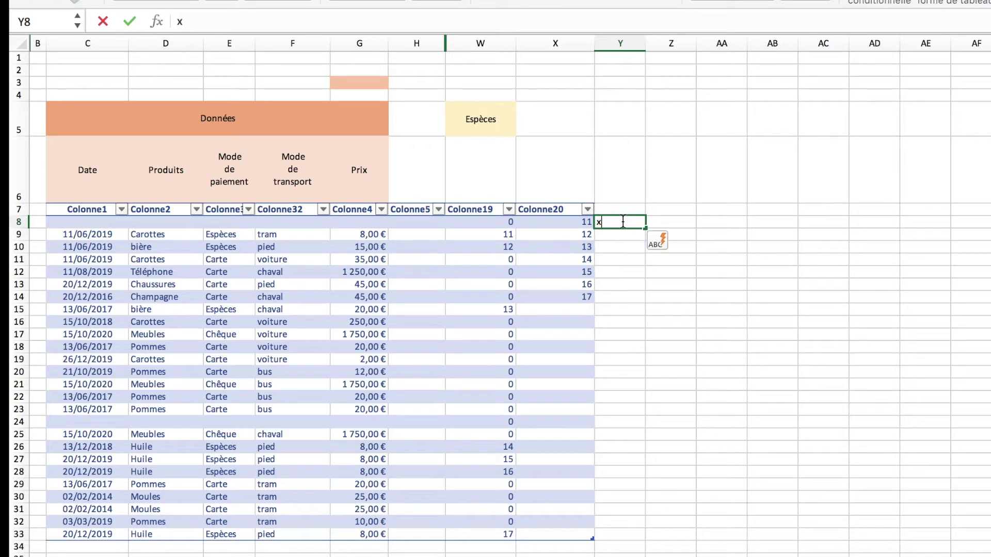
pyautogui.press('Return')
pyautogui.click(623, 221)
pyautogui.press('Tab')
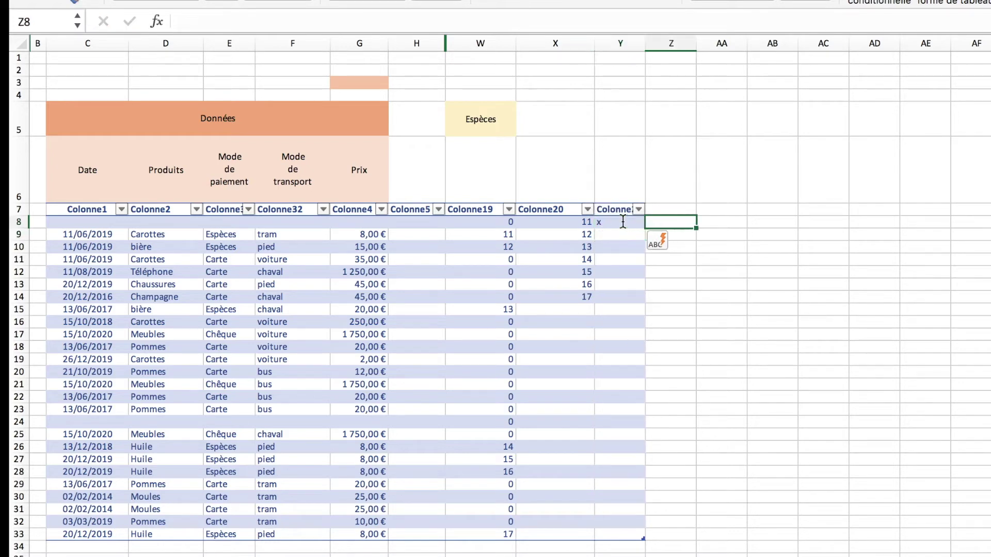
pyautogui.write('x')
pyautogui.press('Return')
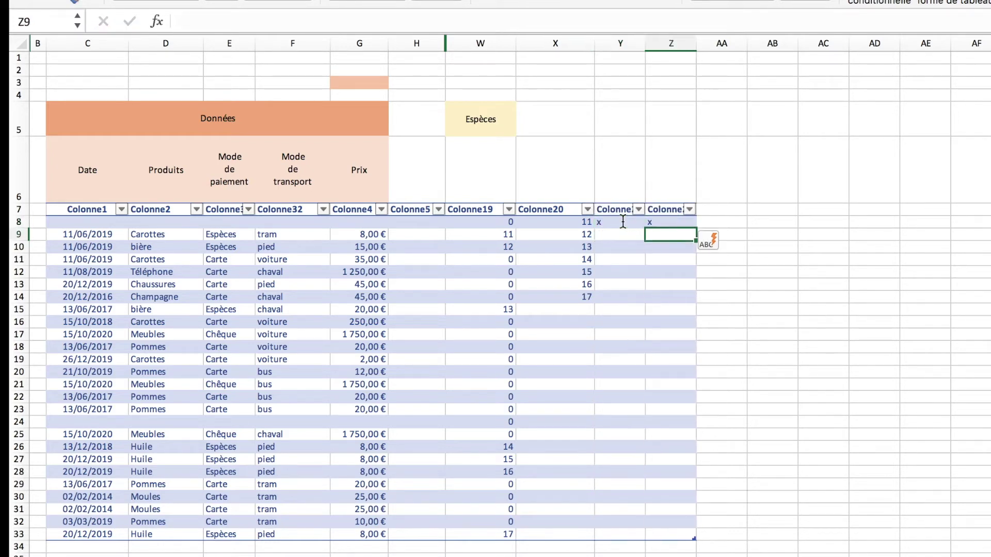
pyautogui.press('Up')
pyautogui.press('Tab')
pyautogui.write('x')
pyautogui.press('Return')
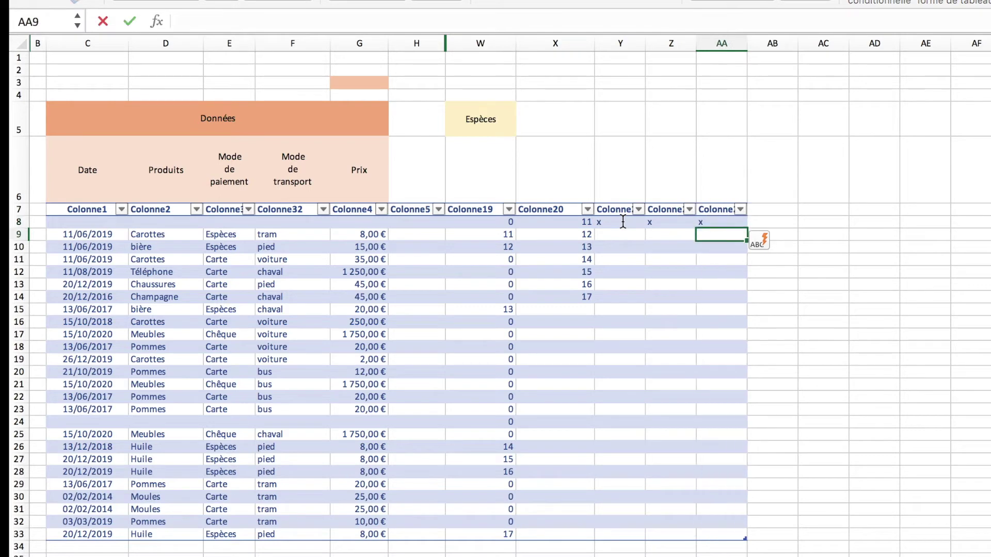
pyautogui.press('Up')
# Clear the placeholder x values and widen the new columns Y, Z and AA
pyautogui.keyDown('shift'); pyautogui.click(623, 222); pyautogui.keyUp('shift')
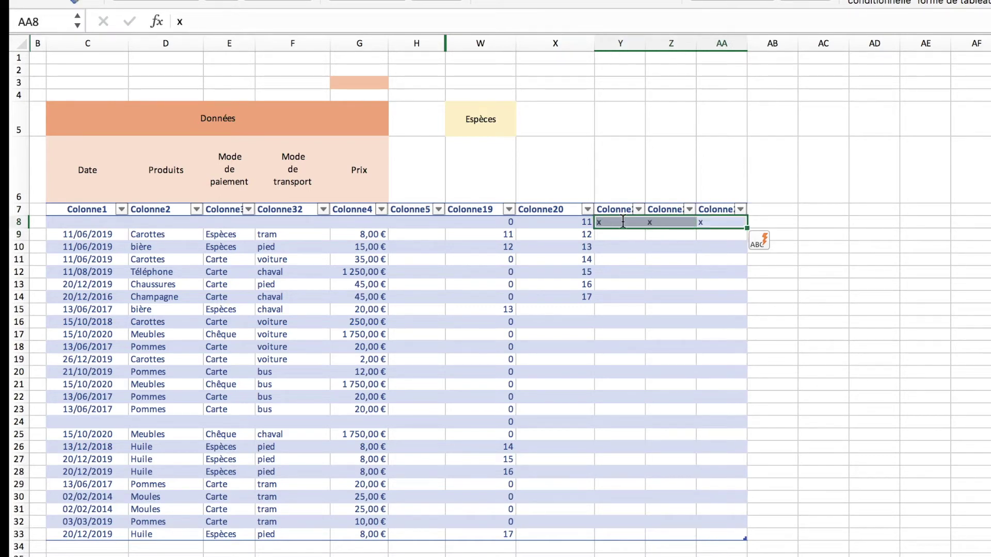
pyautogui.press('Delete')
pyautogui.moveTo(646, 45)
pyautogui.mouseDown()
pyautogui.moveTo(632, 44)
pyautogui.moveTo(732, 45)
pyautogui.mouseUp()
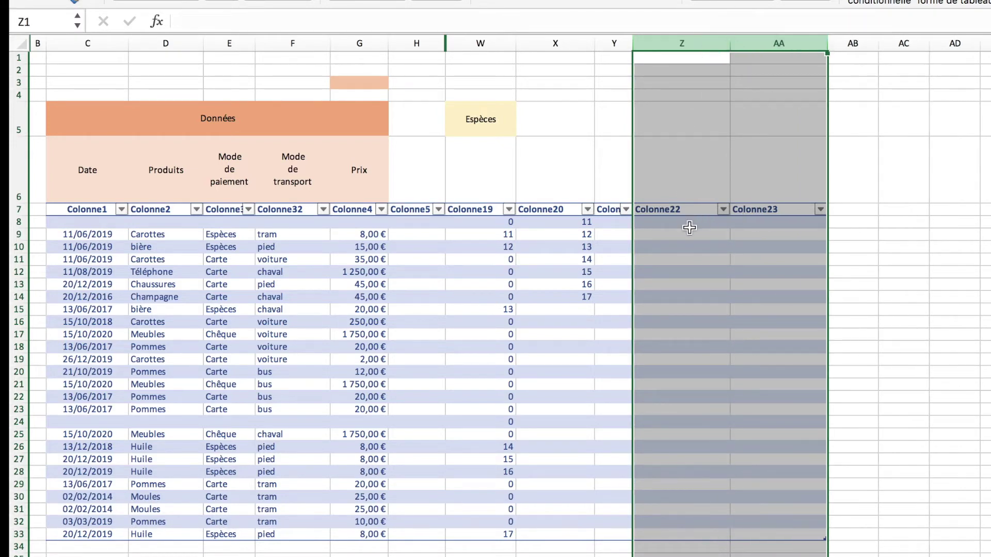
pyautogui.click(689, 228)
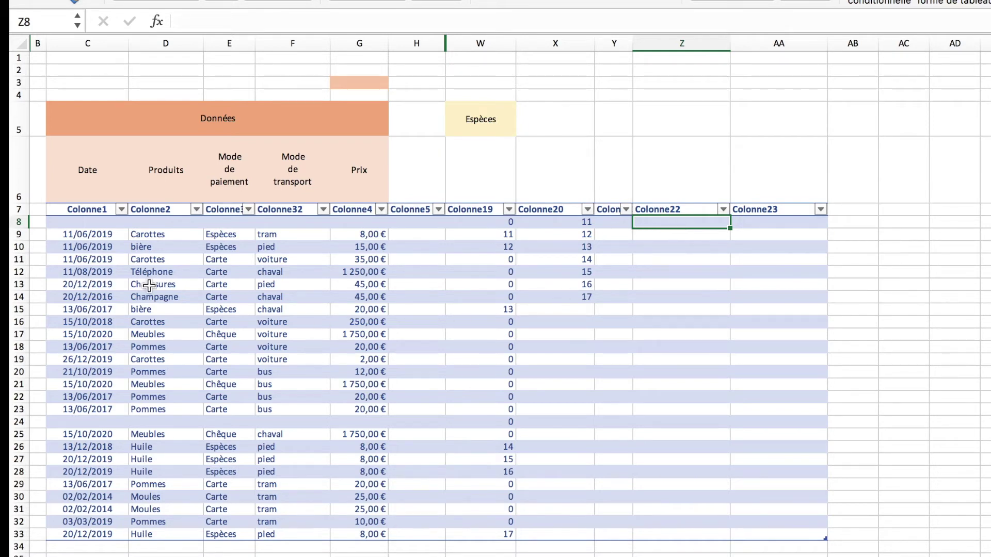
pyautogui.click(569, 225)
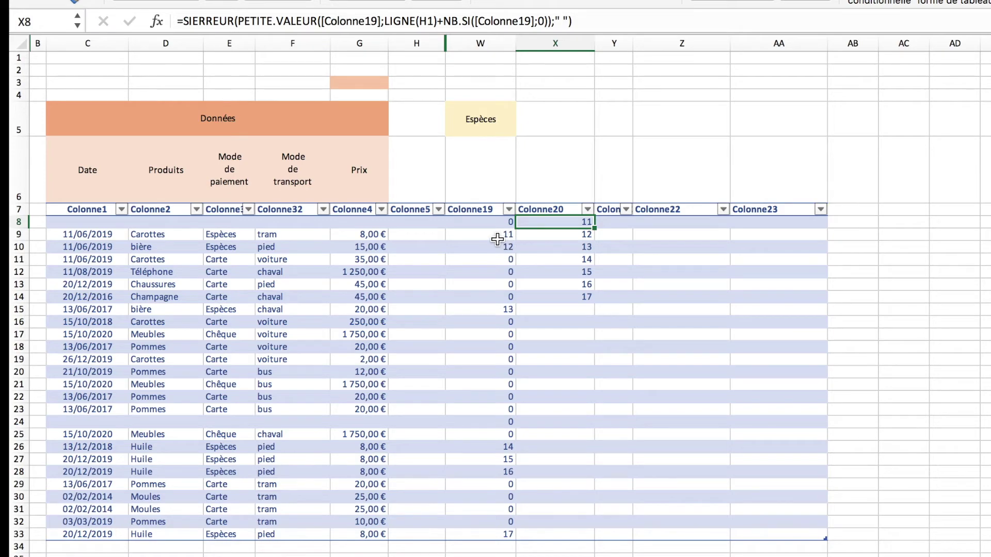
pyautogui.moveTo(497, 238); pyautogui.dragTo(81, 237)
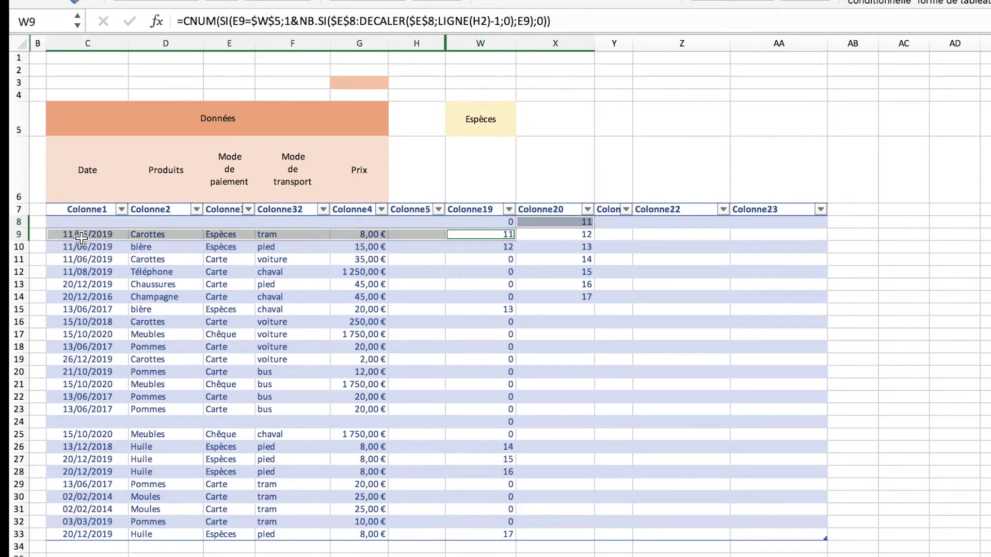
# Start a Z8 formula =INDEX([Colonne2]; with EQUIV as its row argument
pyautogui.click(676, 223)
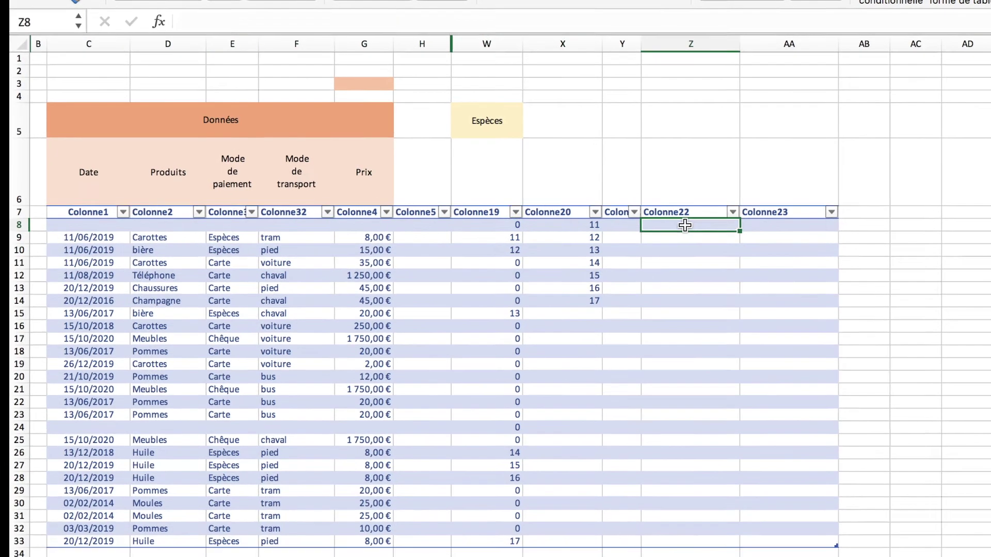
pyautogui.write('=')
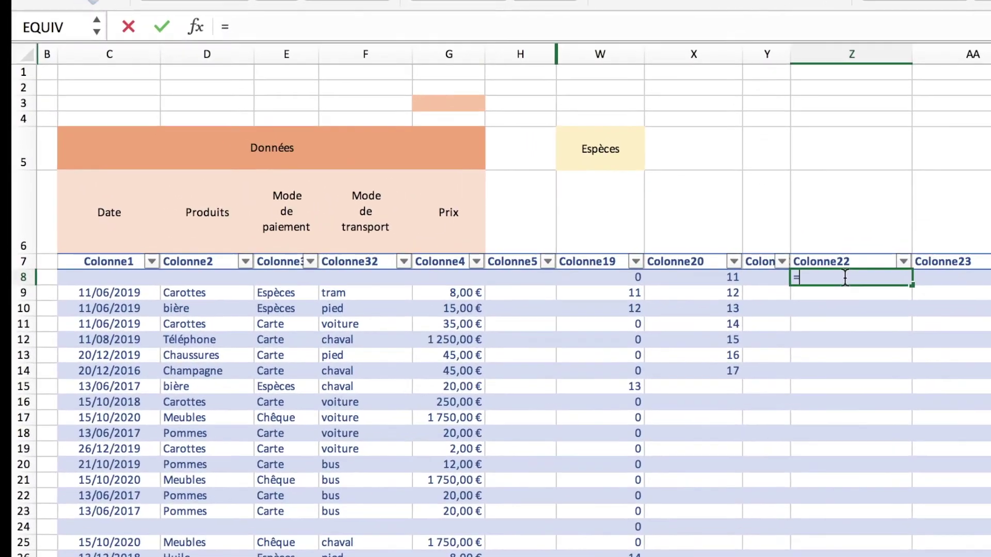
pyautogui.write('IND')
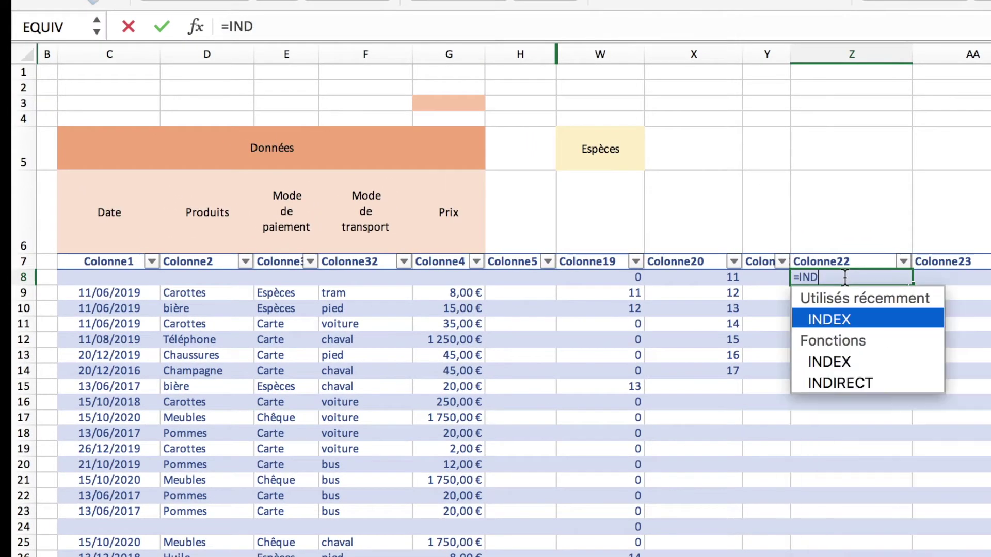
pyautogui.doubleClick(840, 321)
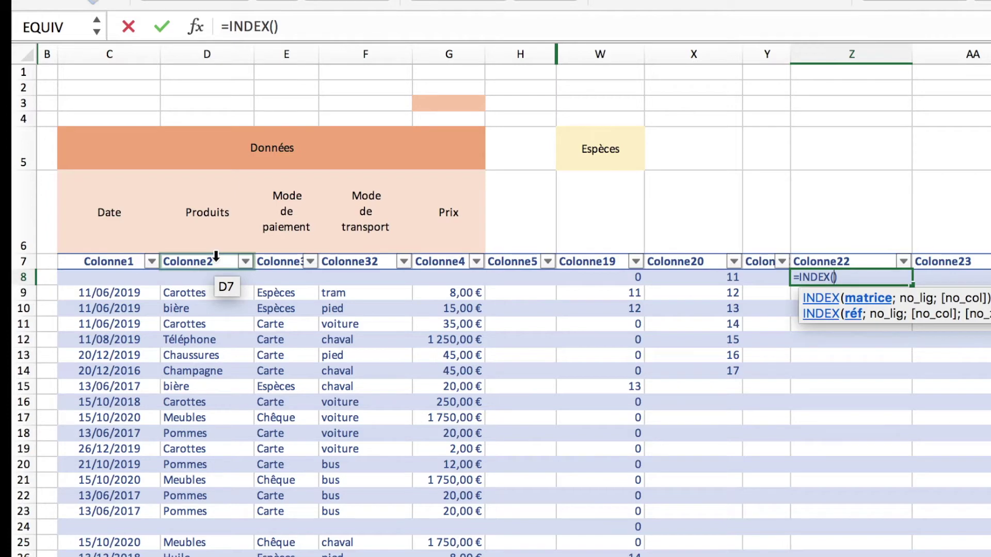
pyautogui.click(215, 256)
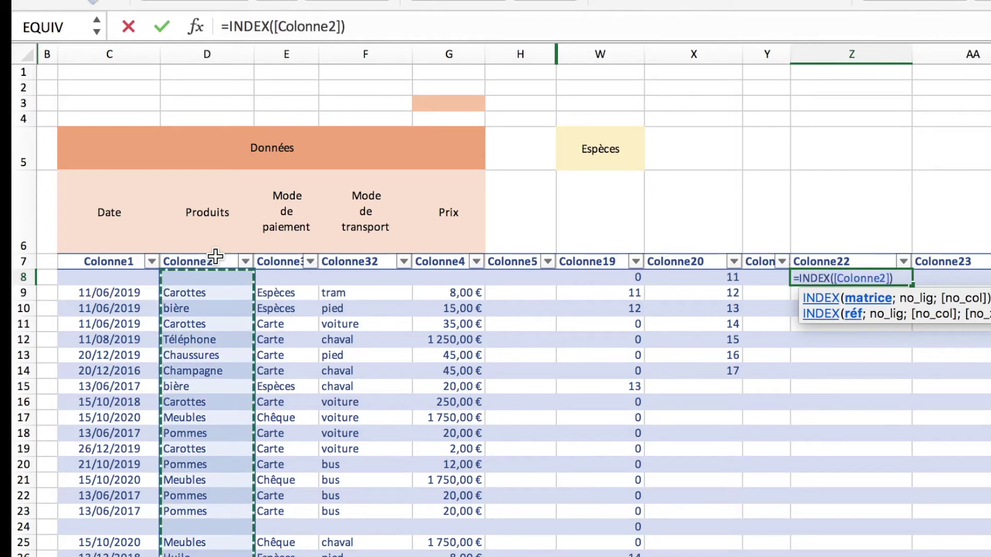
pyautogui.click(382, 11)
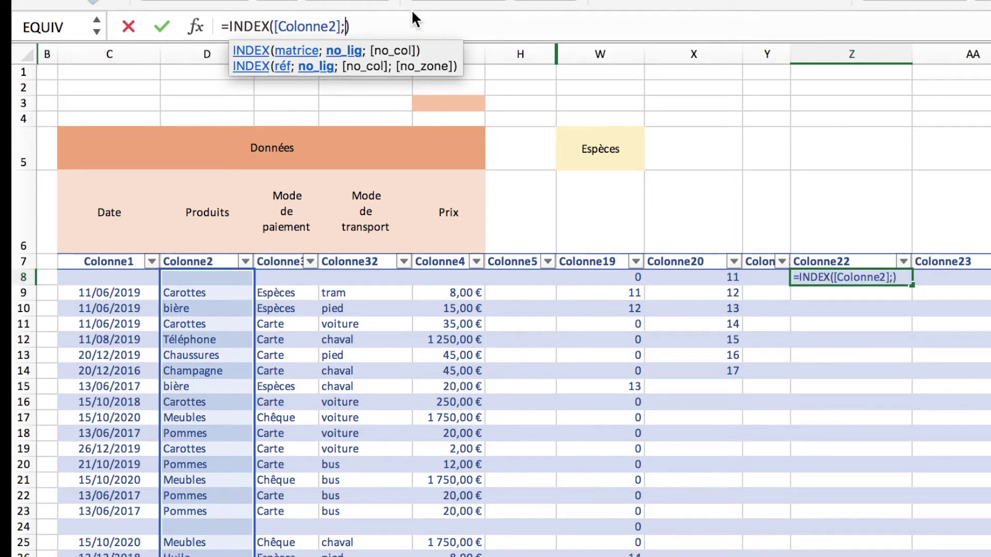
pyautogui.write(';')
pyautogui.write('EQU')
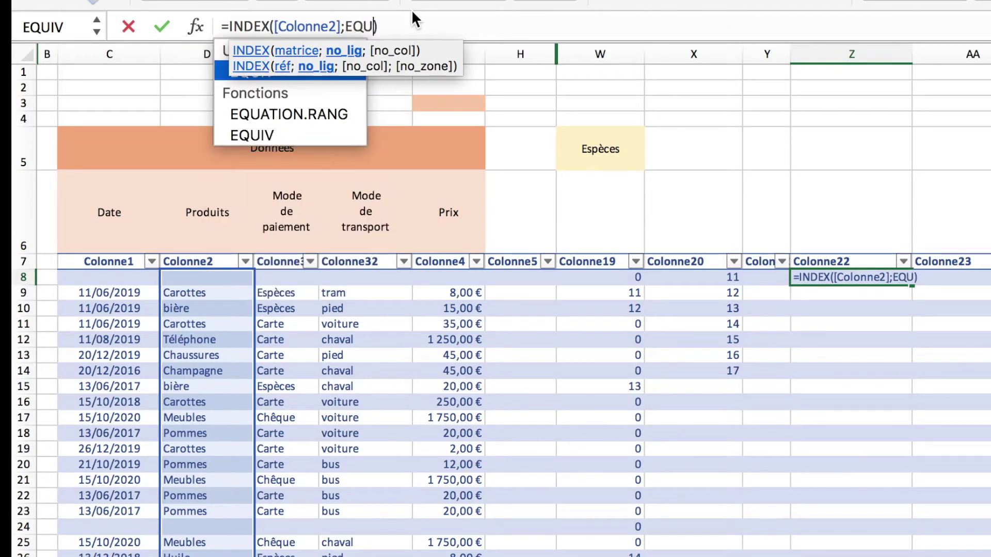
pyautogui.doubleClick(283, 135)
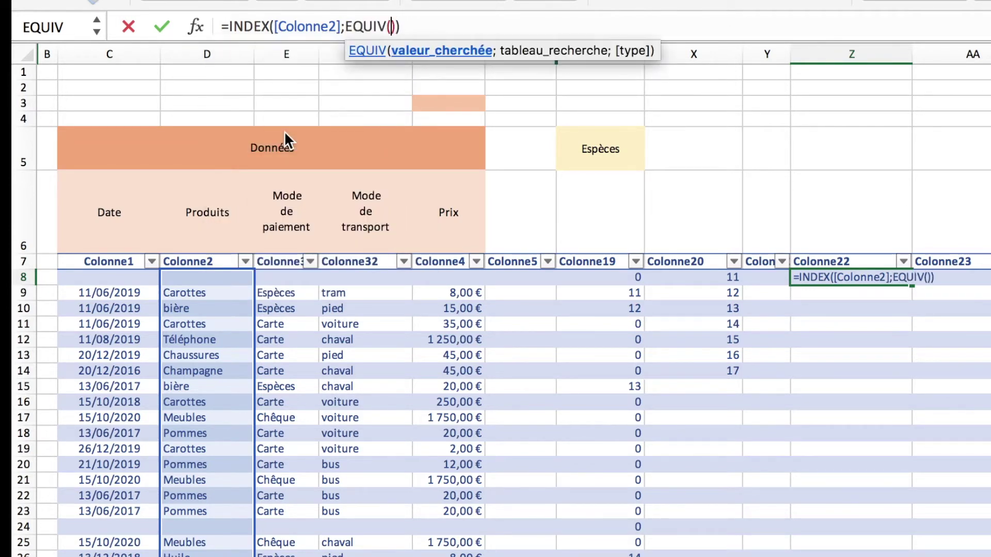
# Complete EQUIV(X8;[Colonne19];0) in the Z8 formula and commit it to fill Colonne22
pyautogui.click(701, 280)
pyautogui.press('BackSpace')
pyautogui.press('BackSpace')
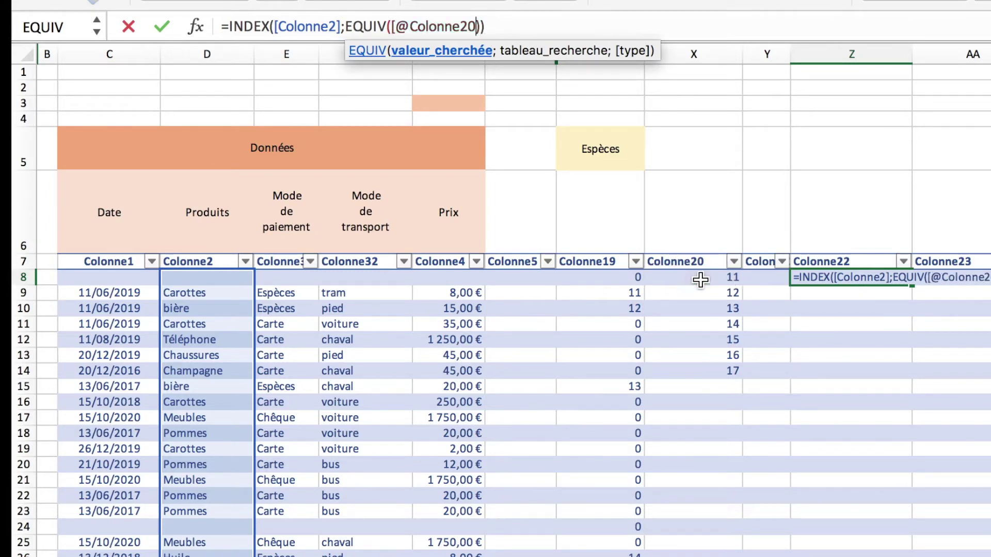
pyautogui.press('BackSpace')
pyautogui.press('BackSpace')
pyautogui.press('BackSpace')
pyautogui.press('BackSpace')
pyautogui.press('BackSpace')
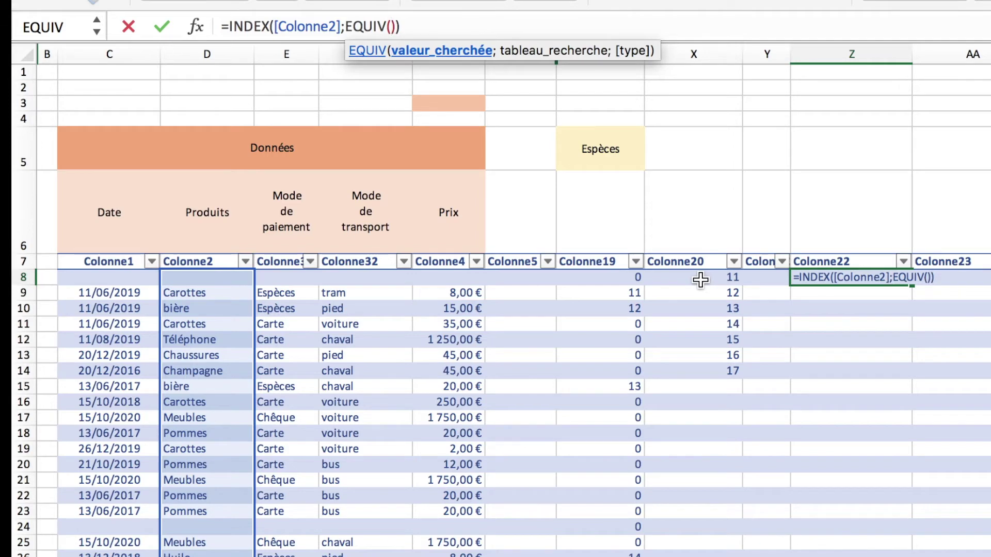
pyautogui.write('X8')
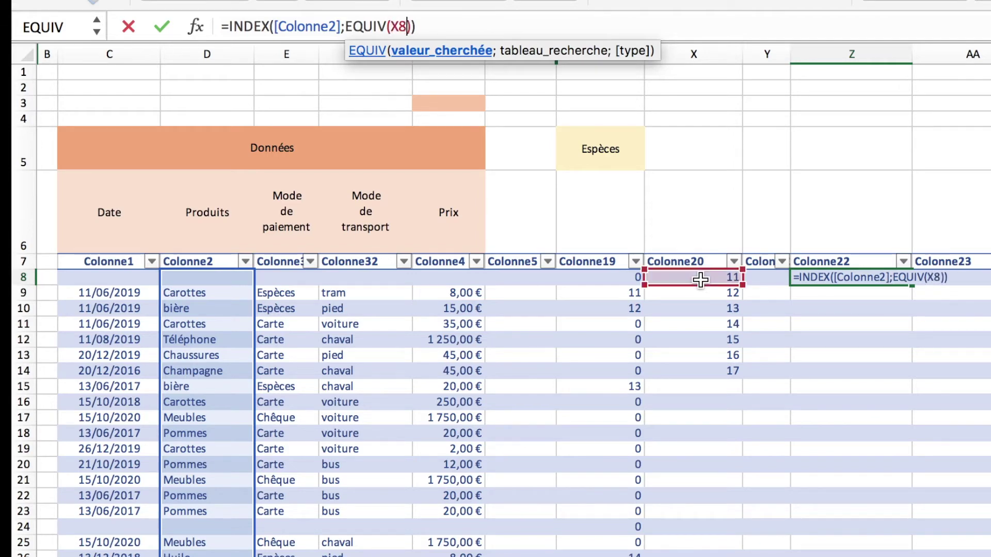
pyautogui.write('.')
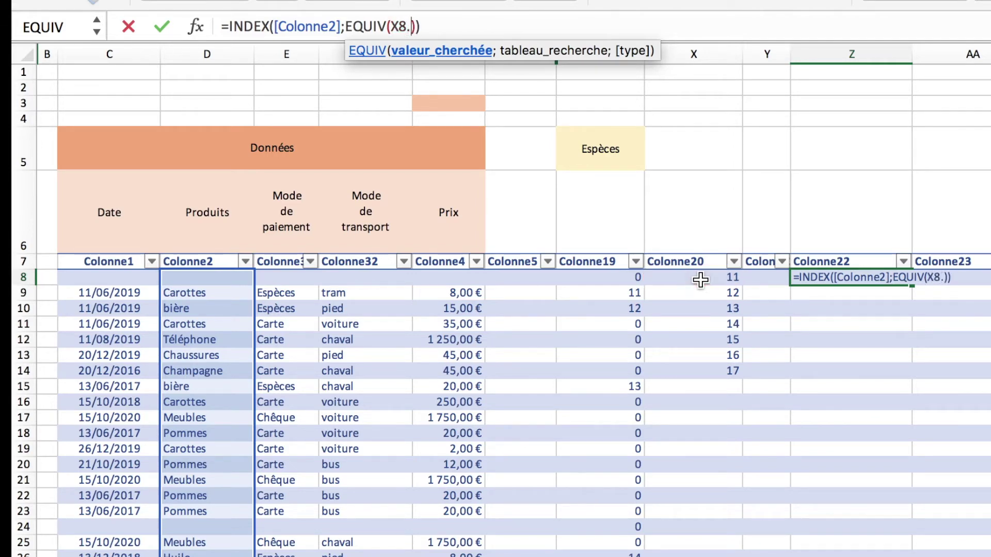
pyautogui.press('BackSpace')
pyautogui.write(';')
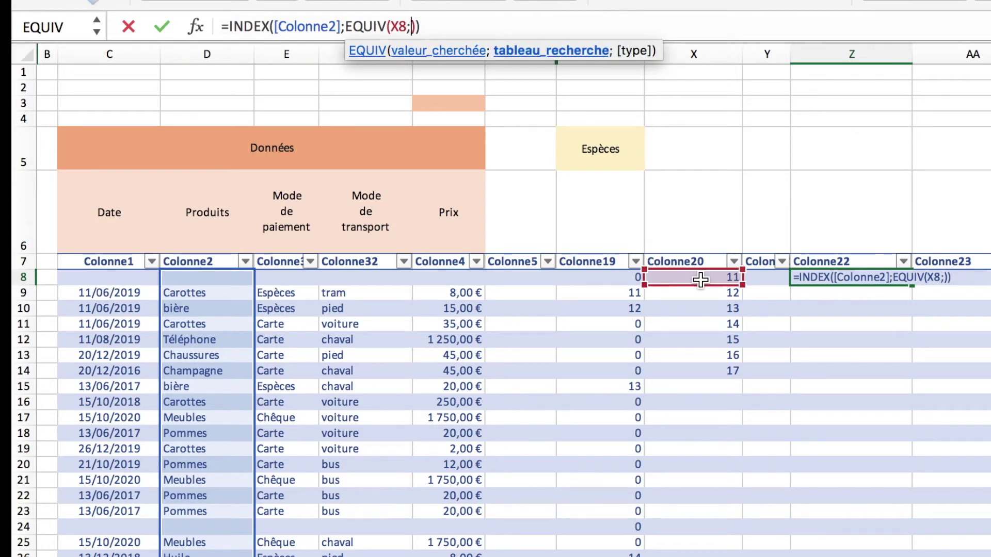
pyautogui.click(613, 256)
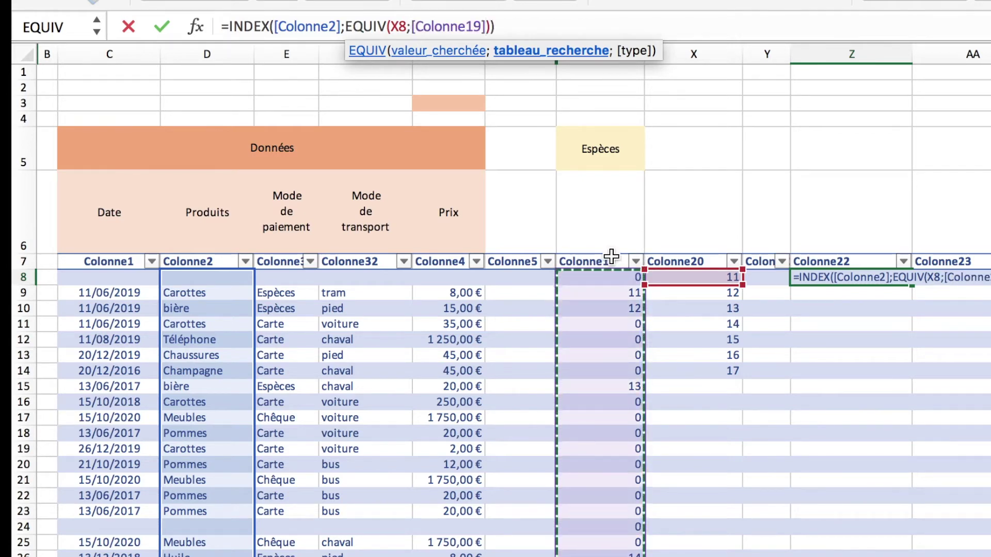
pyautogui.write(';')
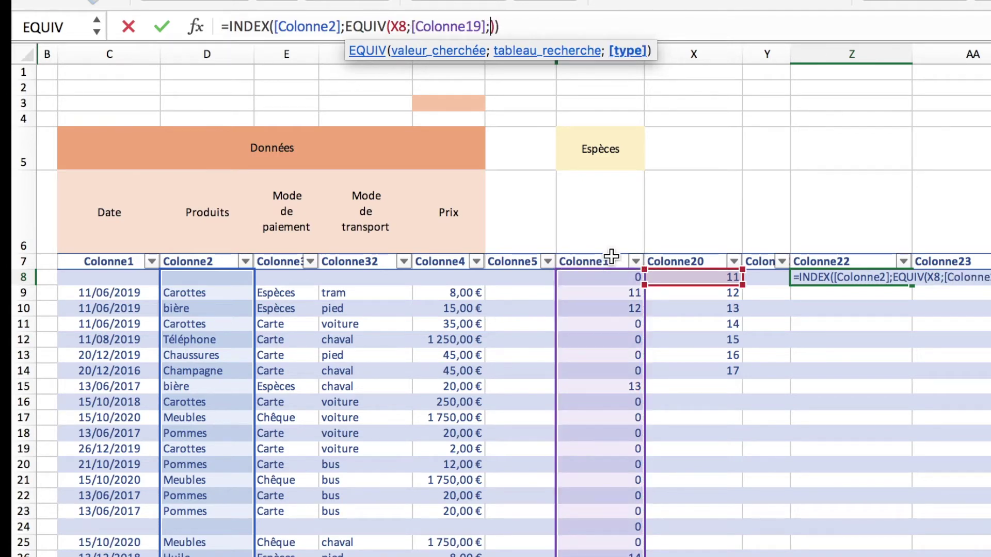
pyautogui.write('0')
pyautogui.press('Return')
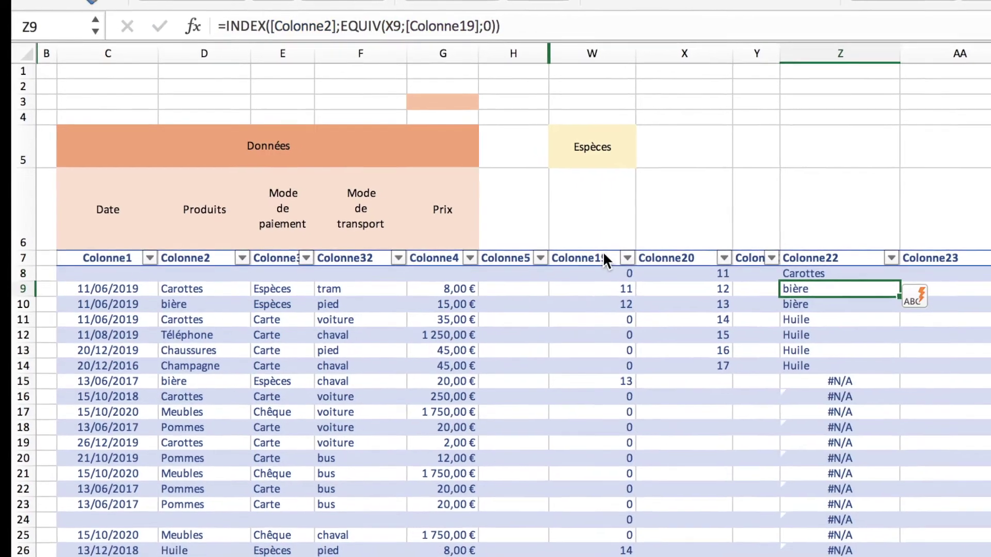
pyautogui.click(868, 282)
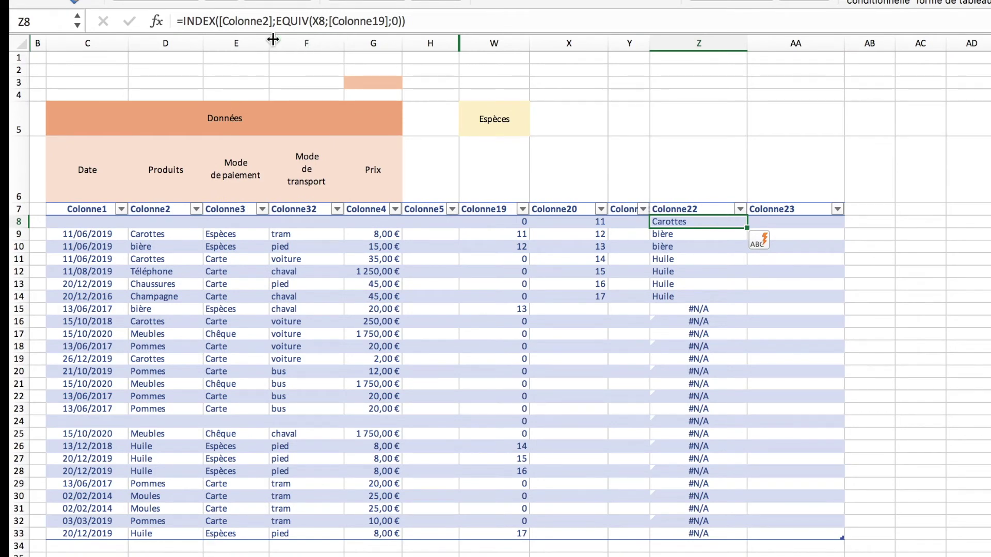
# Wrap the Z8 INDEX/EQUIV lookup in SIERREUR(...;"") so #N/A rows become blank
pyautogui.moveTo(183, 21); pyautogui.dragTo(503, 12)
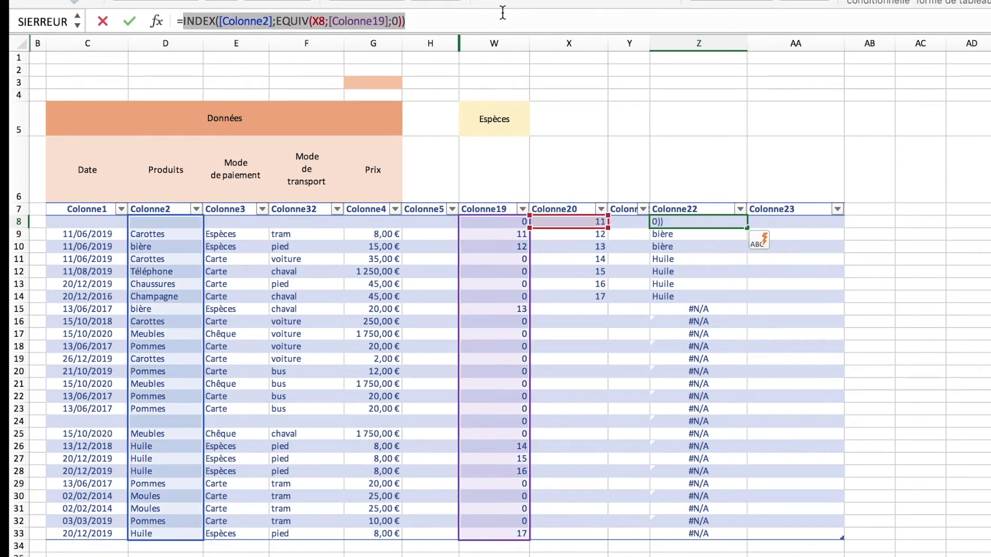
pyautogui.press('BackSpace')
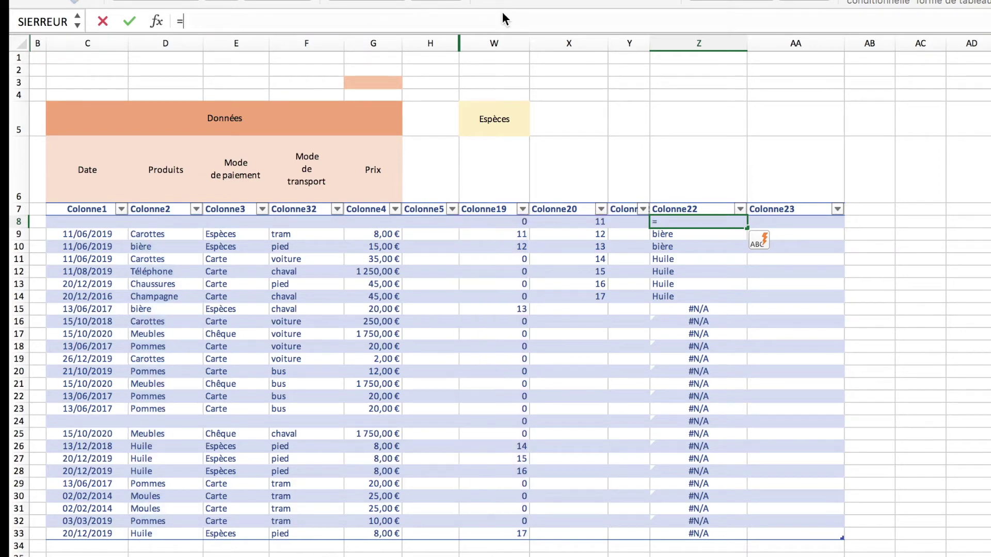
pyautogui.write('SIER')
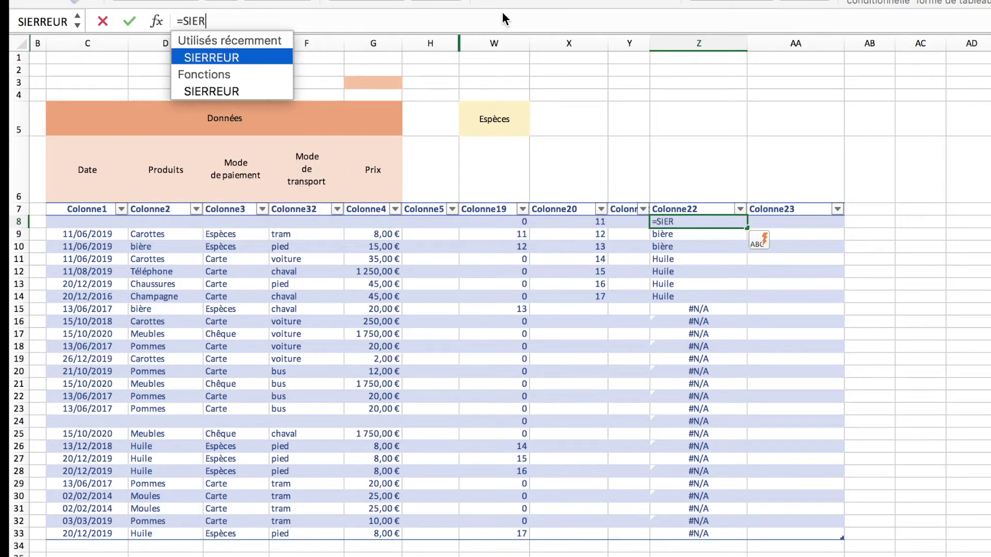
pyautogui.doubleClick(246, 49)
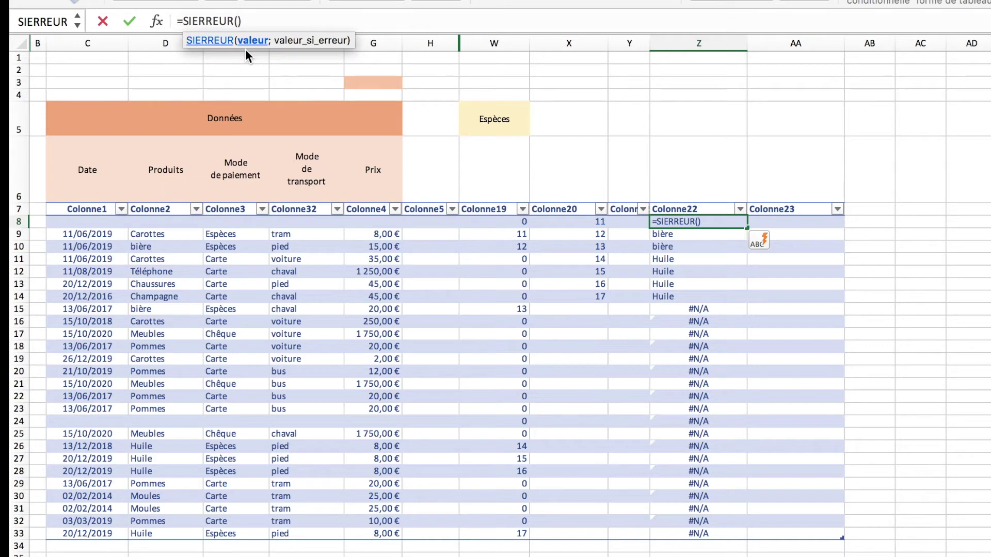
pyautogui.press('super+v')
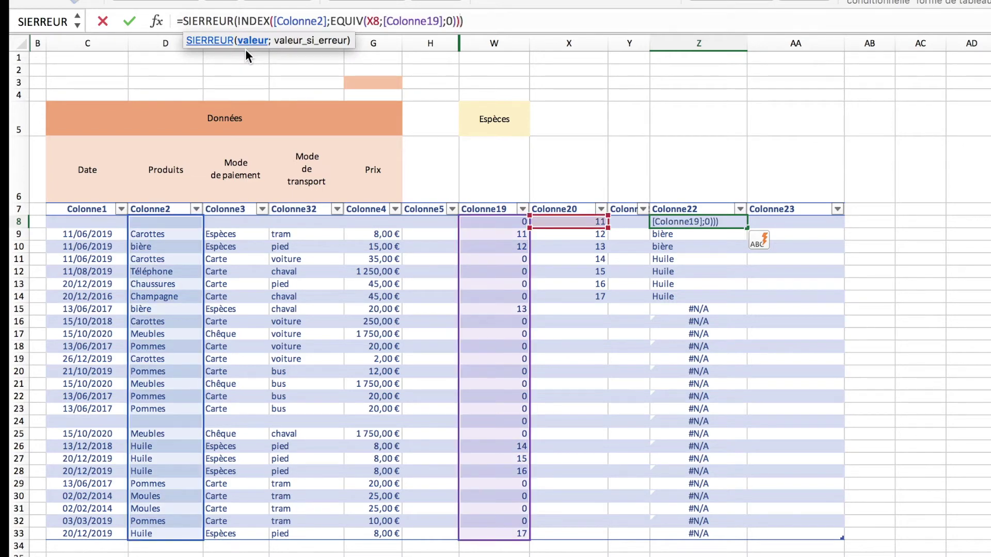
pyautogui.write(';""')
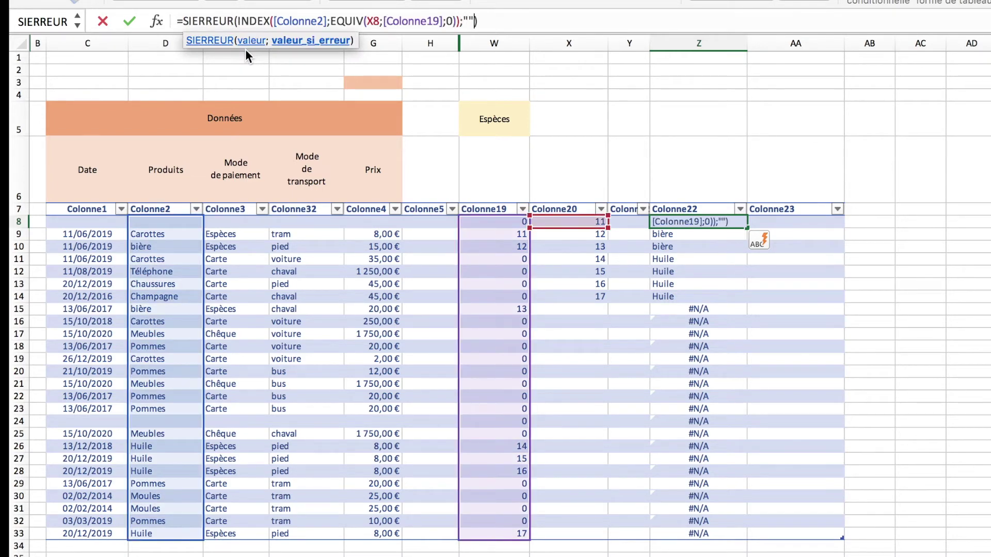
pyautogui.write(')')
pyautogui.press('Return')
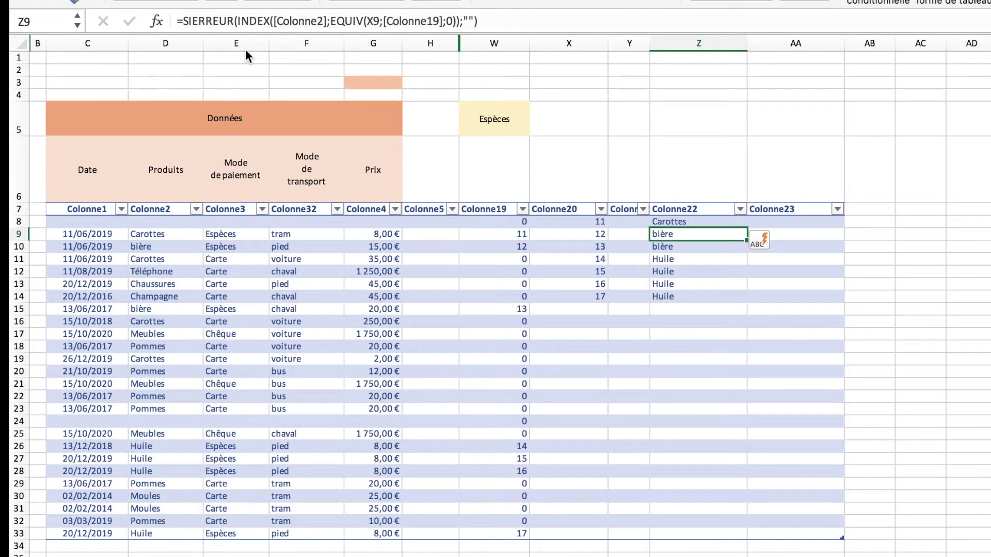
pyautogui.press('Up')
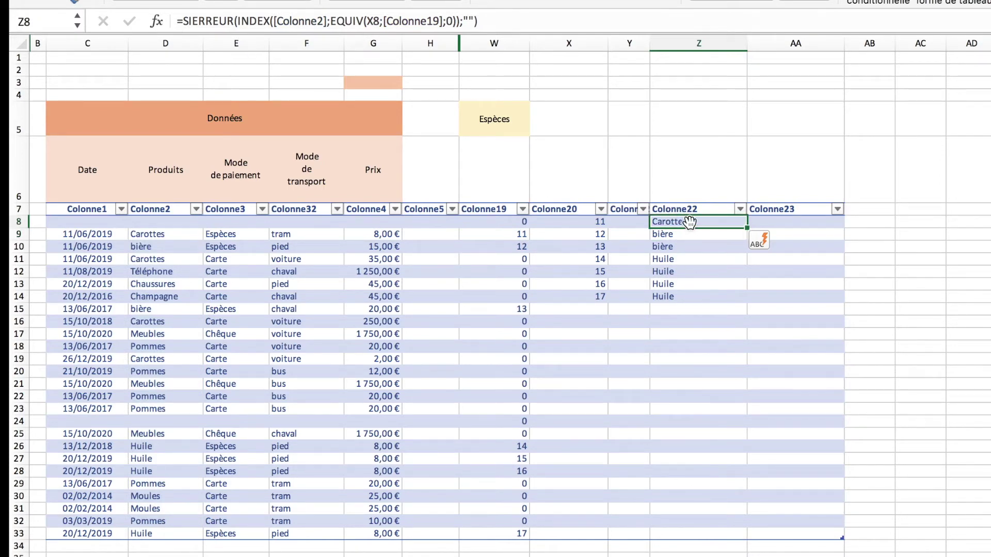
pyautogui.press('Right')
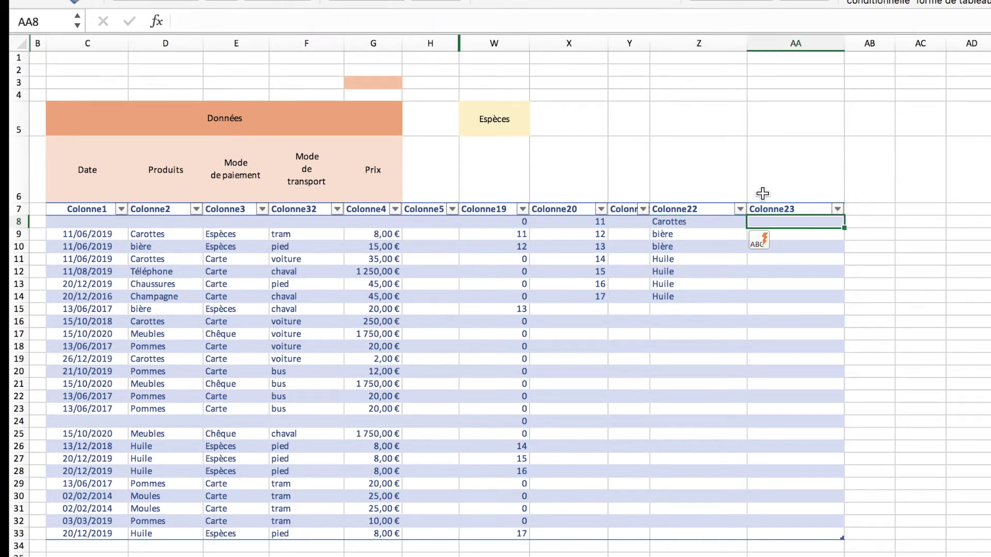
# Copy Z8's lookup formula into AA8, changing [Colonne2] to [Colonne3] to return payment modes
pyautogui.click(700, 223)
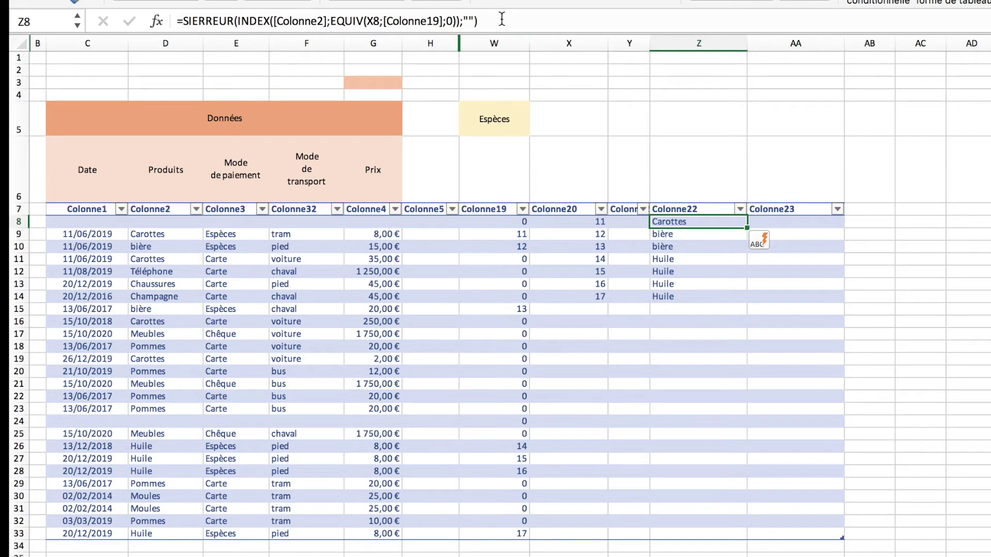
pyautogui.moveTo(502, 20); pyautogui.dragTo(178, 22)
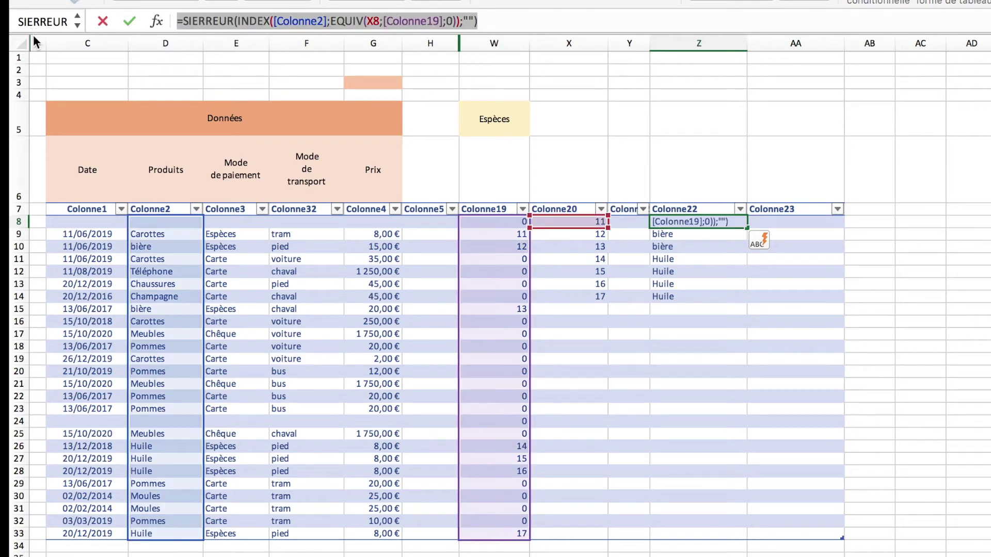
pyautogui.press('Escape')
pyautogui.click(821, 223)
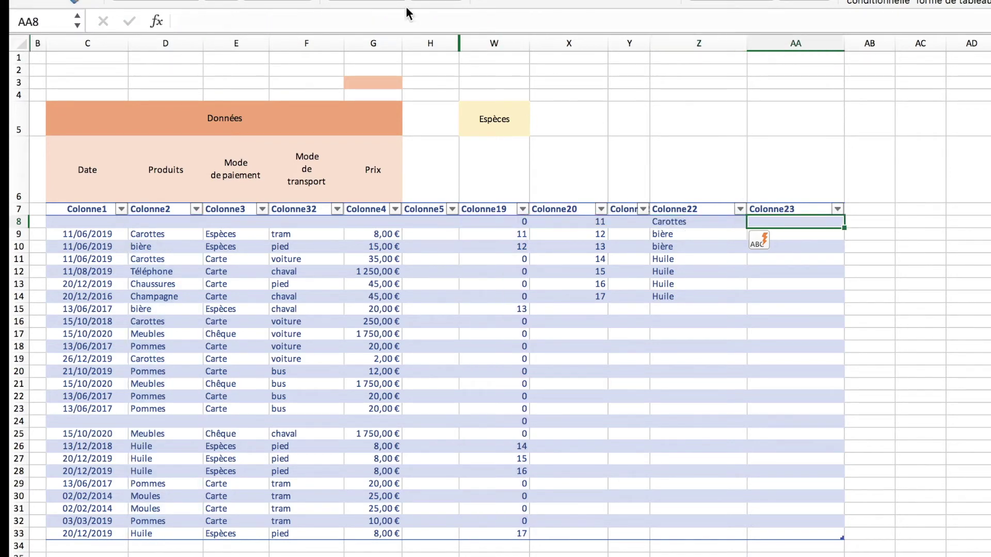
pyautogui.click(379, 21)
pyautogui.hotkey('ctrl', 'v')
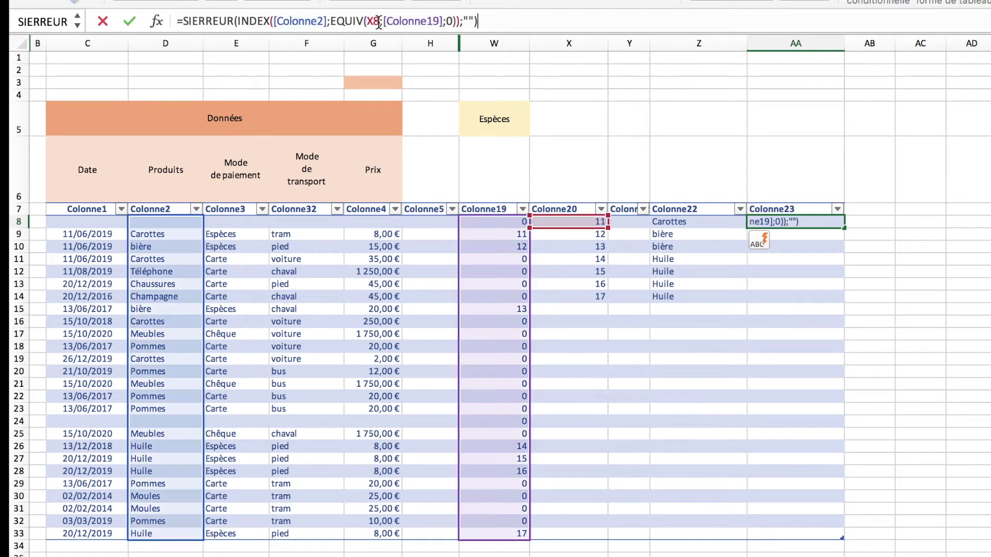
pyautogui.click(323, 20)
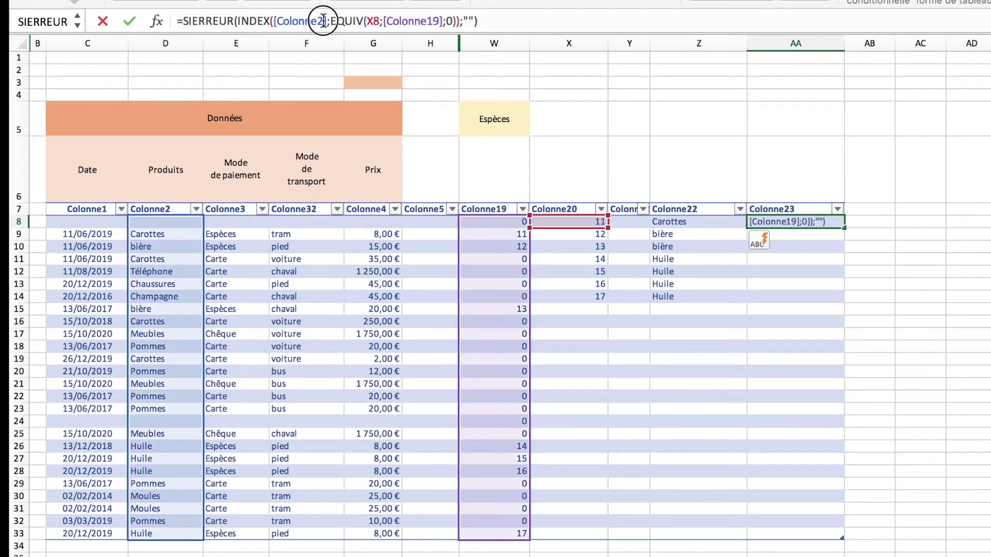
pyautogui.press('BackSpace')
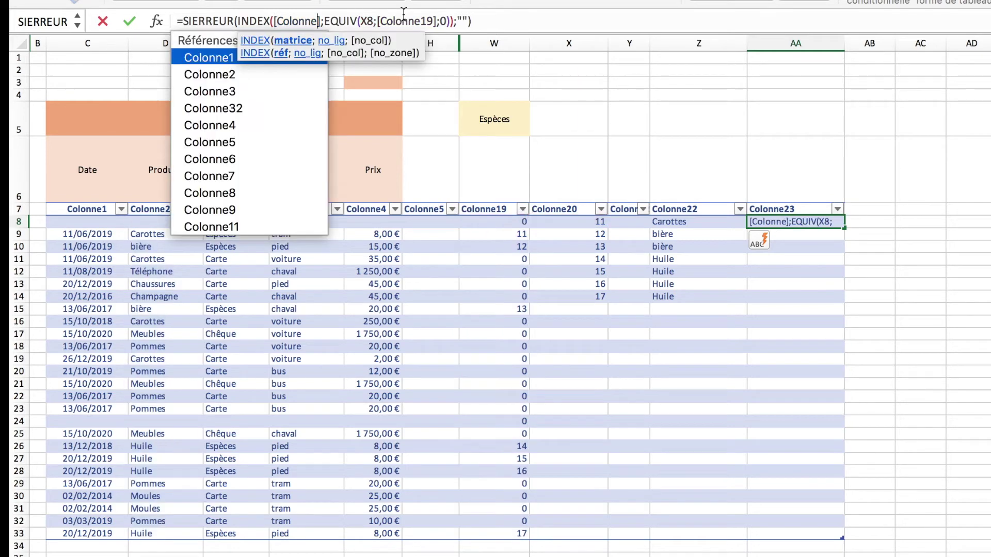
pyautogui.write('3')
pyautogui.press('Return')
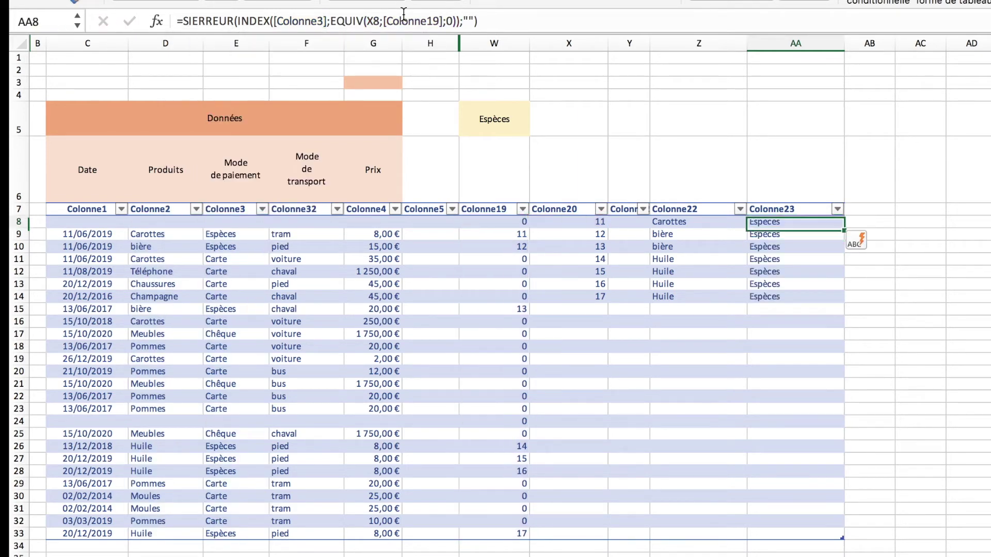
pyautogui.press('Right')
pyautogui.press('Left')
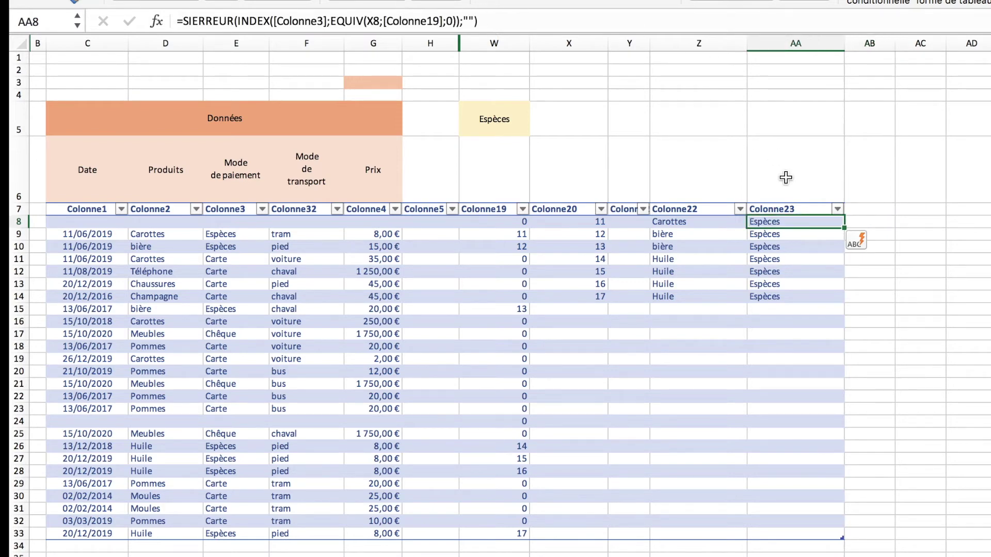
pyautogui.press('Right')
# Paste the lookup formula into AB8 and change [Colonne2] to [Colonne4] to return prices
pyautogui.click(543, 16)
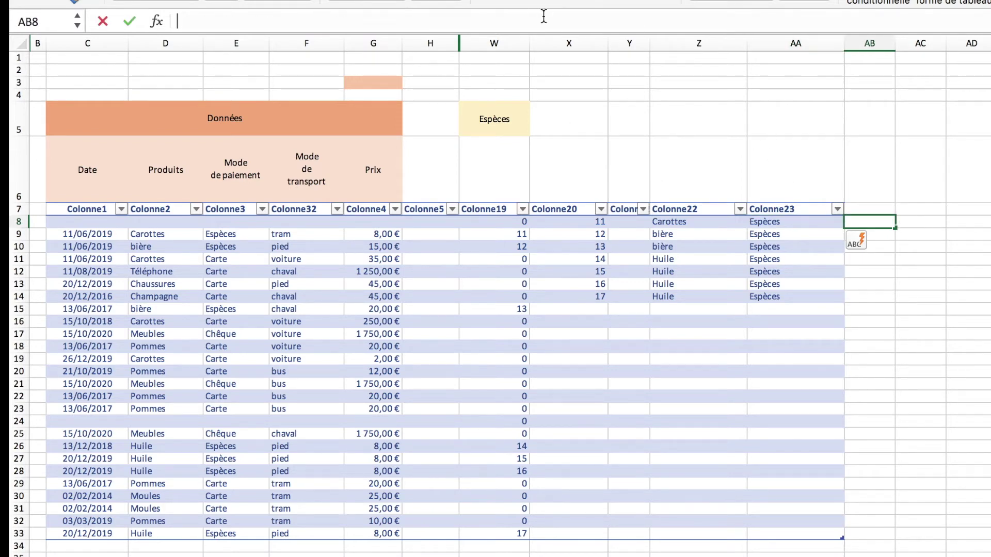
pyautogui.write('=SIERREUR(INDEX([Colonne2];EQUIV(X8;[Colonne19];0));"")')
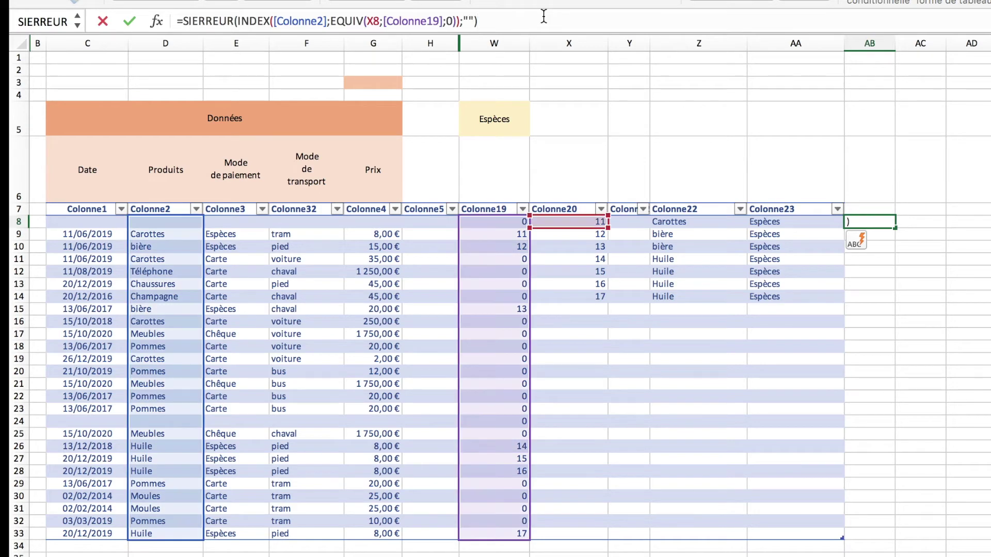
pyautogui.click(324, 21)
pyautogui.press('BackSpace')
pyautogui.write('4')
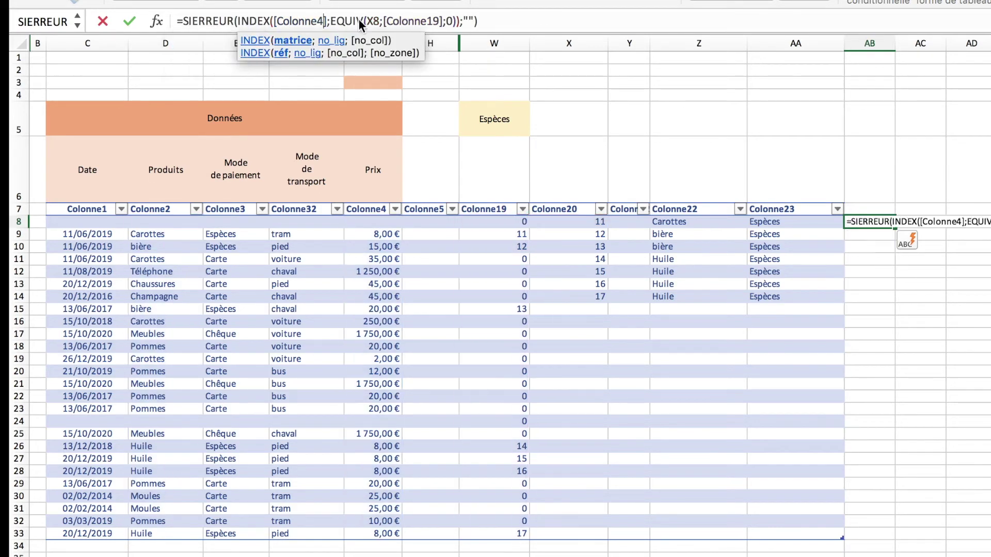
pyautogui.press('Return')
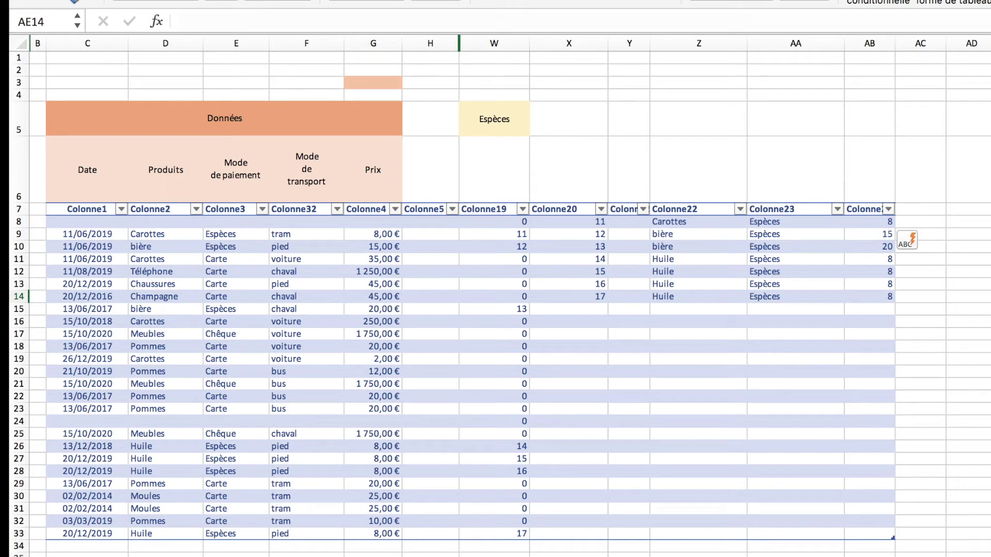
# Switch the W5 payment mode to Carte and select cell Y8 in the empty Colonne21
pyautogui.click(537, 127)
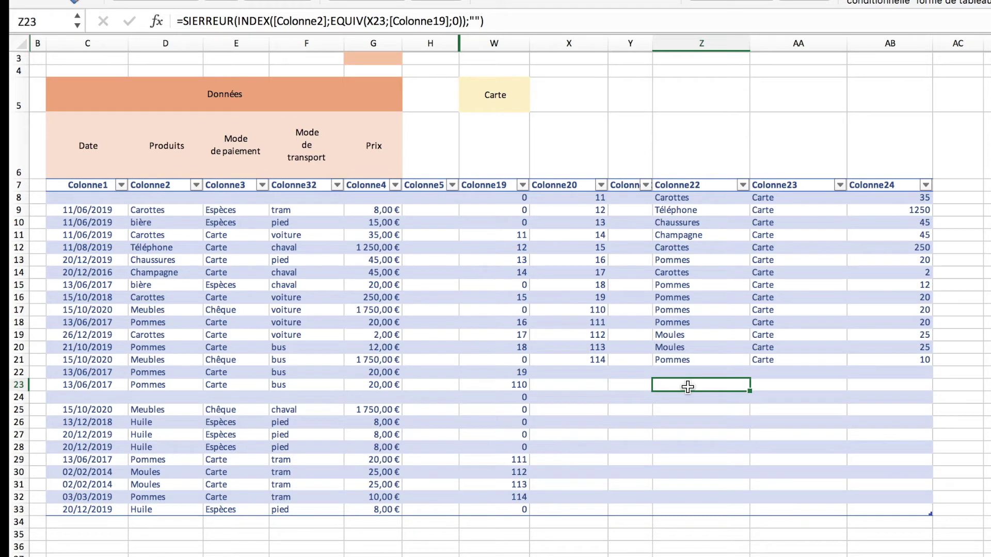
pyautogui.hotkey('shift', 'Right')
pyautogui.hotkey('shift', 'Right')
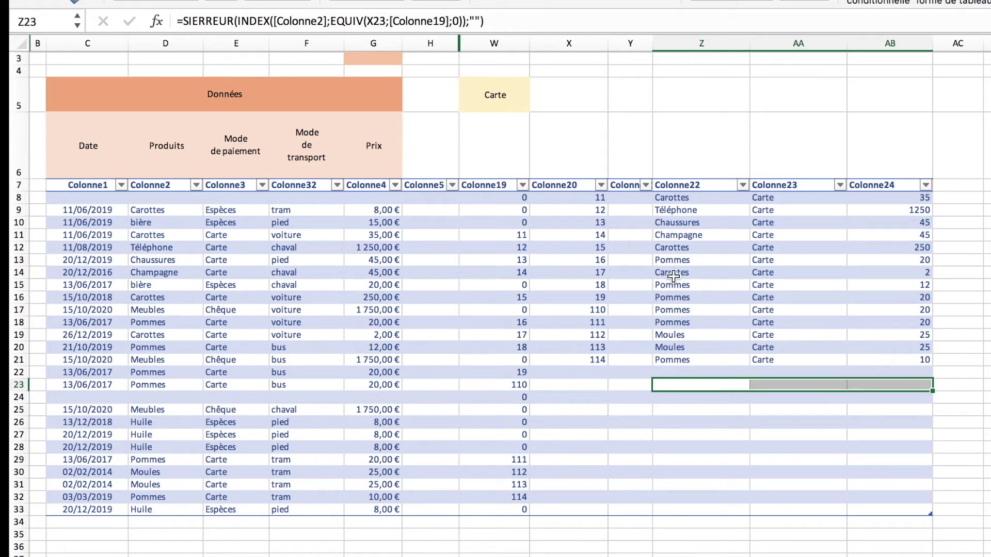
pyautogui.click(623, 202)
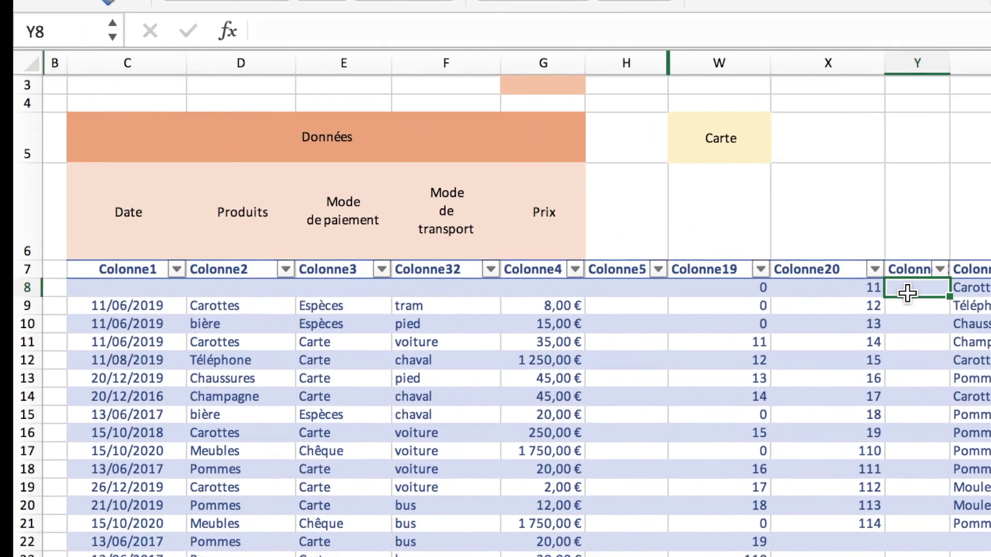
pyautogui.moveTo(951, 63); pyautogui.dragTo(974, 67)
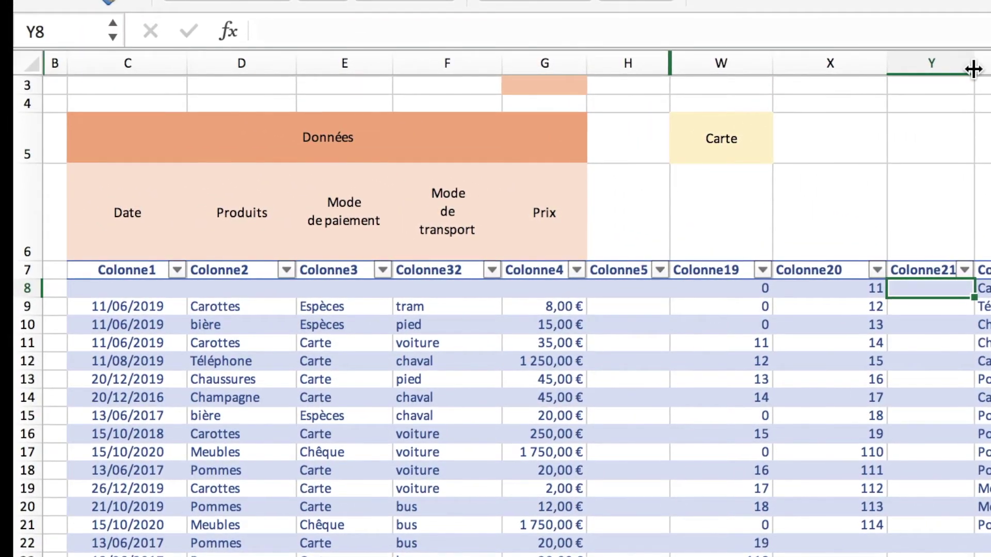
pyautogui.write('=')
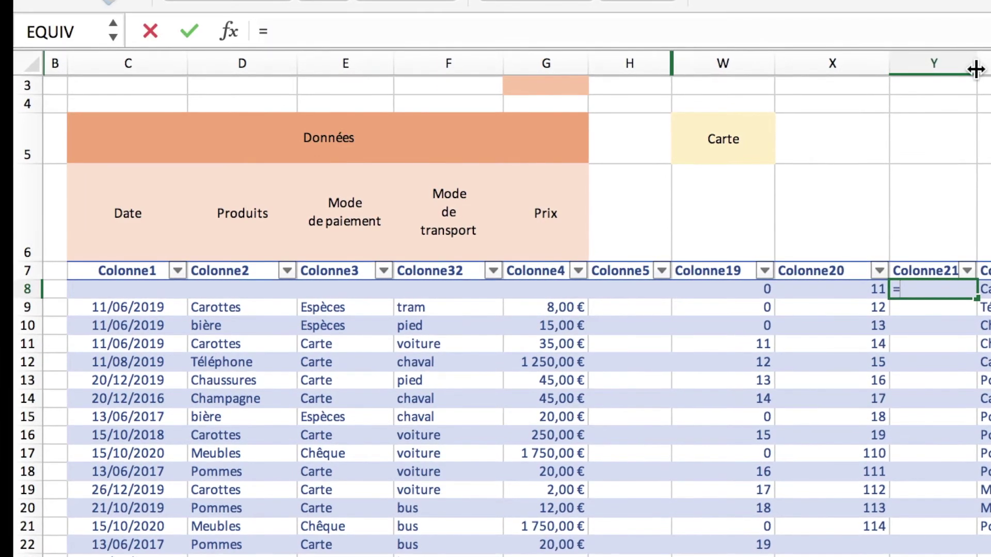
pyautogui.write('S')
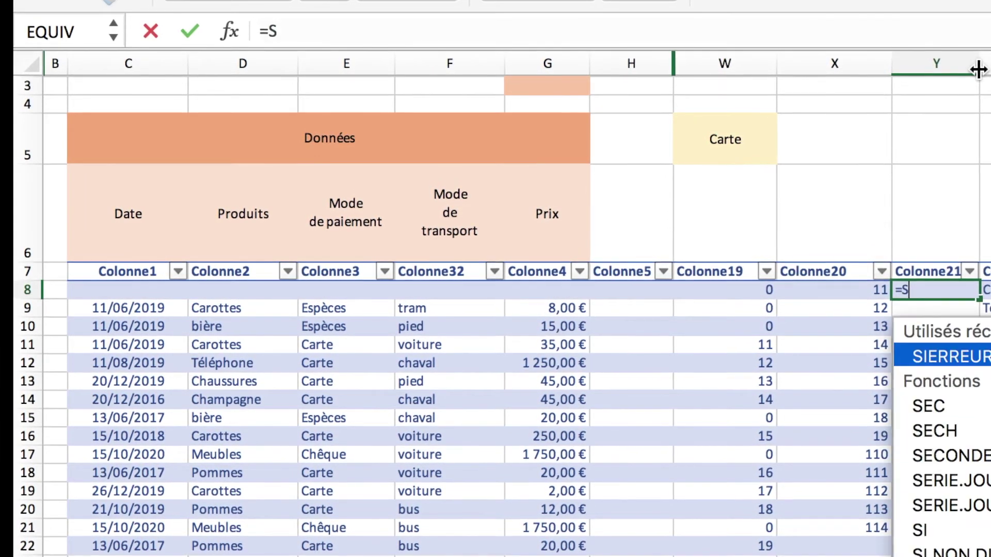
pyautogui.write('I(')
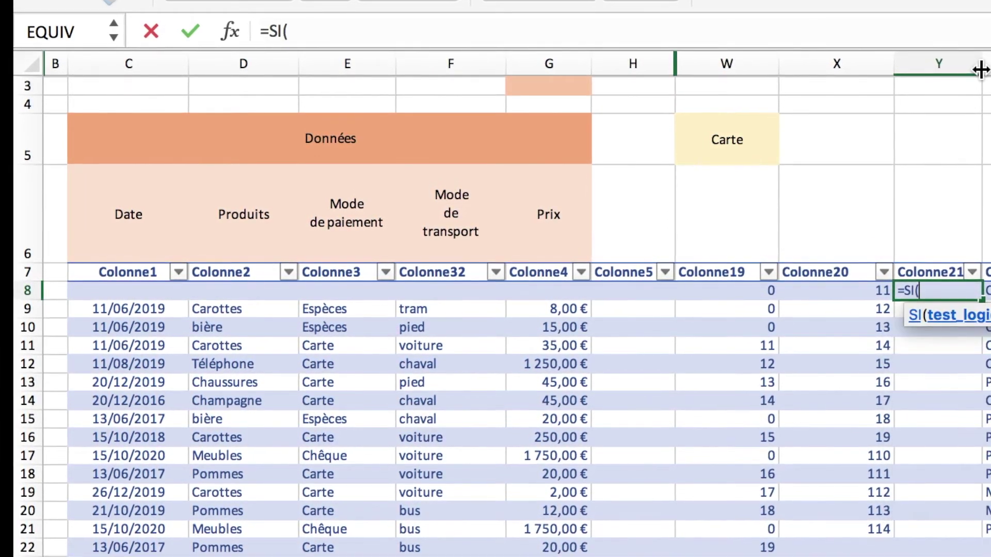
pyautogui.click(841, 291)
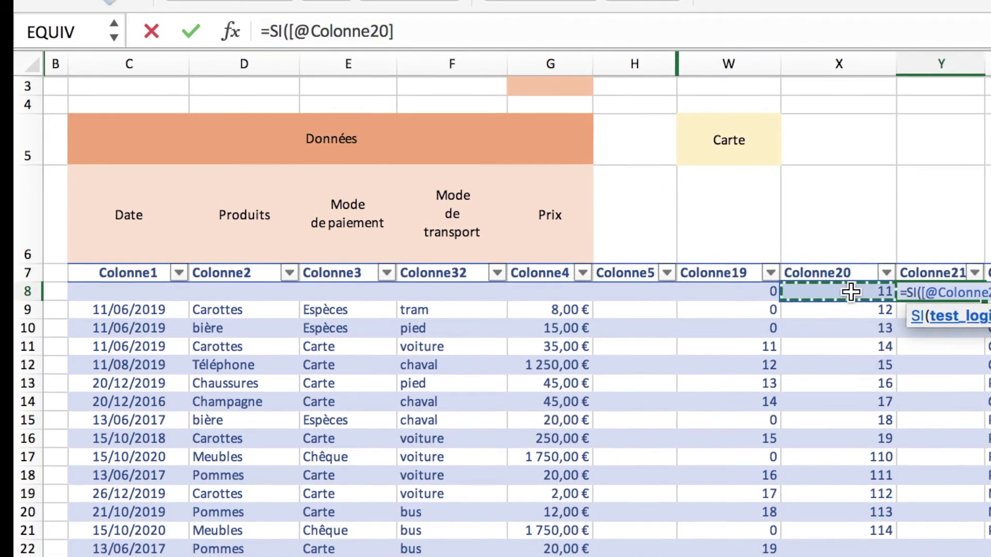
pyautogui.write('<""')
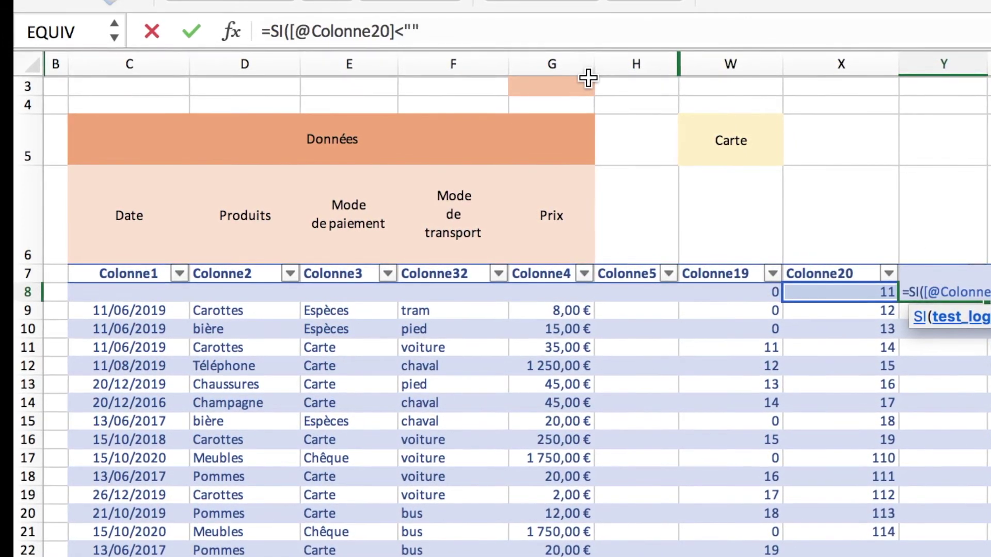
pyautogui.write(';1')
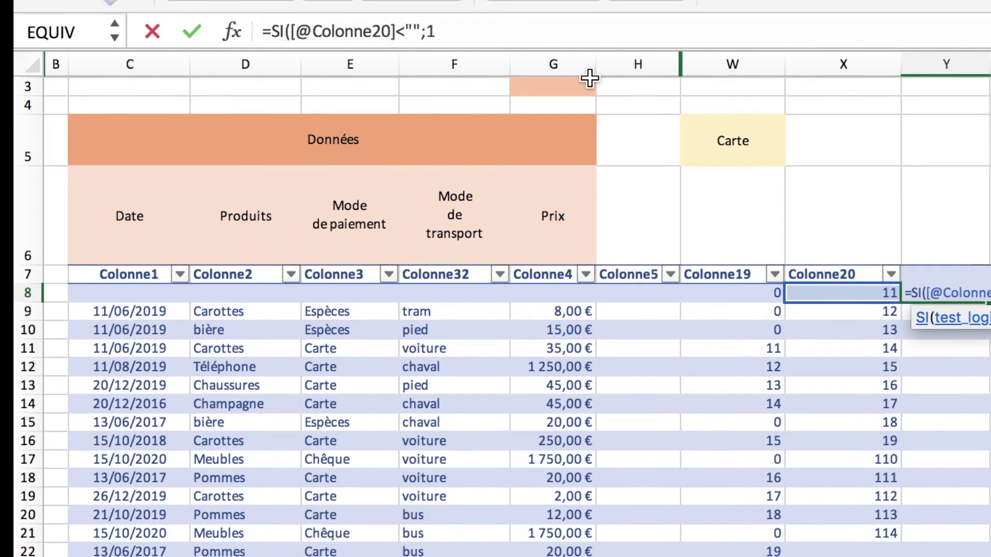
pyautogui.write(';')
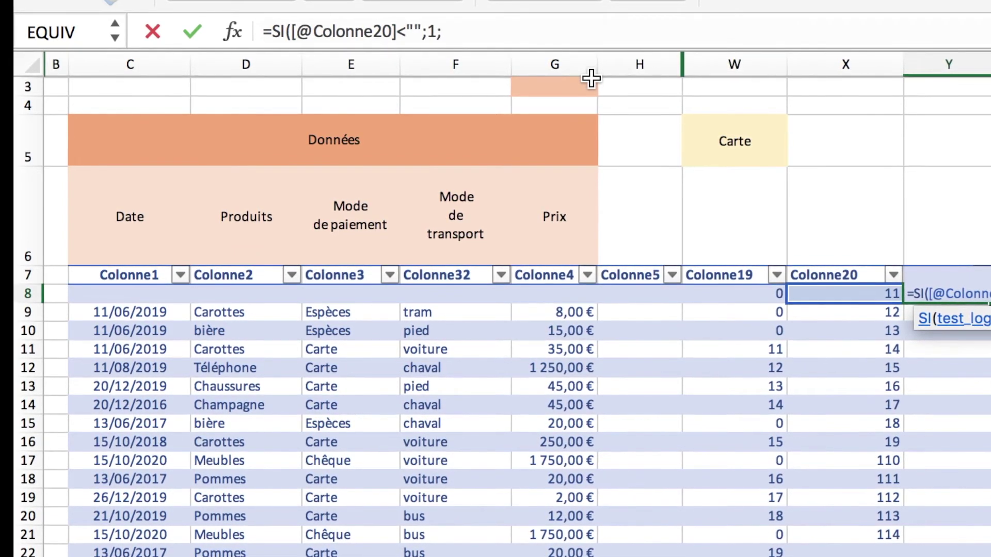
pyautogui.write('0)')
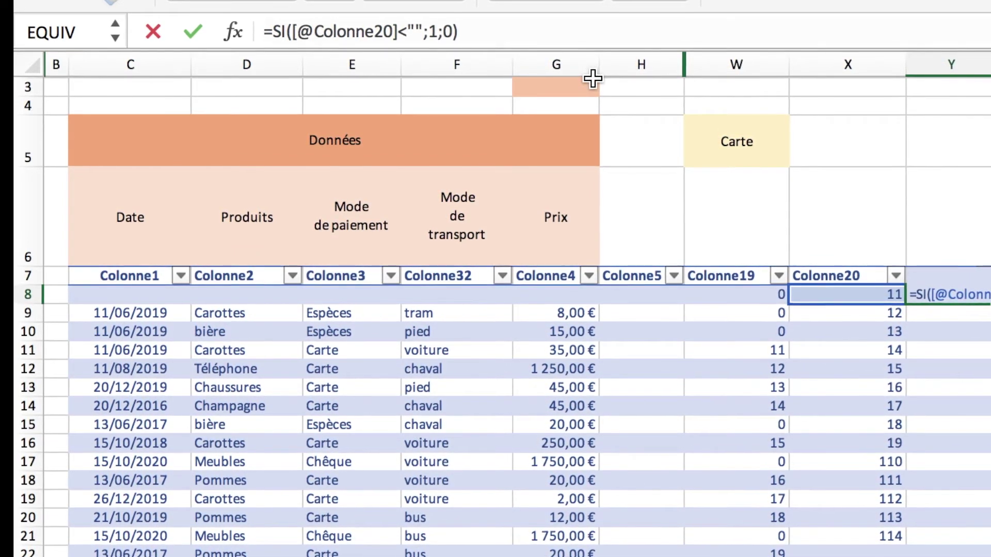
pyautogui.press('Return')
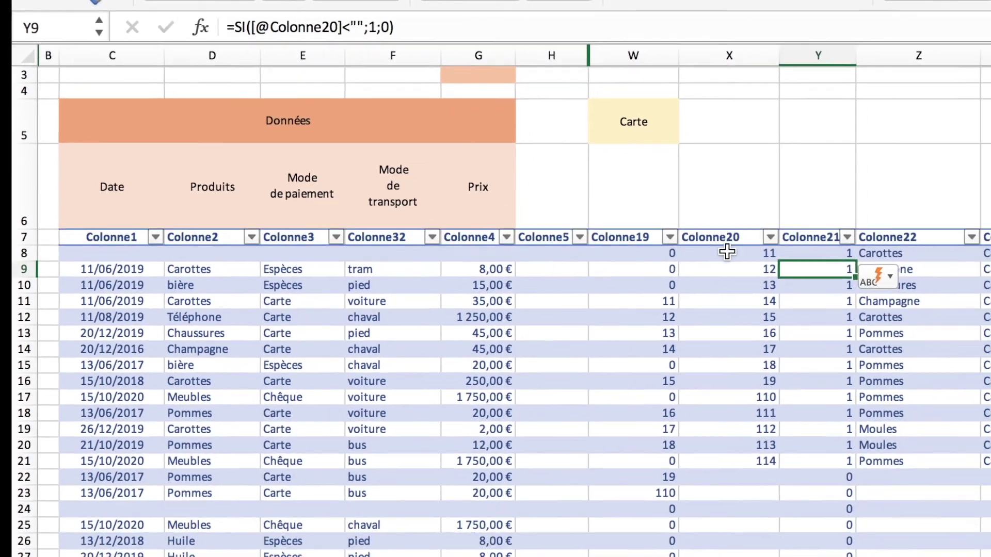
pyautogui.click(679, 235)
pyautogui.hotkey('shift', 'Down')
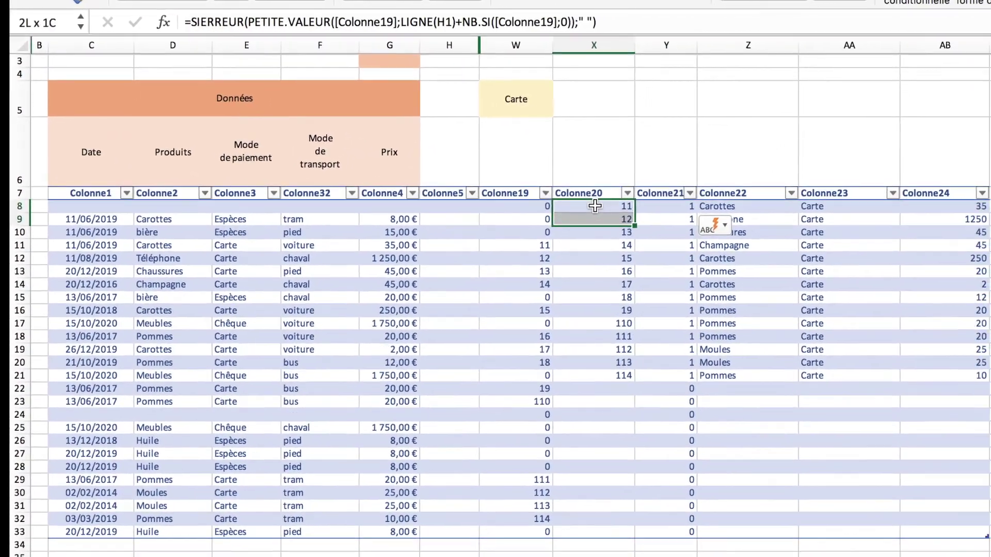
pyautogui.hotkey('shift', 'Down')
pyautogui.hotkey('shift', 'Down')
pyautogui.hotkey('shift', 'Down')
pyautogui.hotkey('shift', 'Down')
pyautogui.hotkey('shift', 'Down')
pyautogui.hotkey('shift', 'Down')
pyautogui.hotkey('shift', 'Down')
pyautogui.hotkey('shift', 'Down')
pyautogui.hotkey('shift', 'Down')
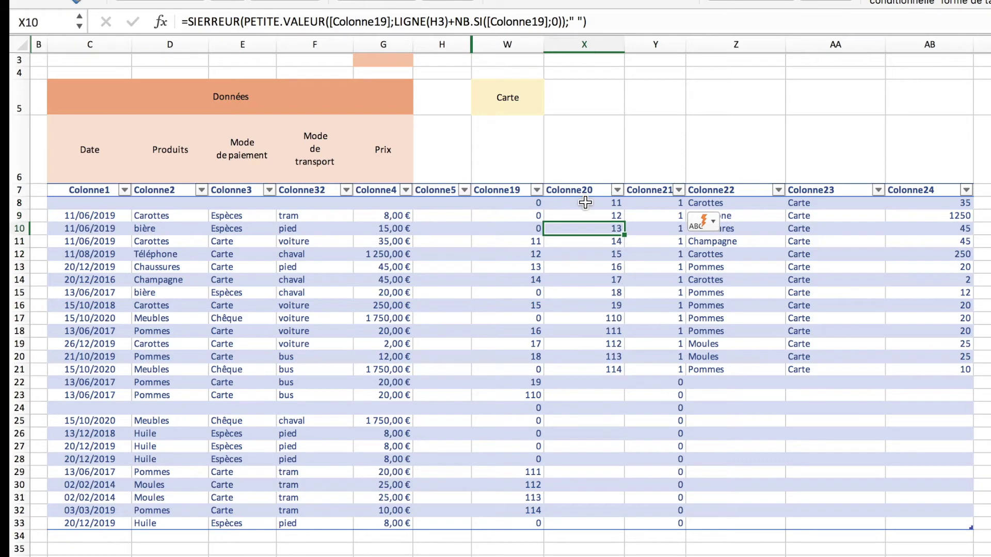
pyautogui.click(589, 386)
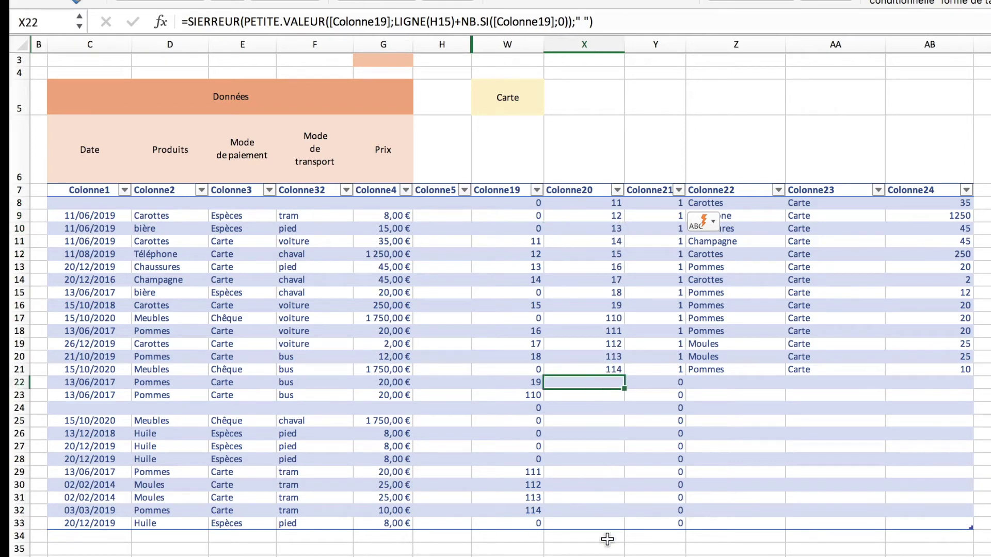
pyautogui.moveTo(589, 385); pyautogui.dragTo(598, 525)
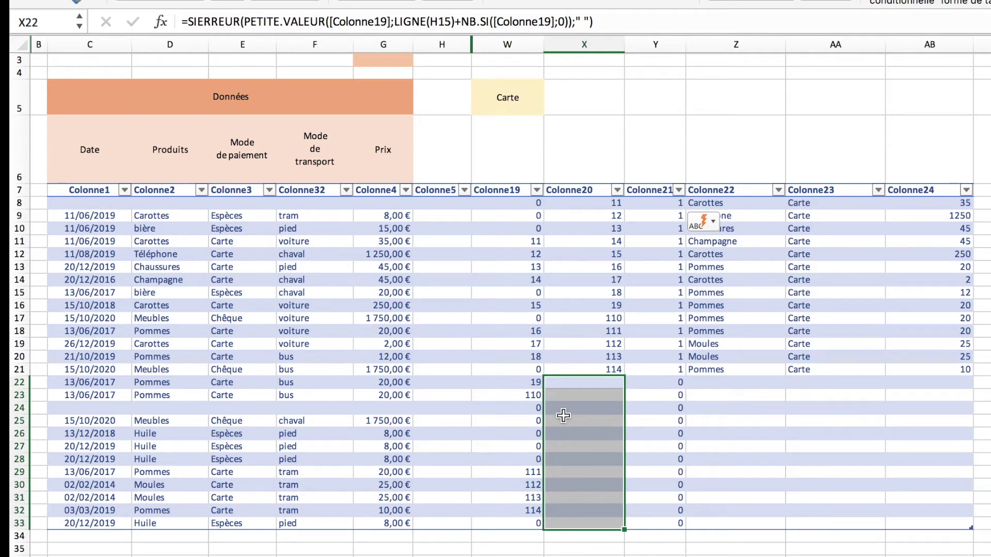
pyautogui.click(594, 207)
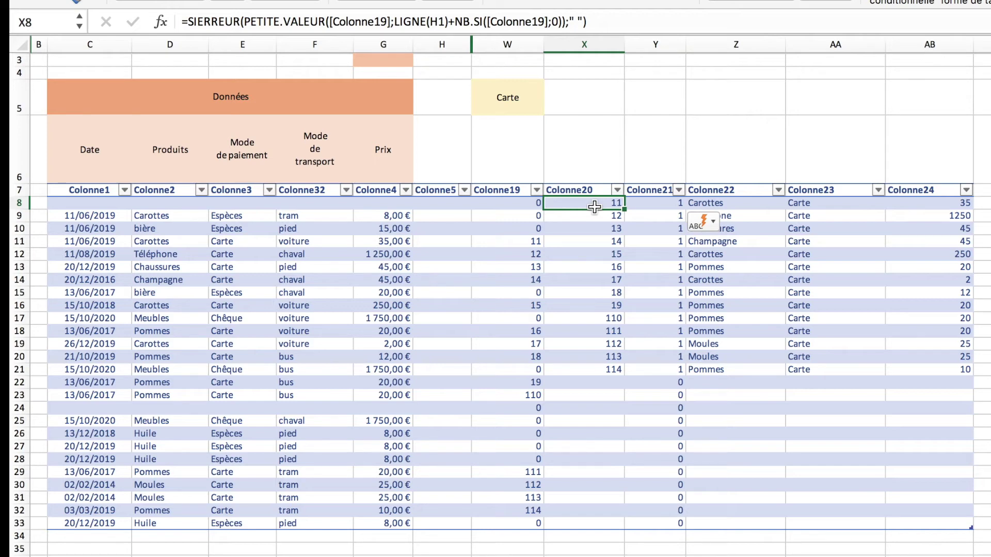
pyautogui.click(720, 395)
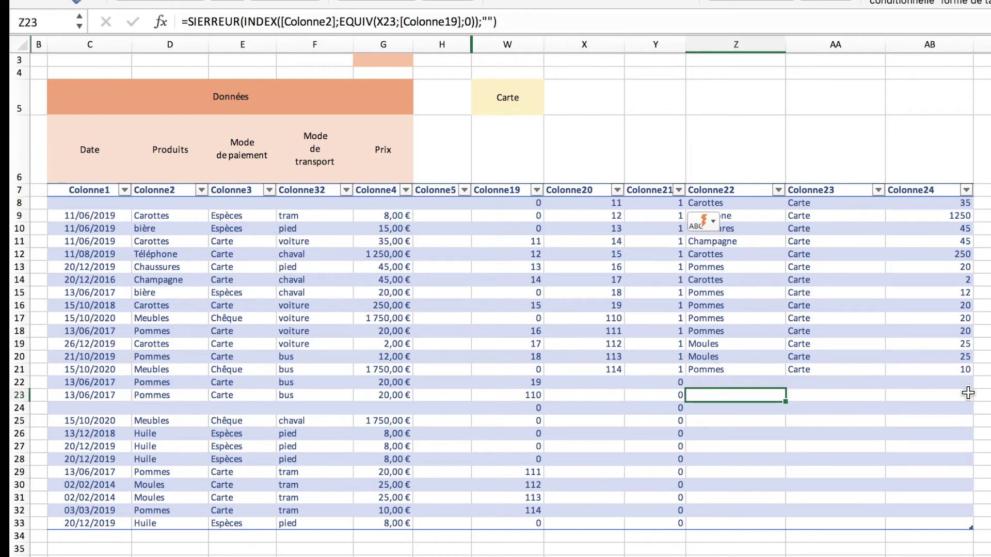
pyautogui.keyDown('shift'); pyautogui.click(965, 395); pyautogui.keyUp('shift')
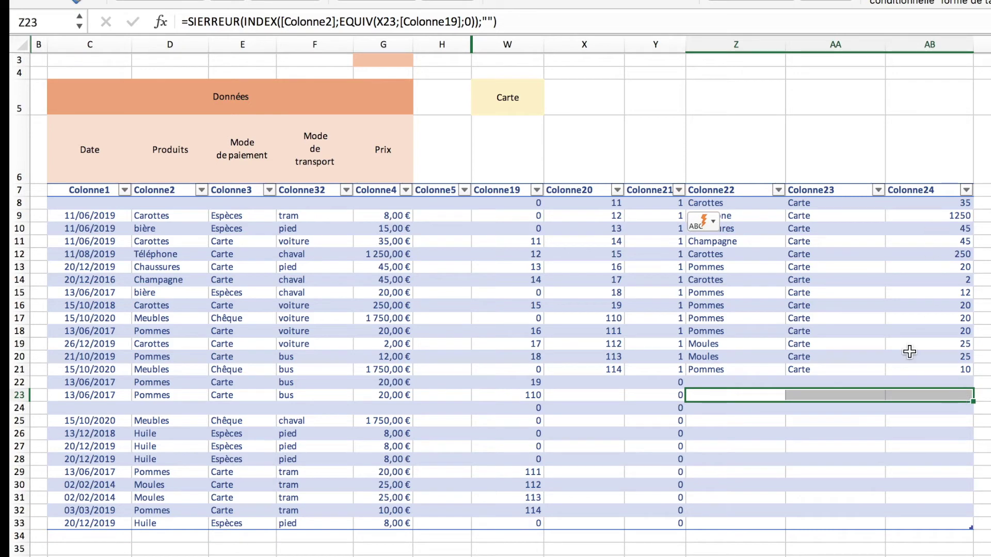
pyautogui.click(667, 207)
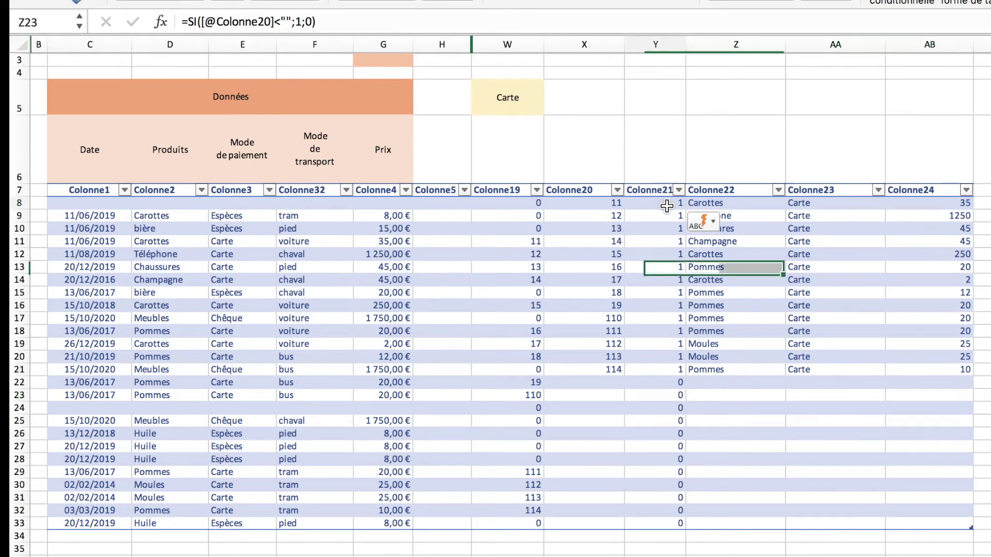
# Narrow column Y over Y8:Y33 to hide the flags, then check formulas in Z22, Z23, X21, X22 and Z8
pyautogui.keyDown('shift'); pyautogui.click(666, 524); pyautogui.keyUp('shift')
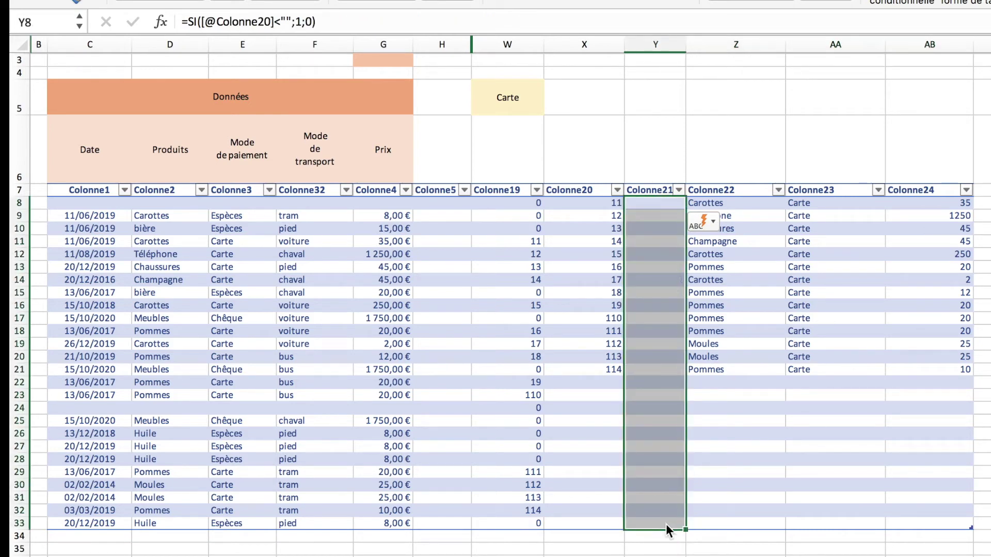
pyautogui.click(713, 395)
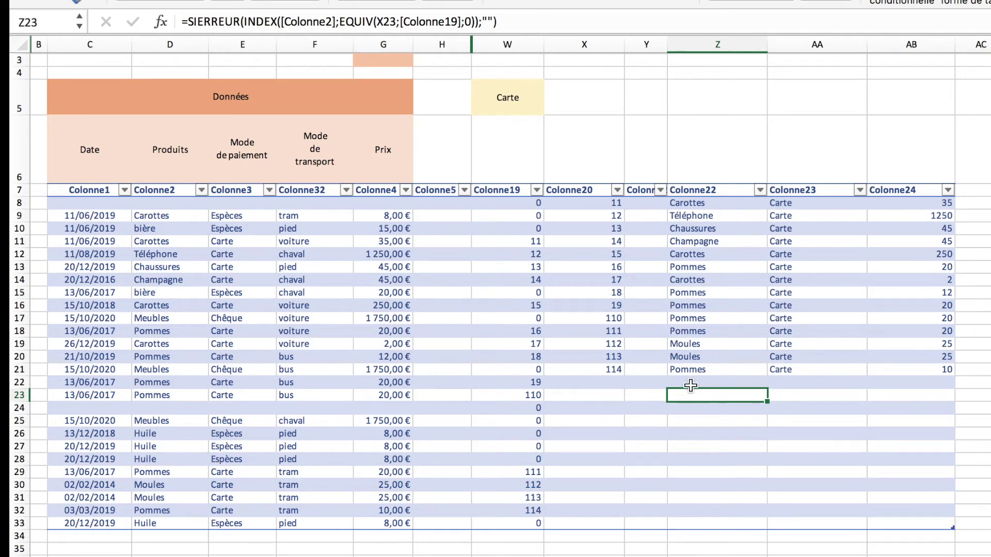
pyautogui.click(690, 384)
pyautogui.click(692, 395)
pyautogui.click(610, 370)
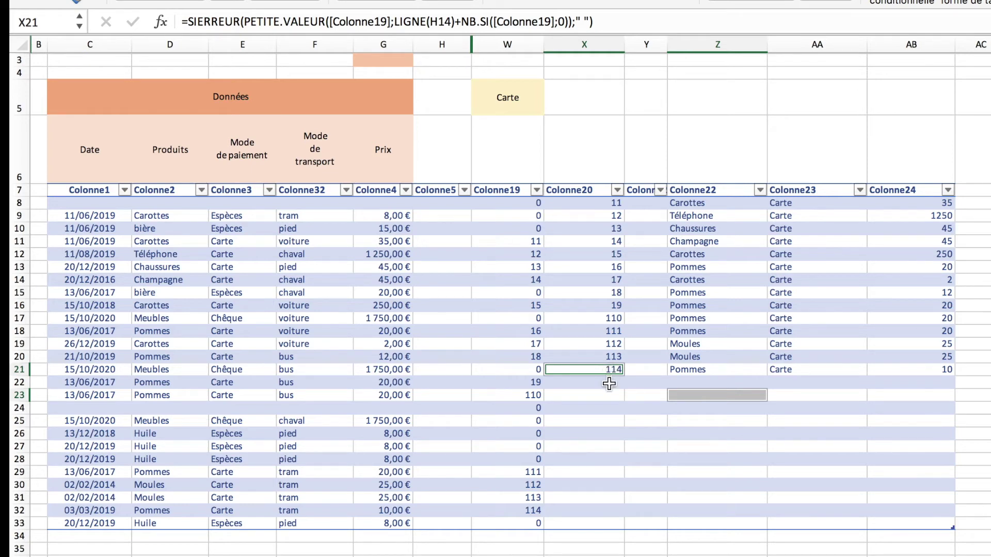
pyautogui.click(609, 384)
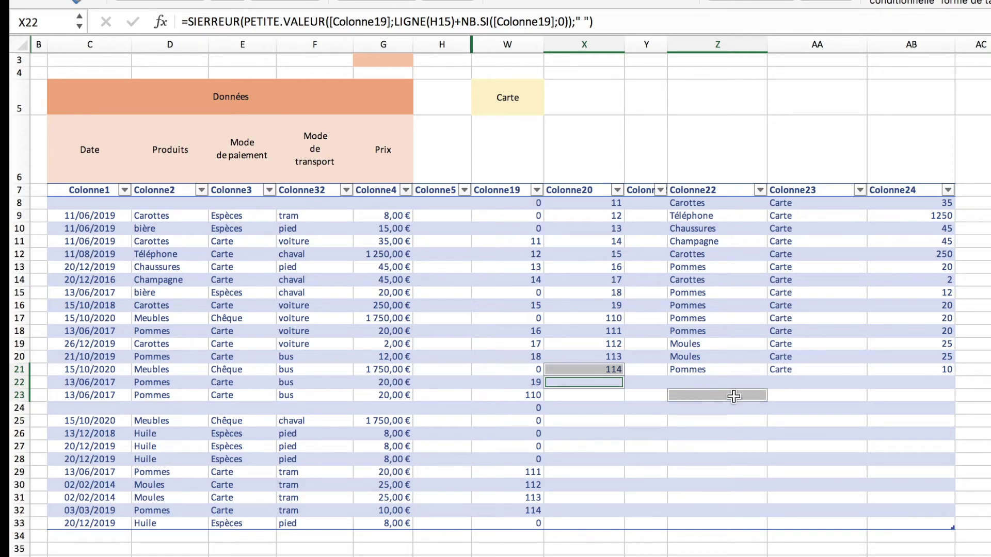
pyautogui.click(689, 204)
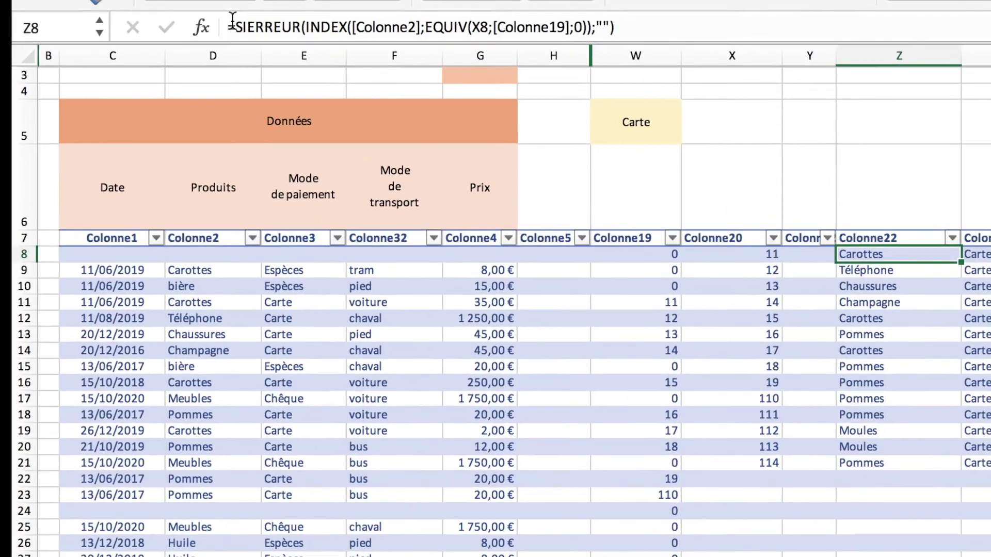
# Insert SI(ET( right after the = in Z8's formula, ahead of SIERREUR
pyautogui.click(202, 23)
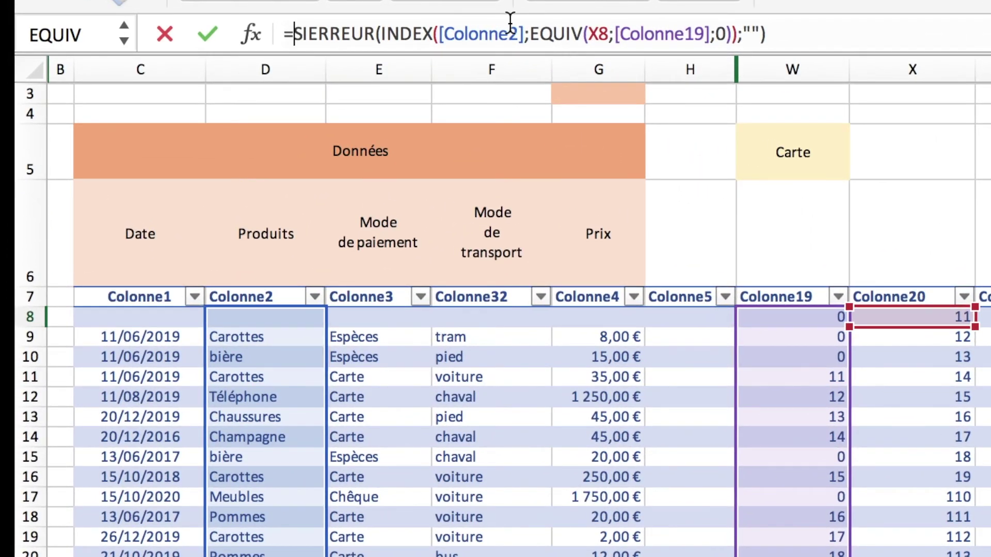
pyautogui.write('SI')
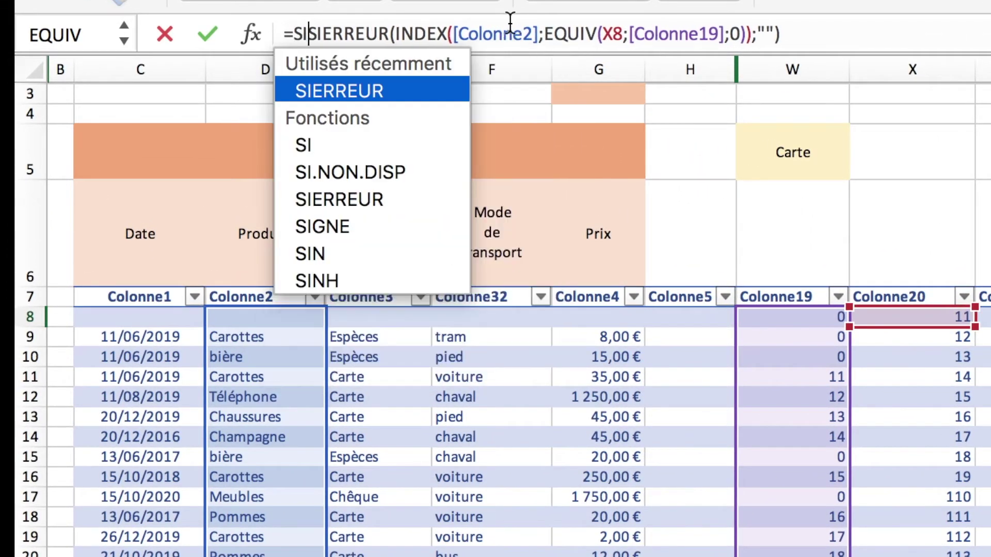
pyautogui.write('(')
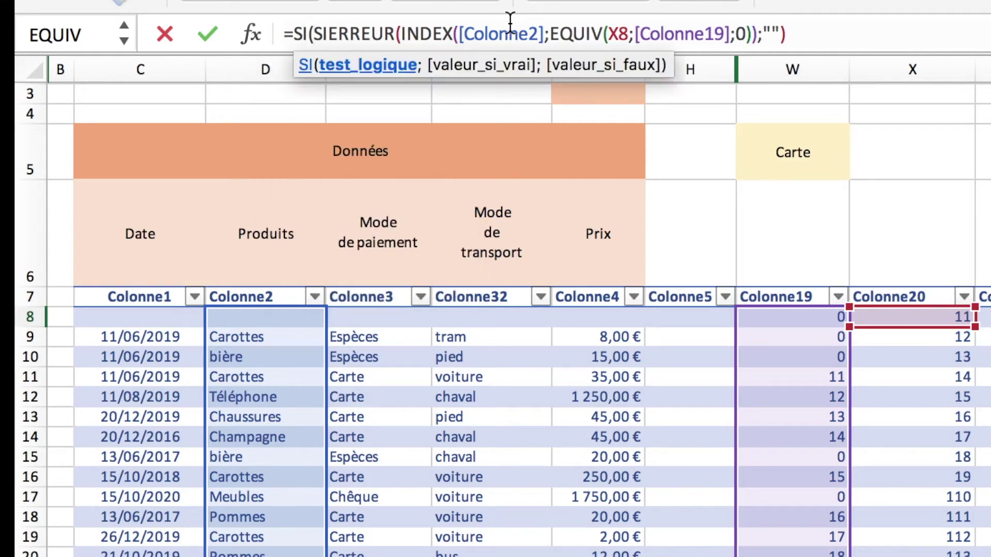
pyautogui.write('ET')
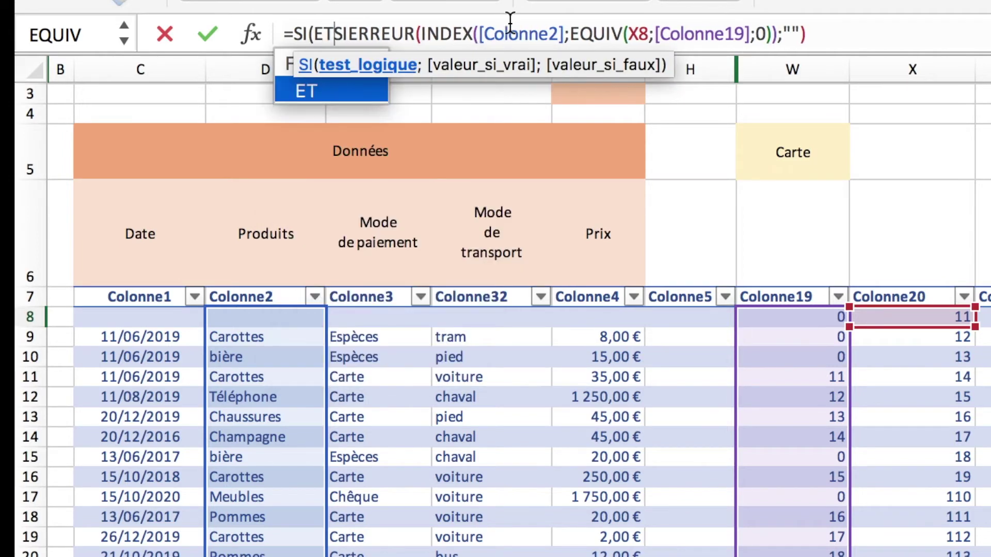
pyautogui.write('(')
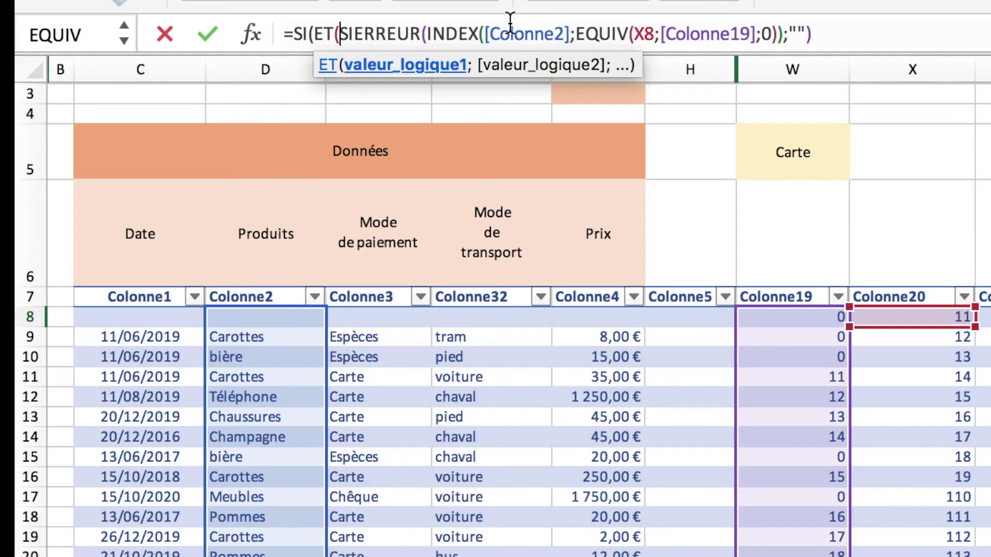
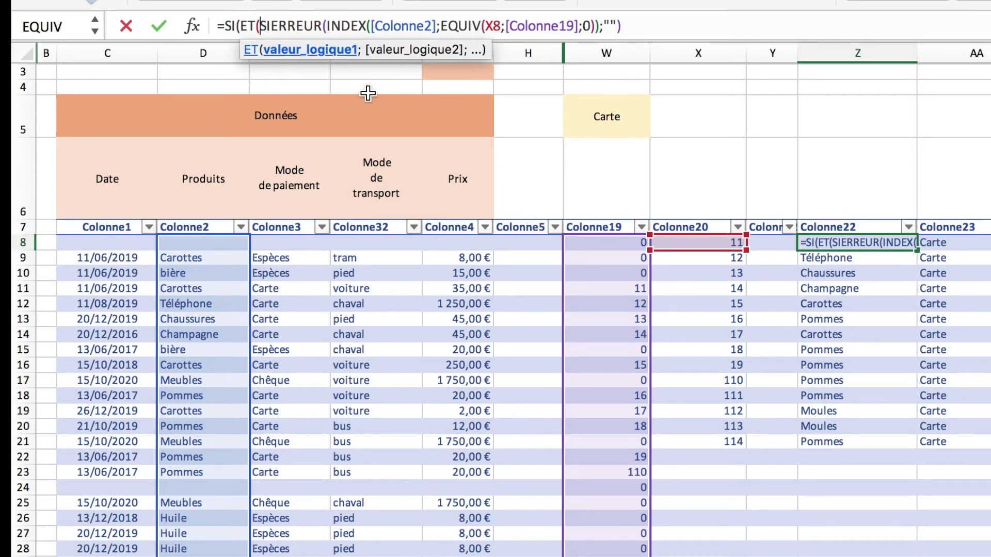
# Wrap Z8's lookup in SI(ET(X7=" ";X6<>"");"Total :";…) and add the closing parenthesis
pyautogui.write('X7')
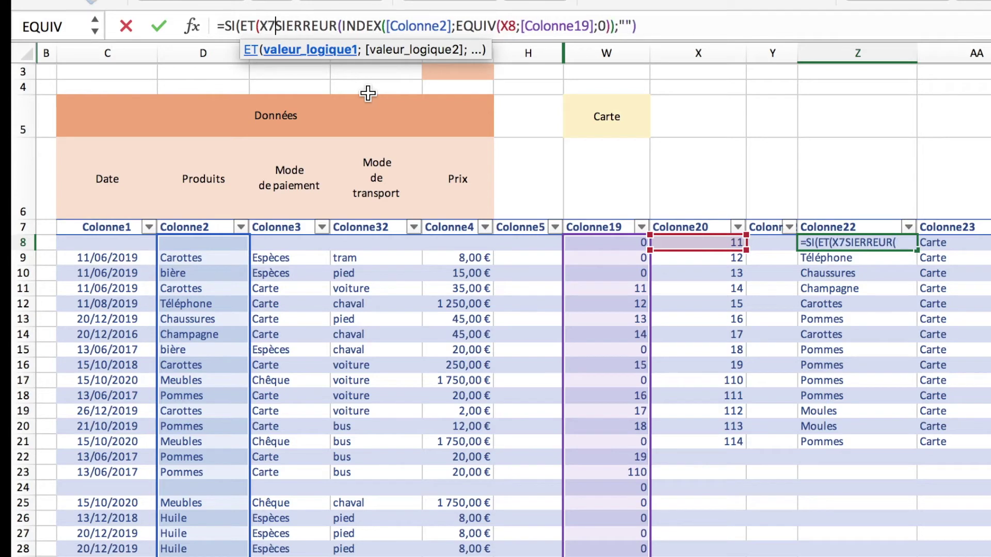
pyautogui.write('=')
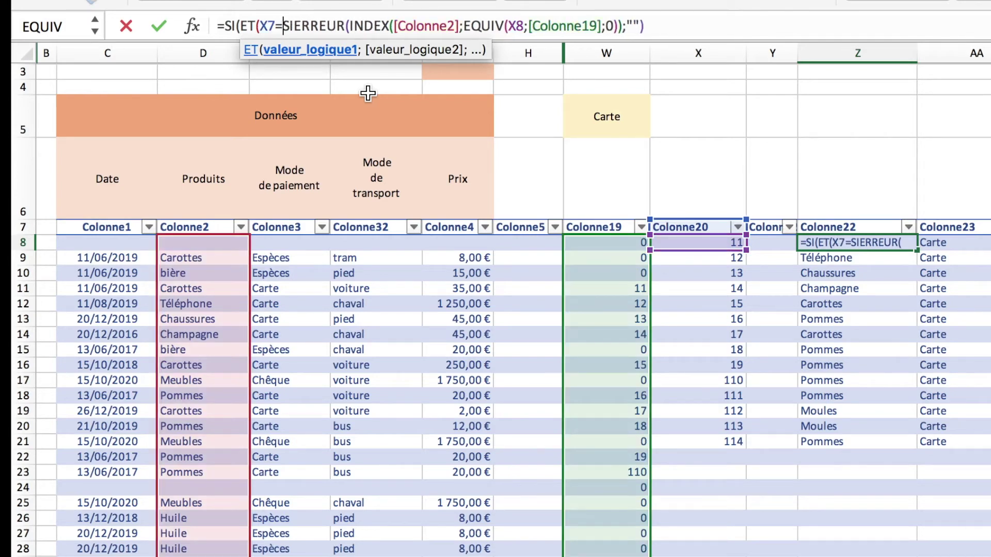
pyautogui.write('"')
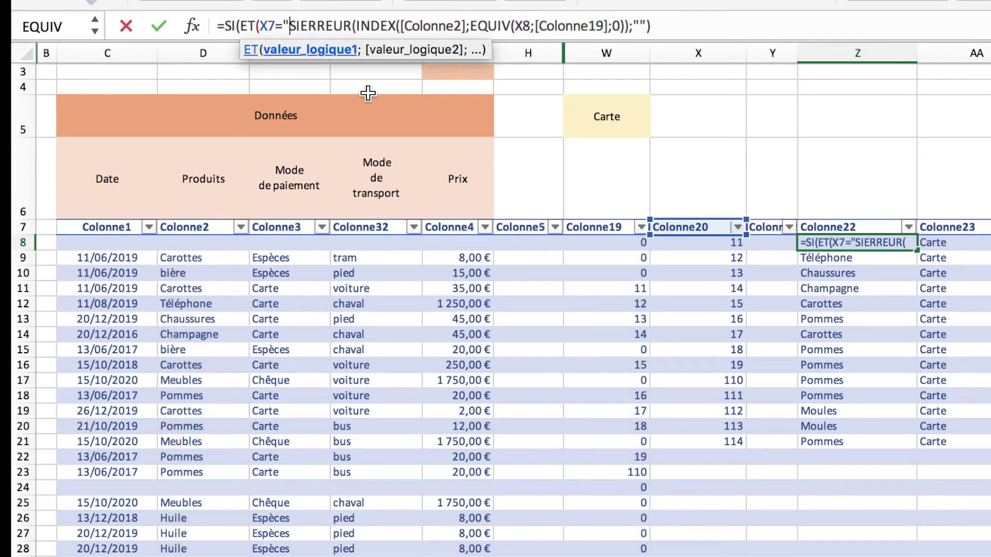
pyautogui.write(' "')
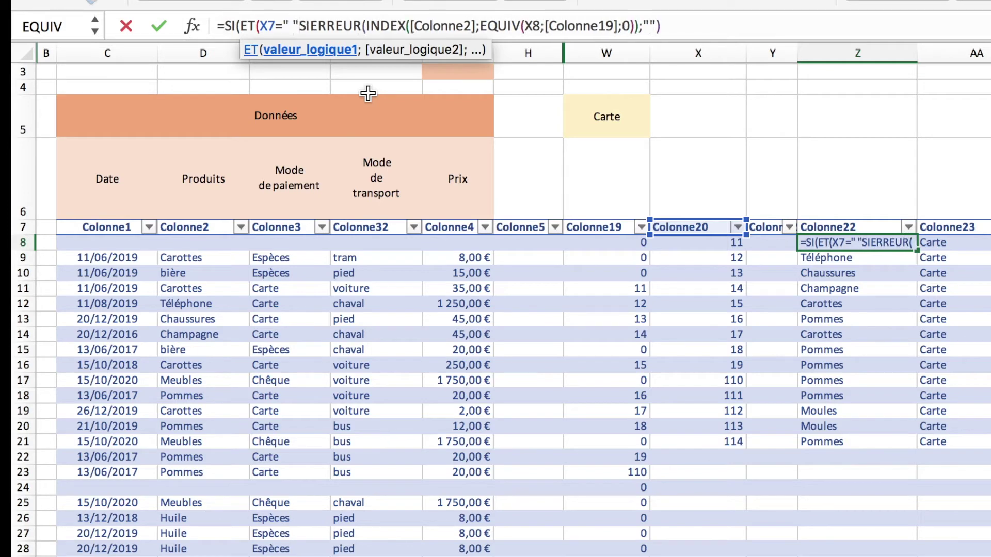
pyautogui.write(';')
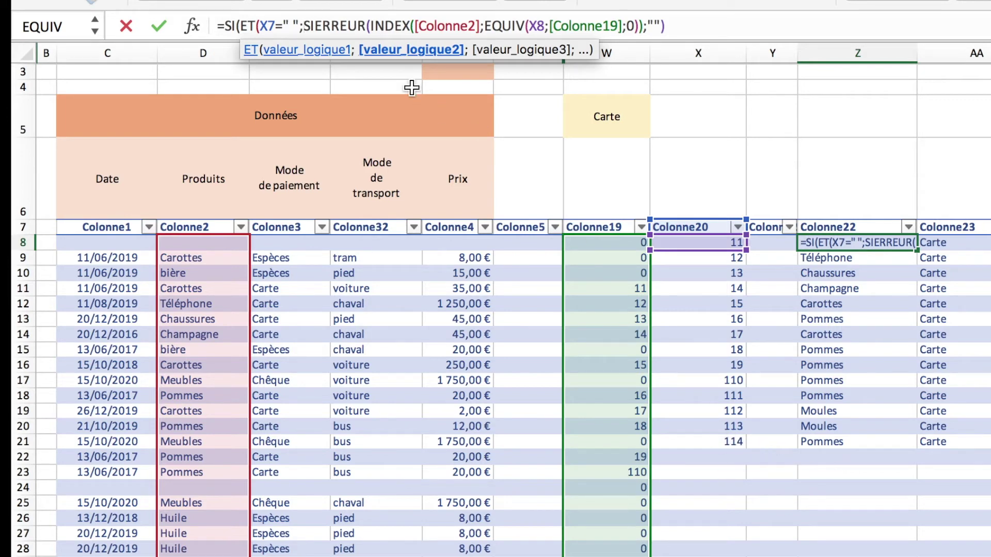
pyautogui.write('X')
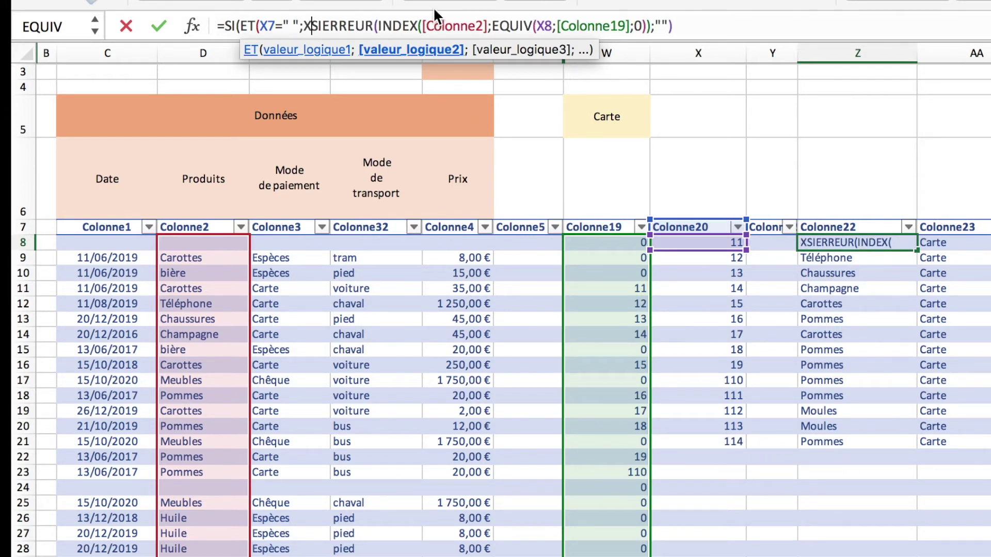
pyautogui.write('6')
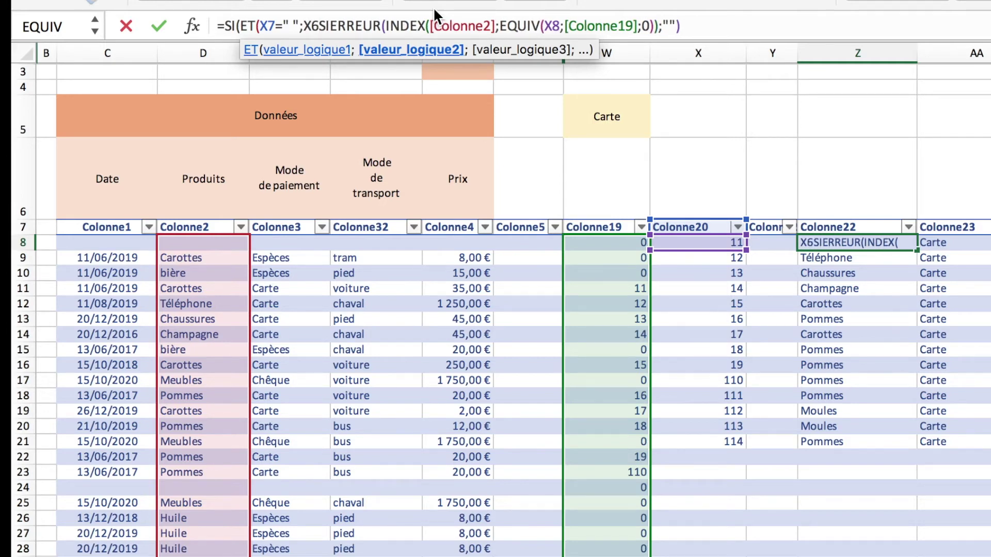
pyautogui.write('<')
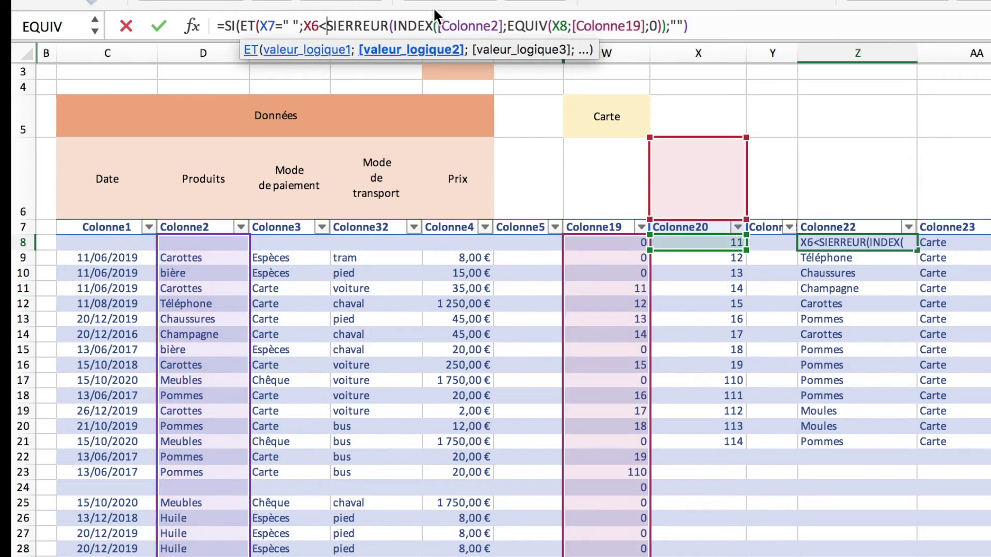
pyautogui.write('""')
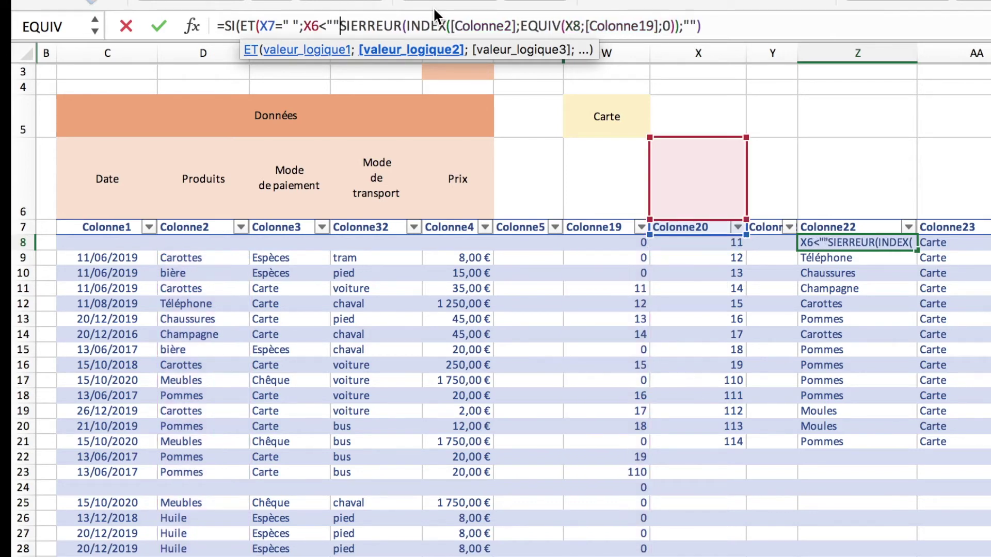
pyautogui.write(')')
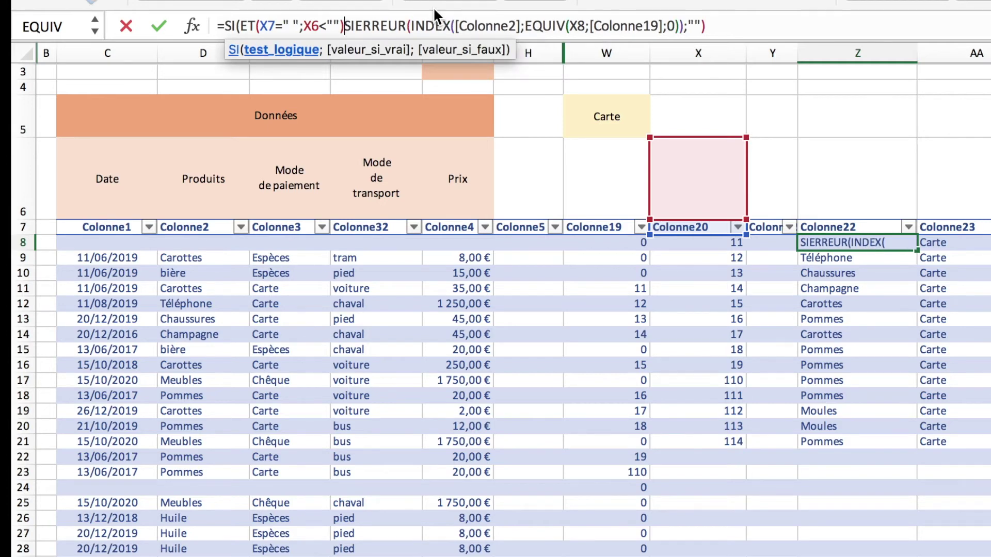
pyautogui.write(';')
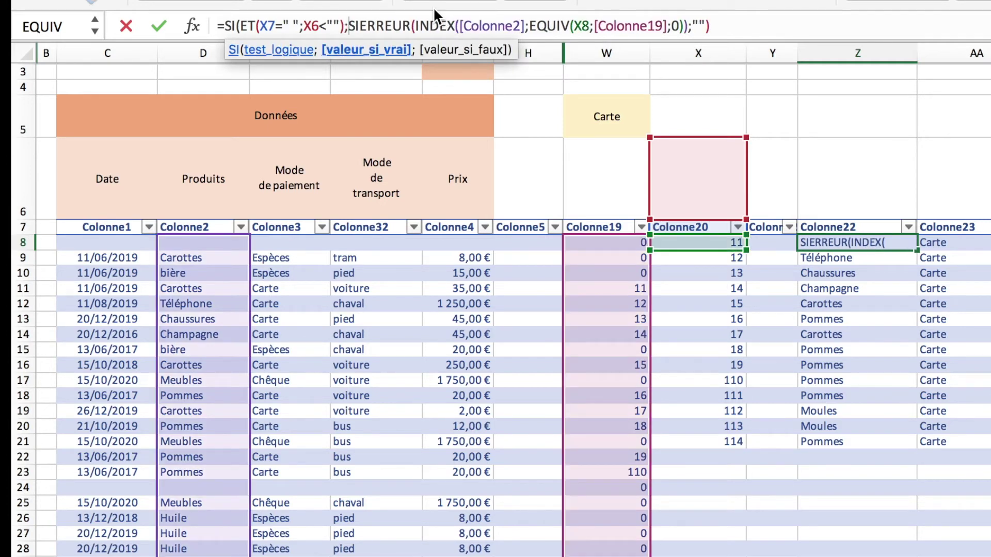
pyautogui.write('"Tot')
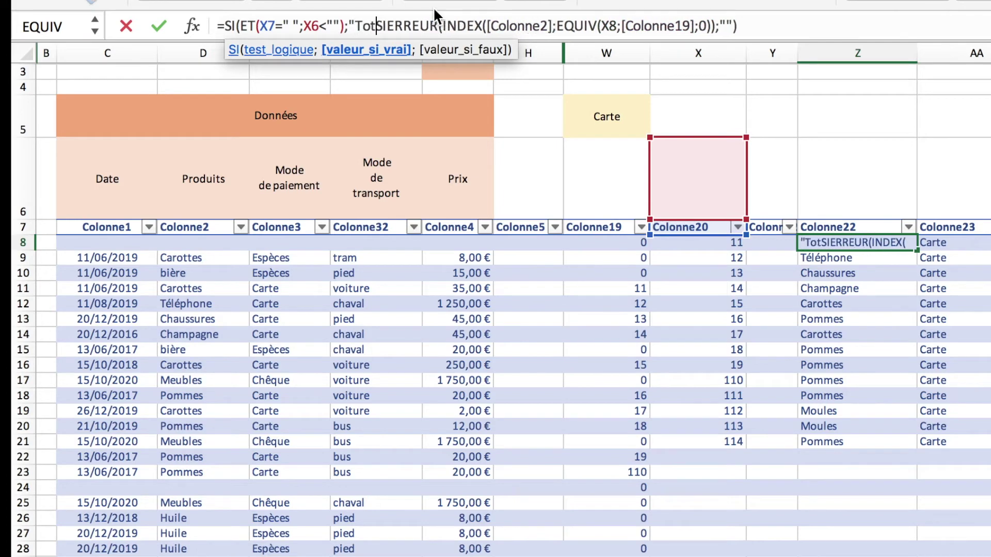
pyautogui.write('al :')
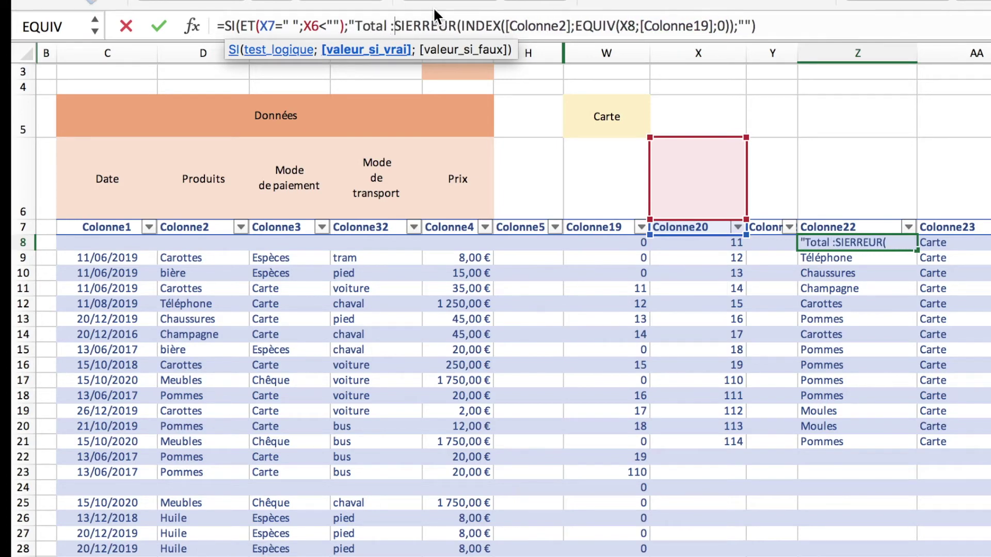
pyautogui.write('"')
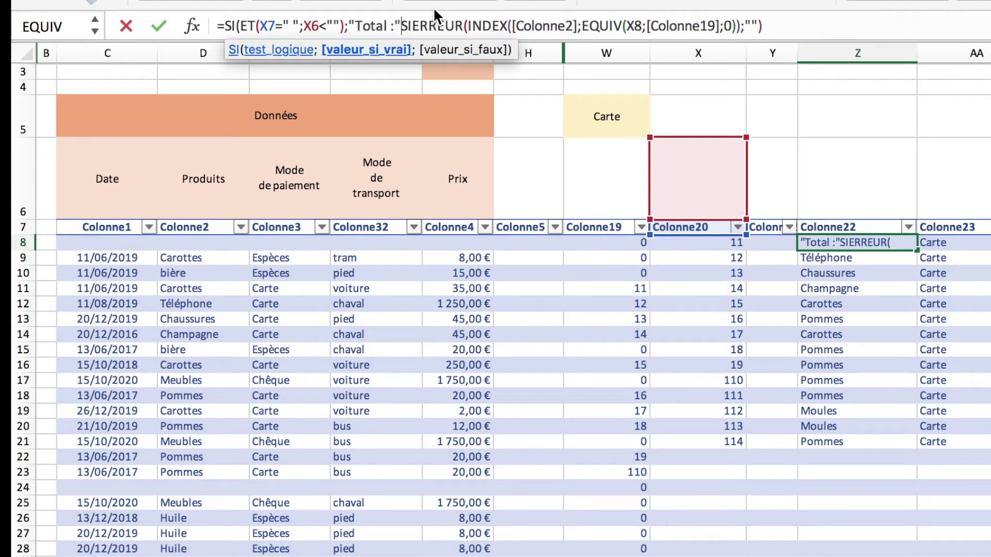
pyautogui.write(';')
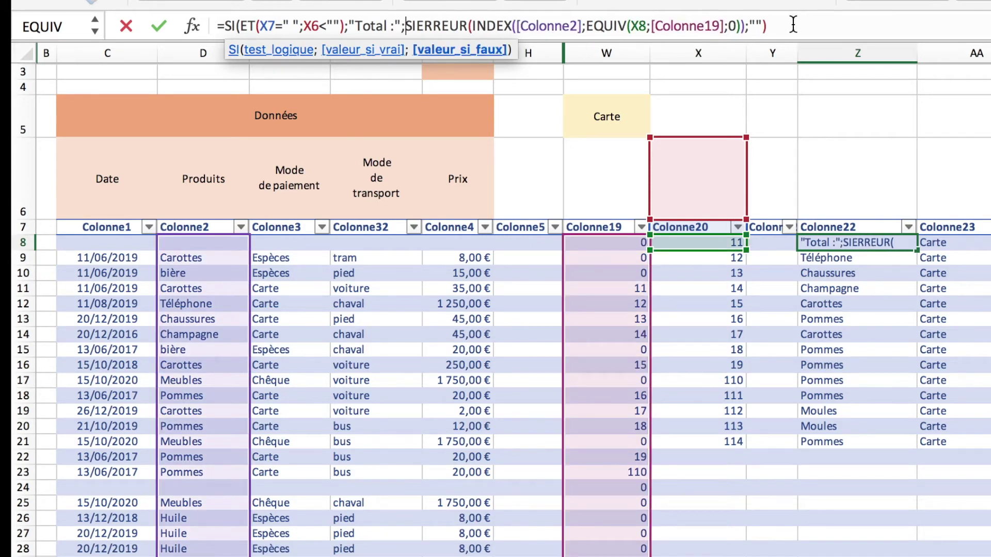
pyautogui.click(792, 26)
pyautogui.write(')')
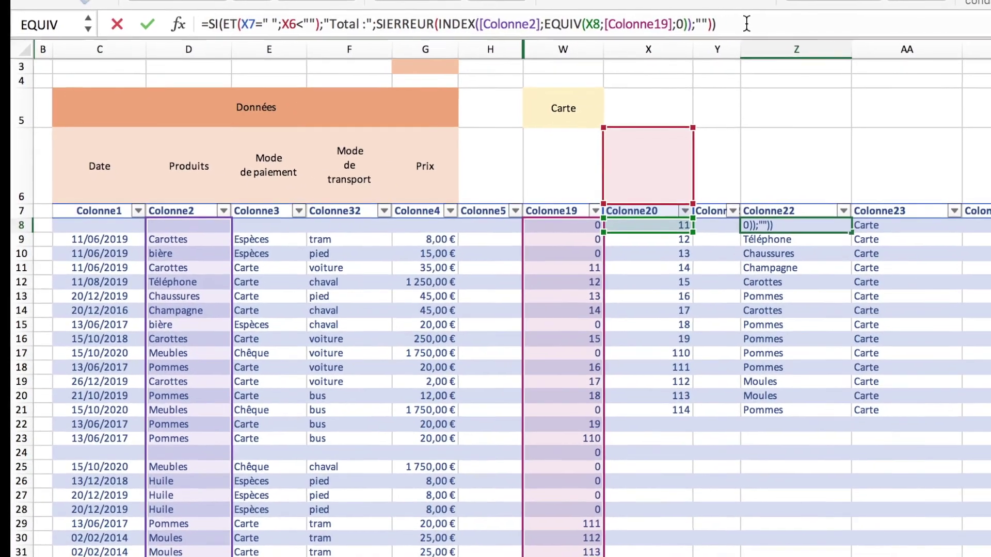
# Commit the Z8 formula, confirm Z23 shows 'Total :', and inspect the AA23 and AA8 formulas
pyautogui.press('Return')
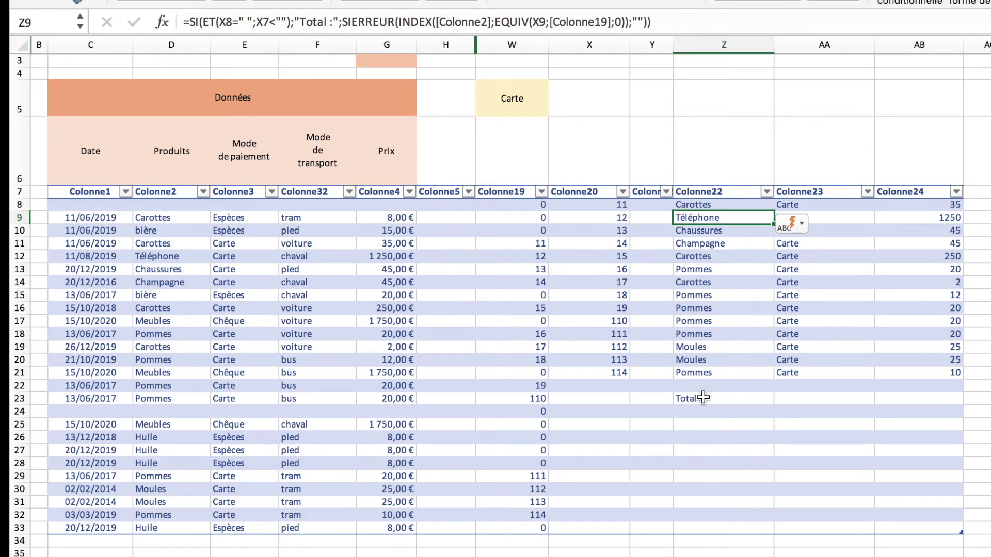
pyautogui.click(731, 398)
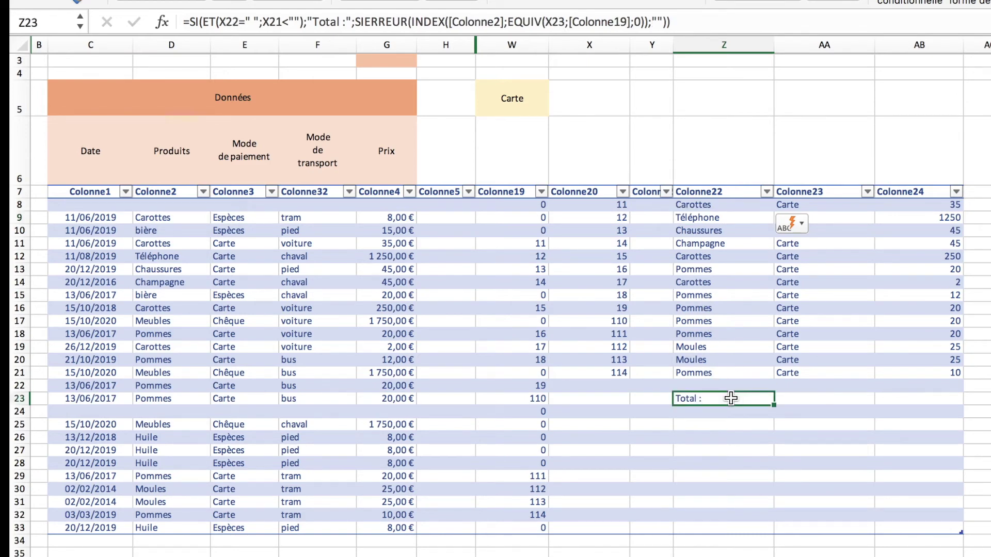
pyautogui.press('Down')
pyautogui.press('Down')
pyautogui.press('Down')
pyautogui.press('Down')
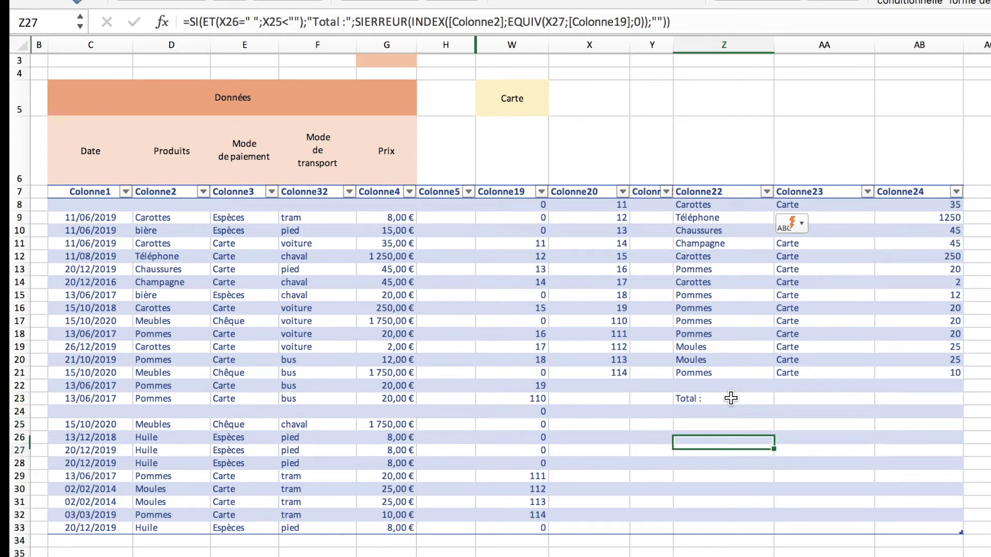
pyautogui.press('Down')
pyautogui.press('Down')
pyautogui.press('Down')
pyautogui.press('Down')
pyautogui.press('Down')
pyautogui.press('Down')
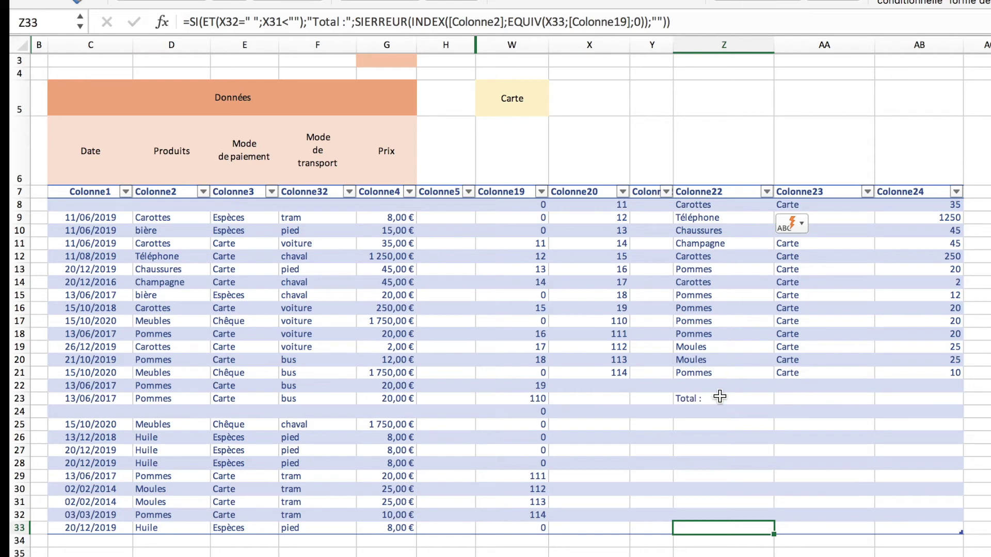
pyautogui.click(808, 399)
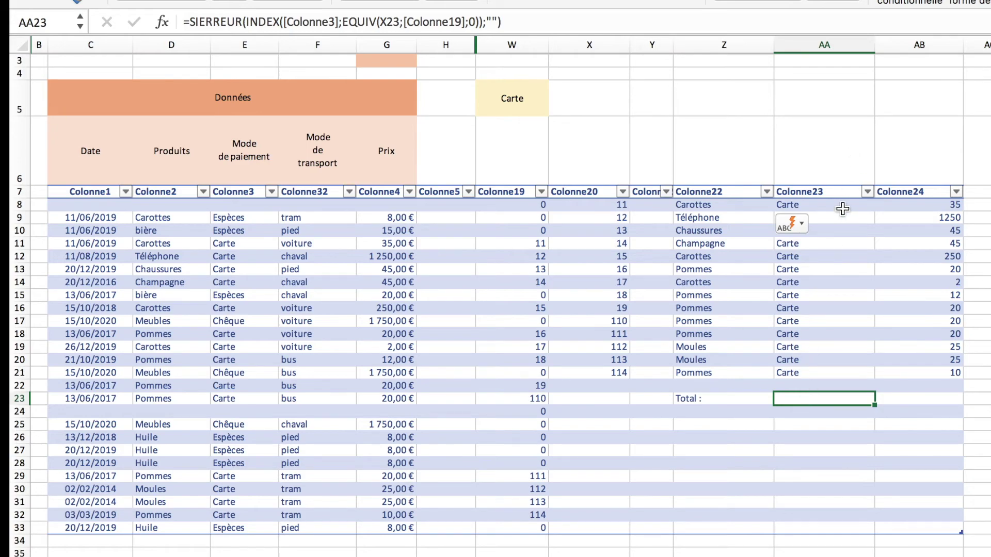
pyautogui.click(843, 209)
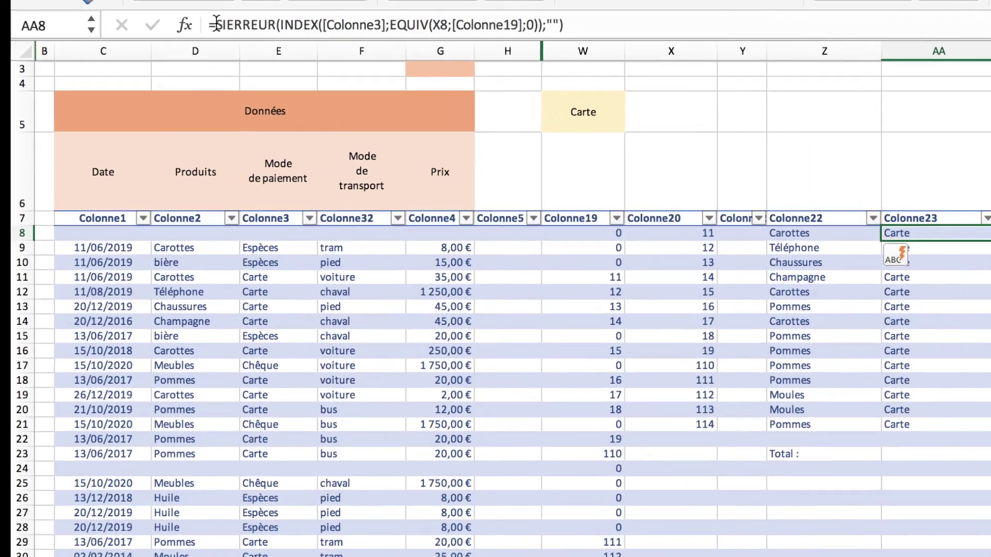
# Rewrite AA8 as =SI(Z8="Total :";$W$5;SIERREUR(INDEX([Colonne3];EQUIV(X8;[Colonne19];0));""))
pyautogui.click(239, 17)
pyautogui.moveTo(290, 19); pyautogui.dragTo(645, 27)
pyautogui.press('BackSpace')
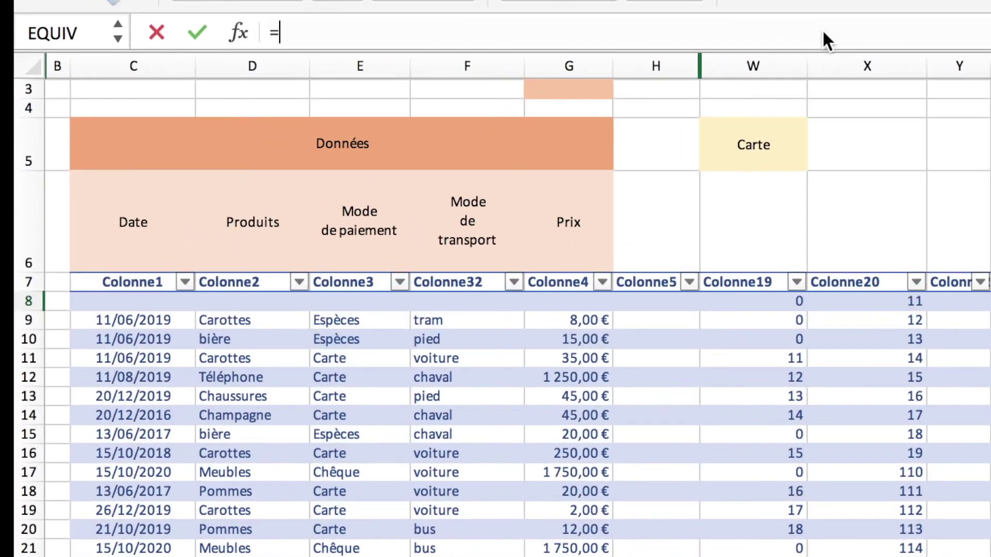
pyautogui.write('SI(')
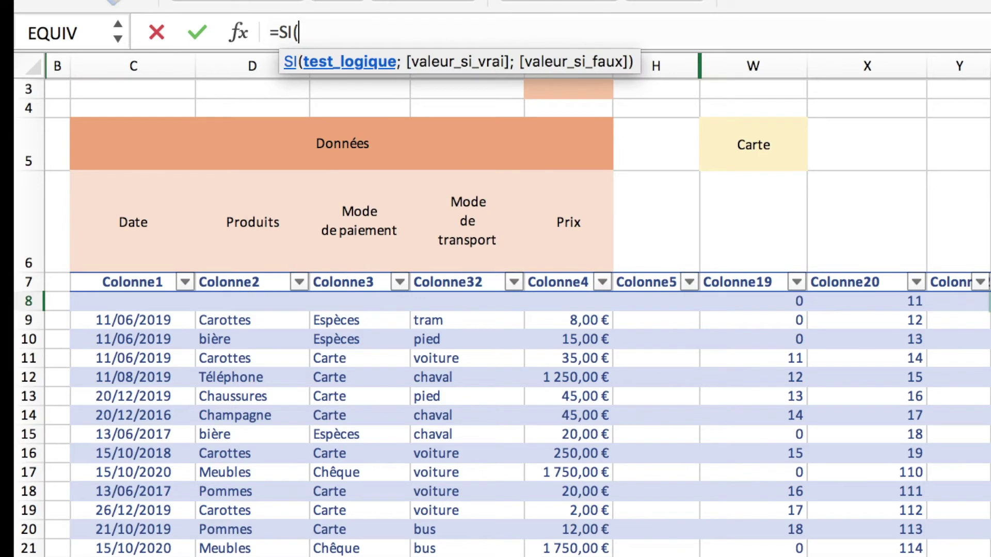
pyautogui.write('Z')
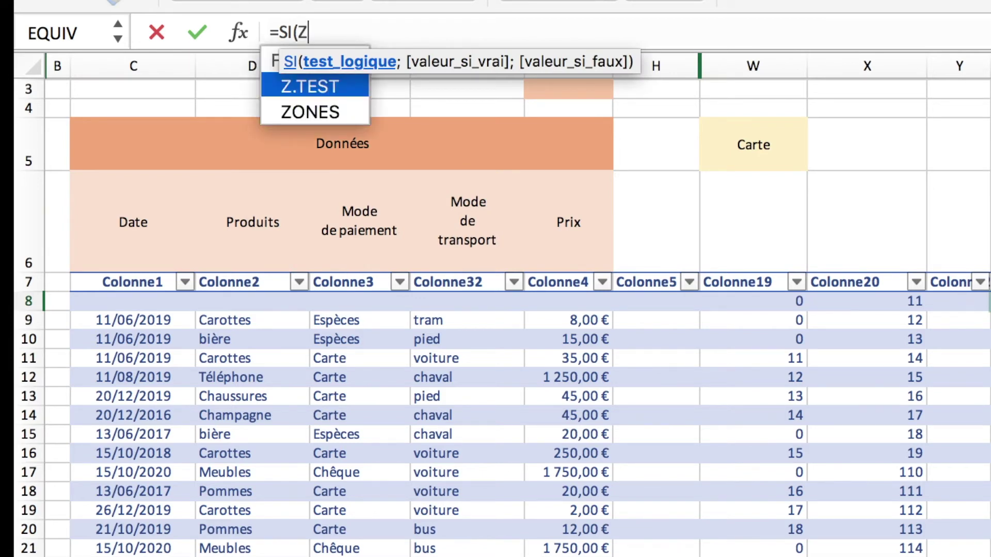
pyautogui.write('8=')
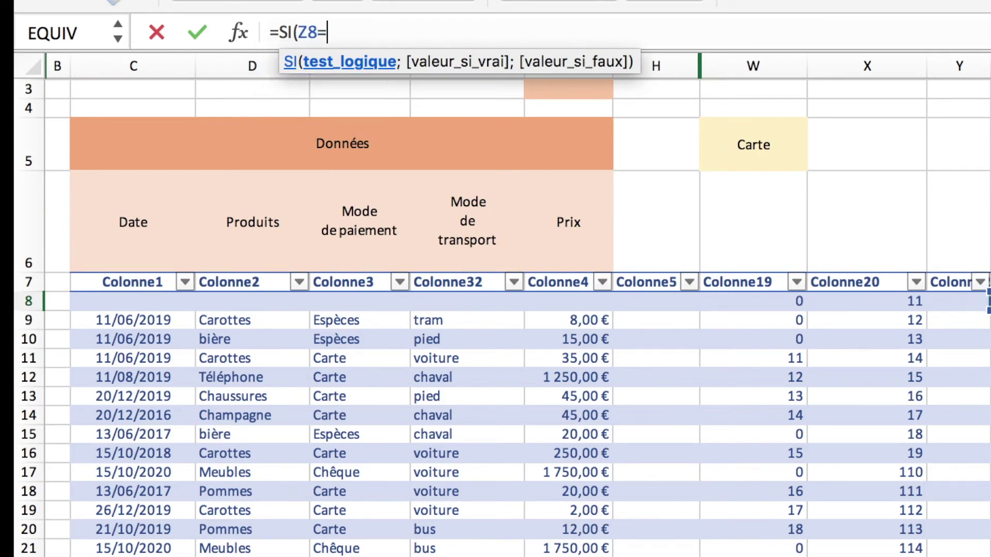
pyautogui.write("'")
pyautogui.press('BackSpace')
pyautogui.write('"')
pyautogui.write('Tota')
pyautogui.write('l ')
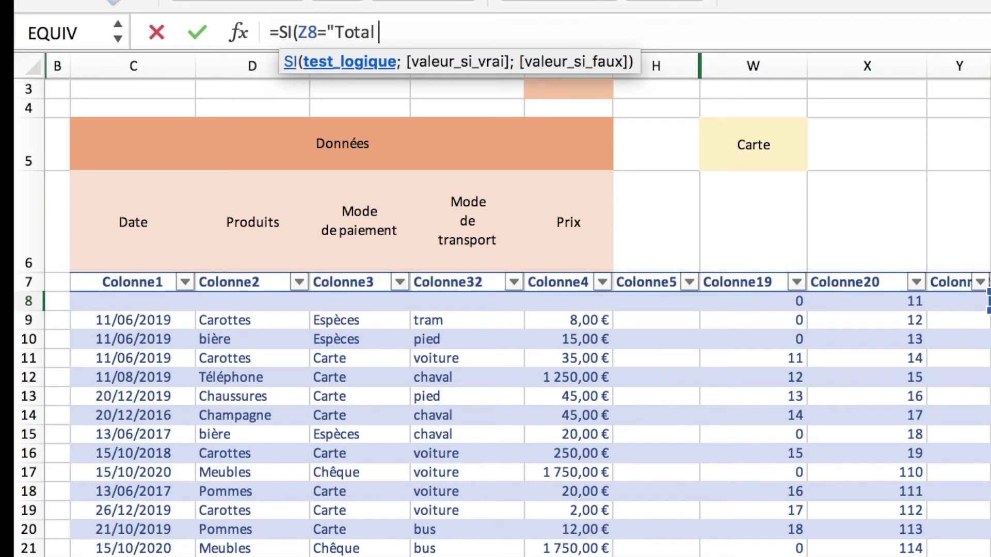
pyautogui.write(':')
pyautogui.write('";')
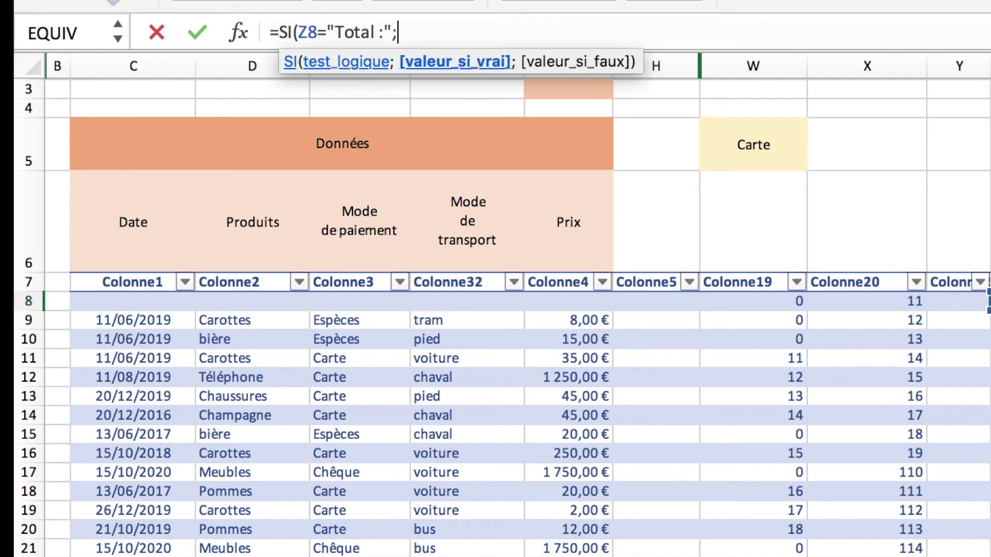
pyautogui.write('"')
pyautogui.press('BackSpace')
pyautogui.click(773, 145)
pyautogui.press('F4')
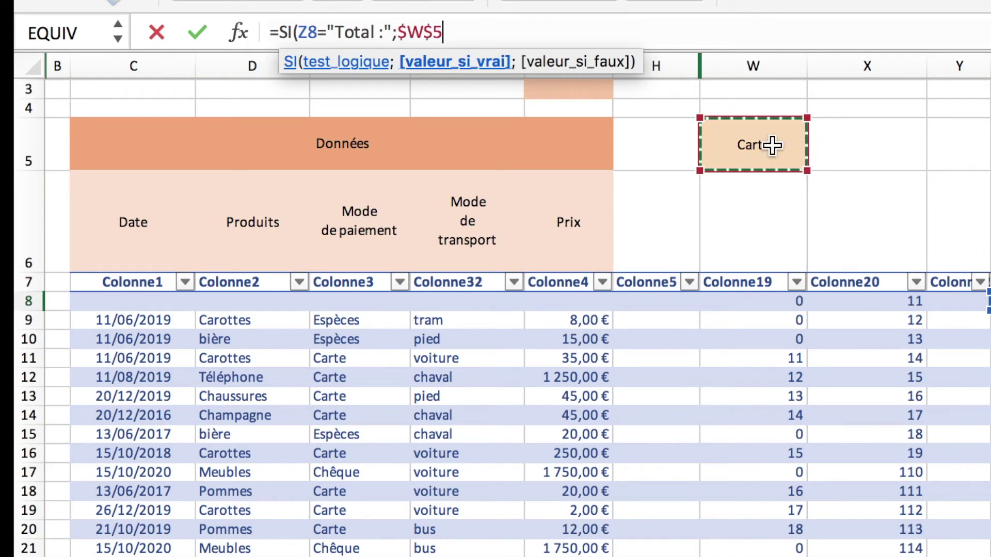
pyautogui.write(';')
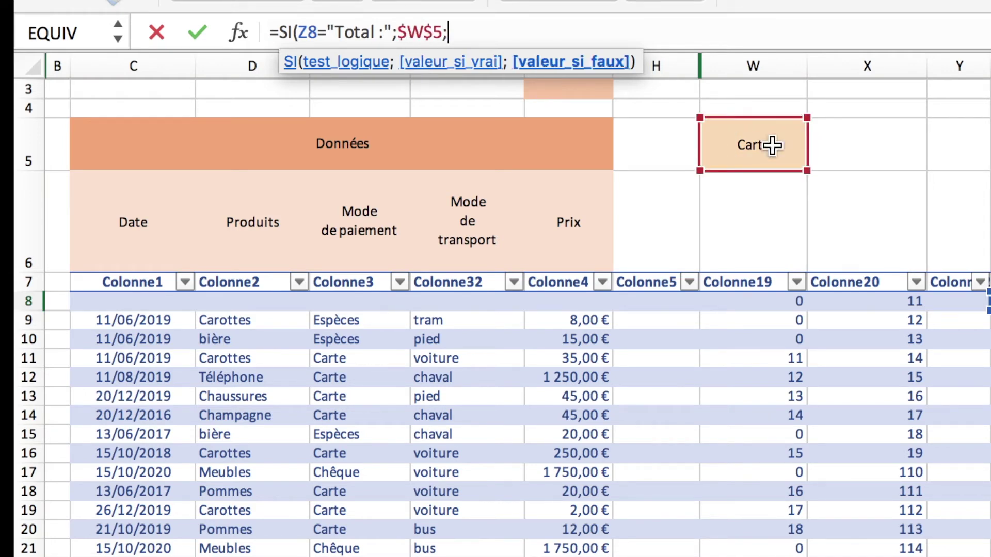
pyautogui.write('SIERREUR(INDEX([Colonne3];EQUIV(X8;[Colonne19];0));"")')
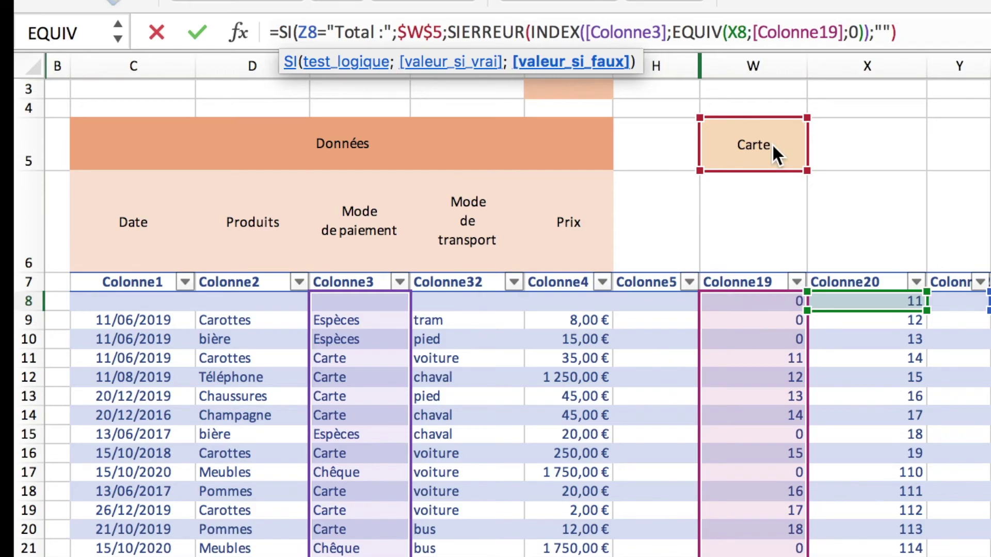
pyautogui.write(')')
pyautogui.press('Return')
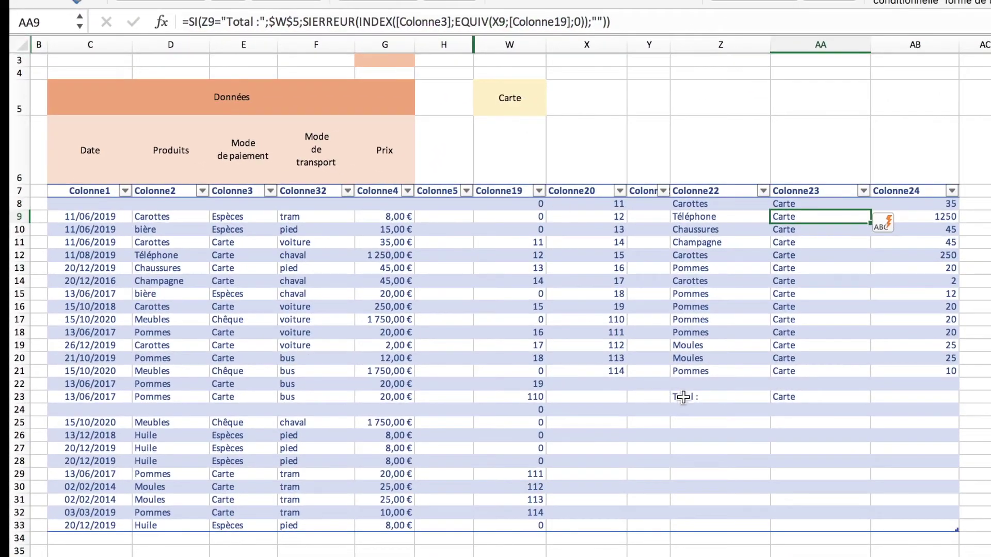
pyautogui.click(948, 211)
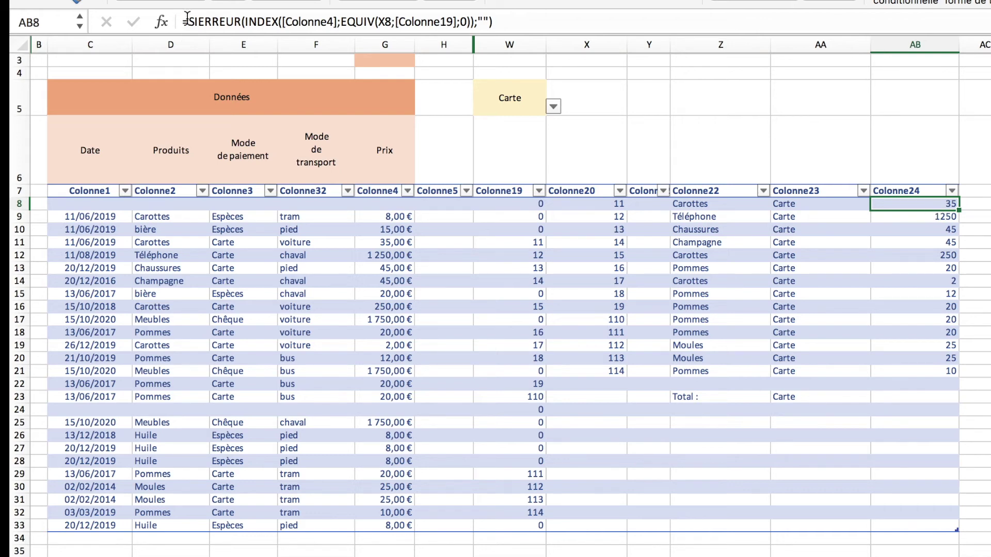
# Replace AB8's formula with the beginning =SI(Z8="Total :";SOMME($AB$8: using an absolute AB8
pyautogui.moveTo(184, 22); pyautogui.dragTo(530, 47)
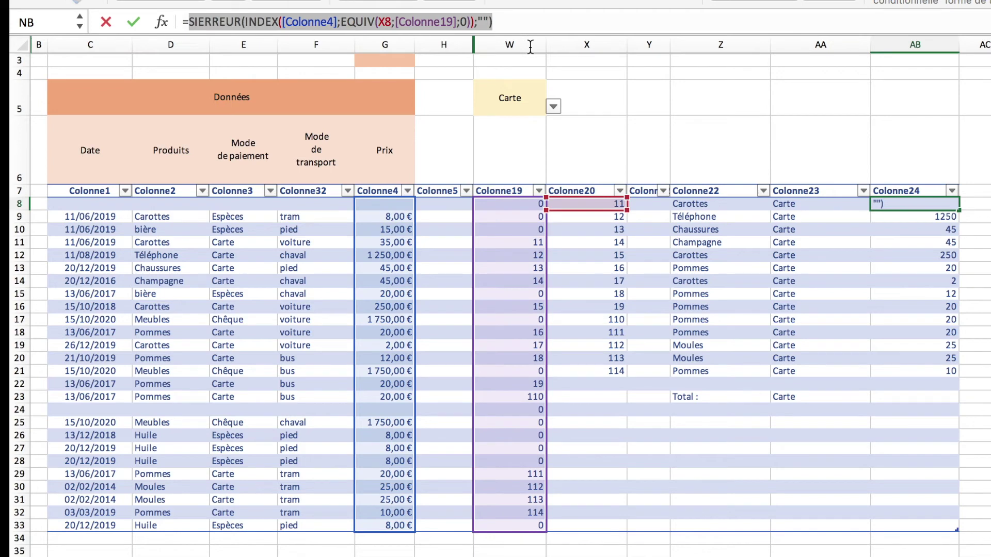
pyautogui.press('BackSpace')
pyautogui.write('S')
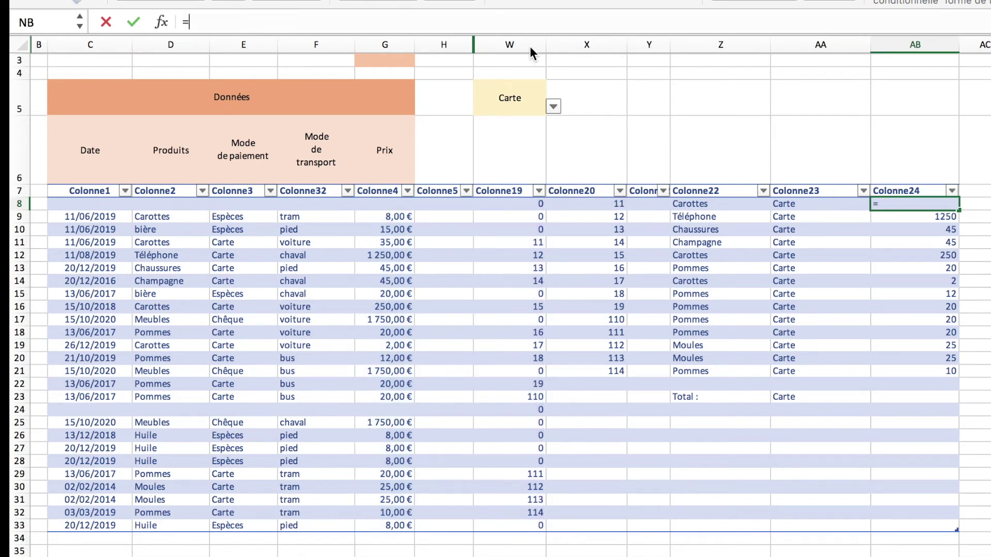
pyautogui.write('I(')
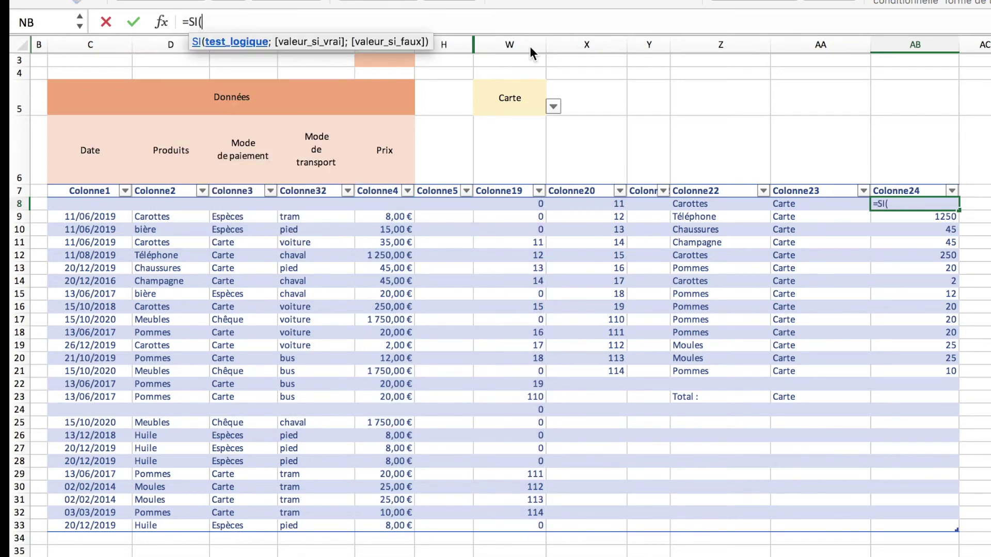
pyautogui.moveTo(763, 217); pyautogui.dragTo(735, 198)
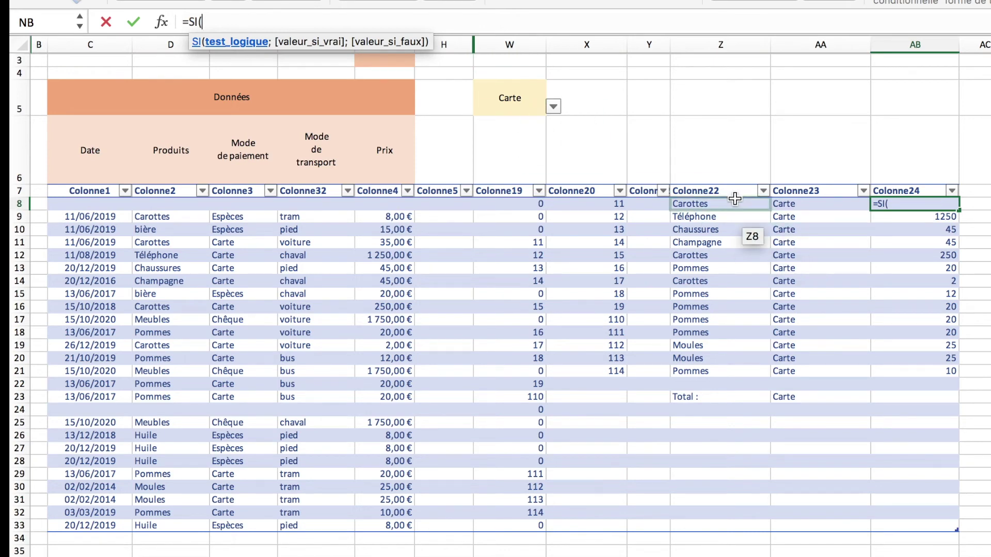
pyautogui.write('Z')
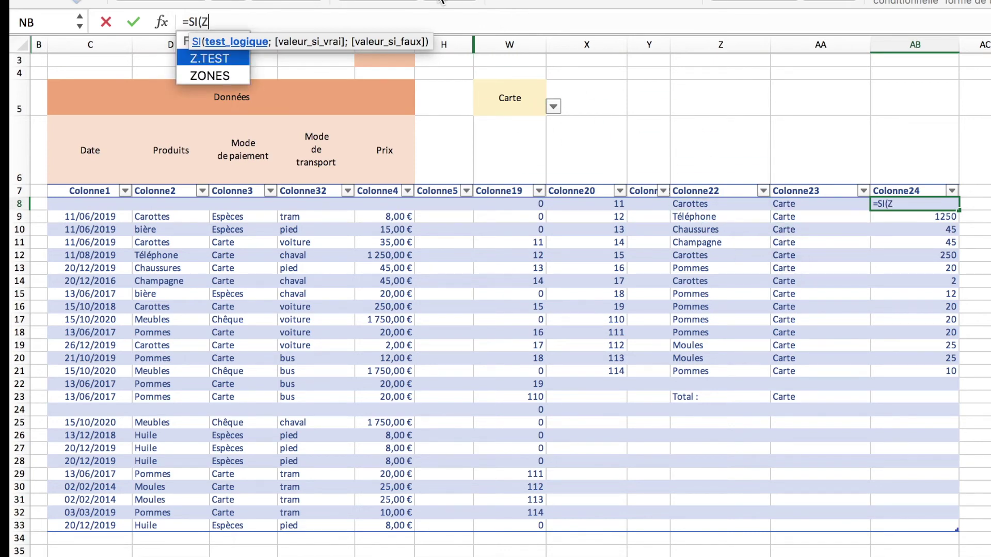
pyautogui.write('8')
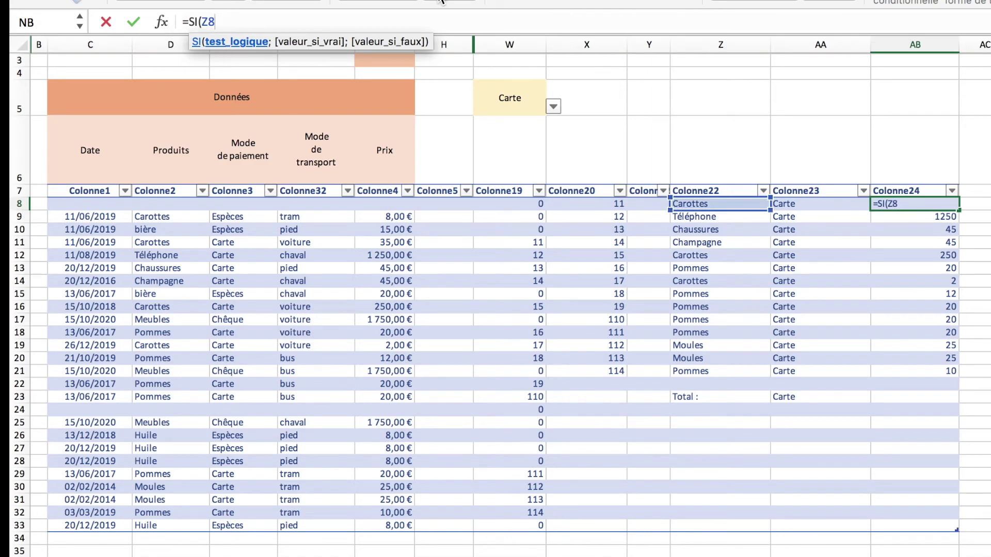
pyautogui.write('="')
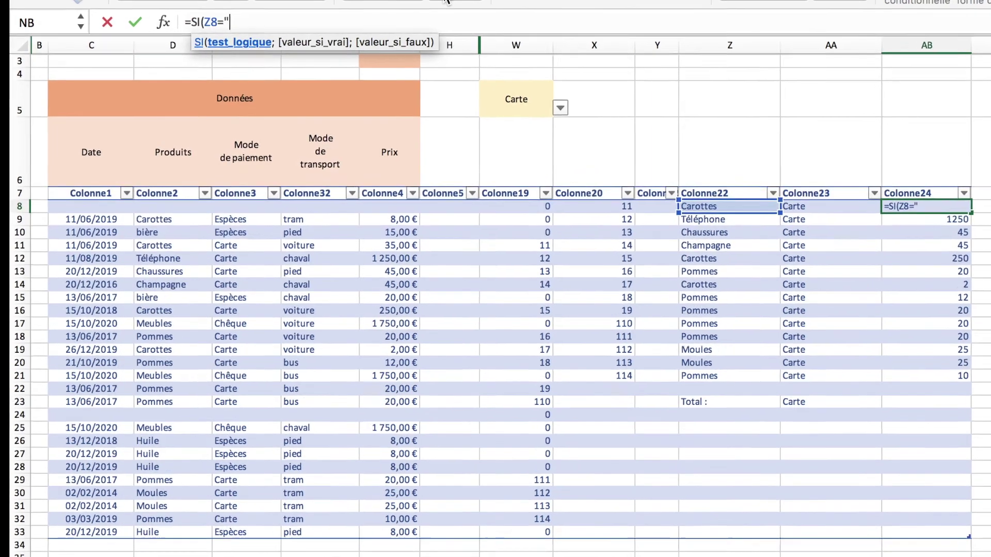
pyautogui.write('Total')
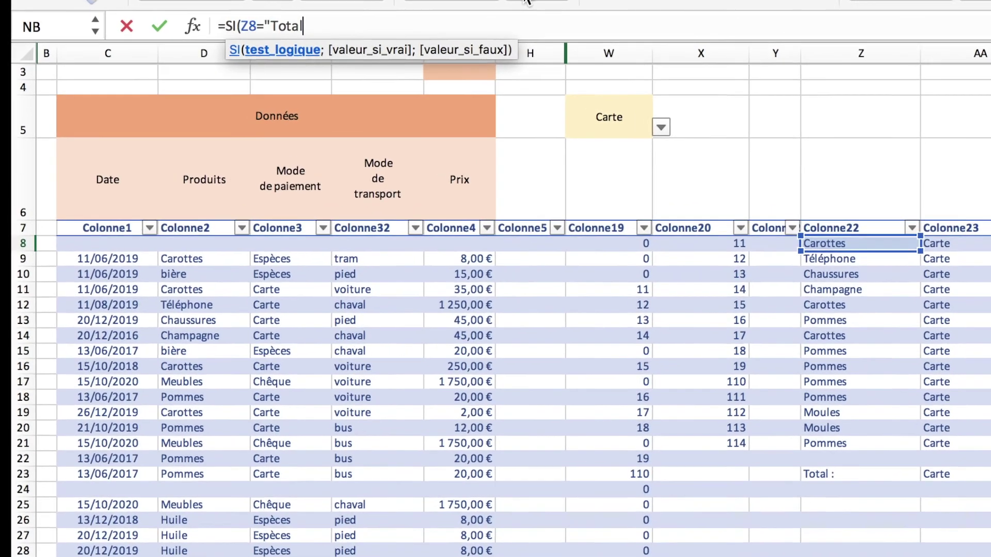
pyautogui.write(' :')
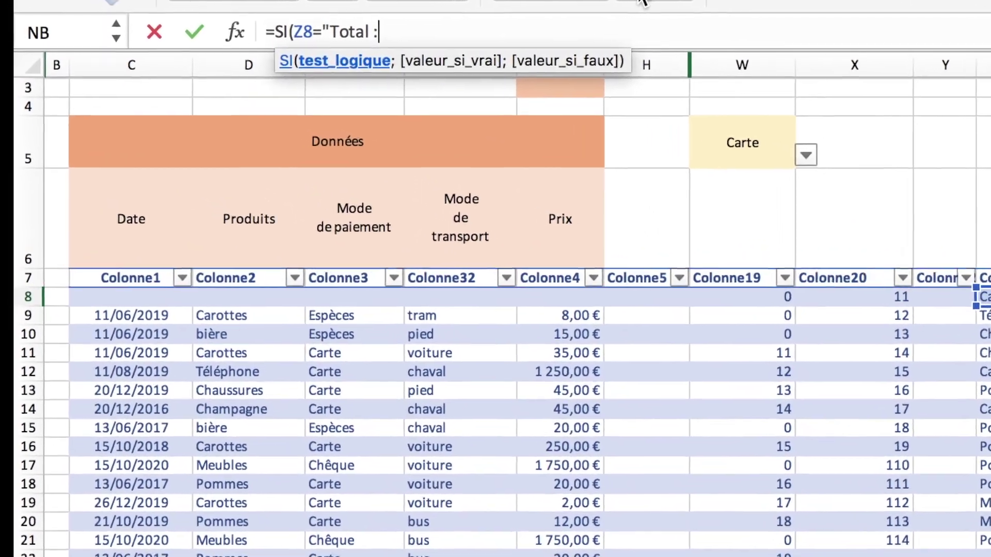
pyautogui.write('";')
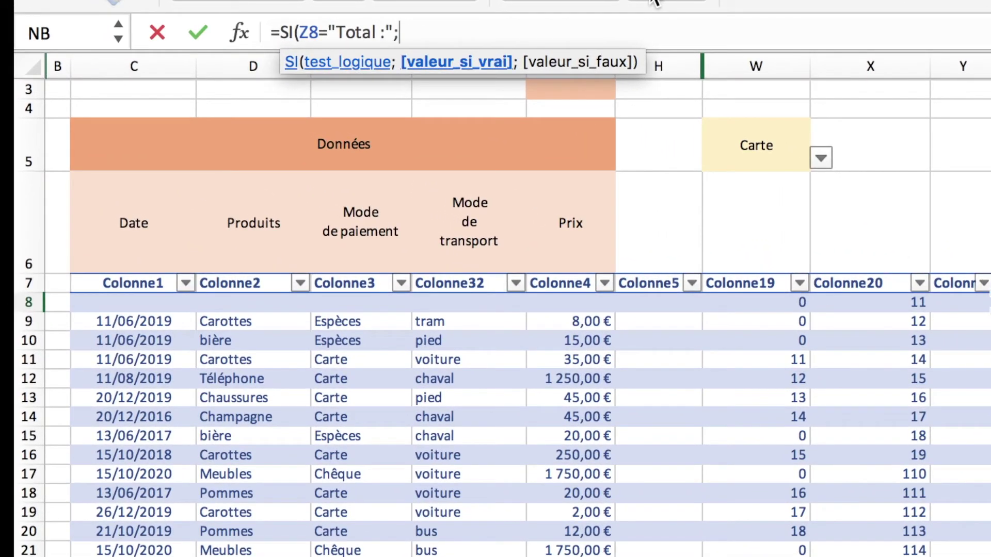
pyautogui.write('s')
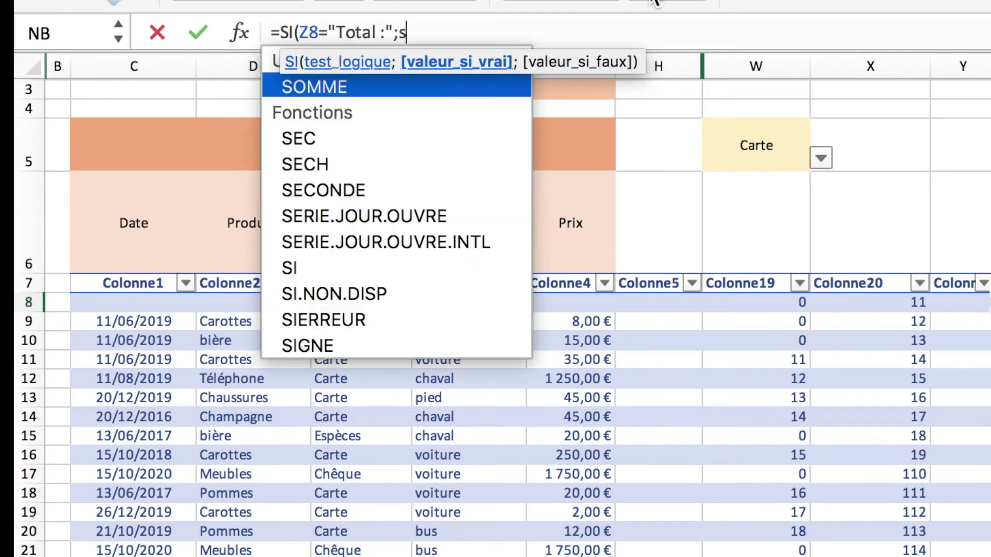
pyautogui.write('o')
pyautogui.doubleClick(355, 91)
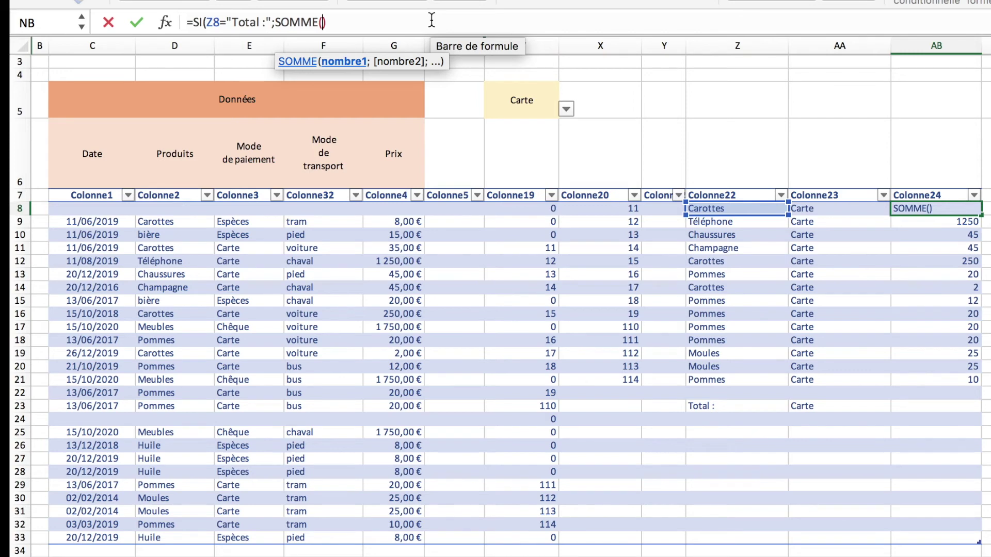
pyautogui.write('AB')
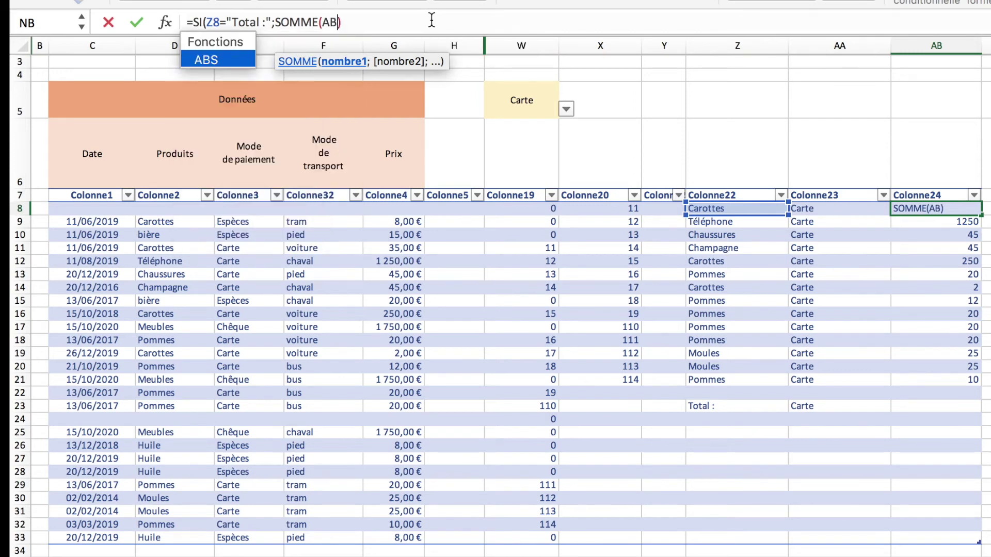
pyautogui.write('8')
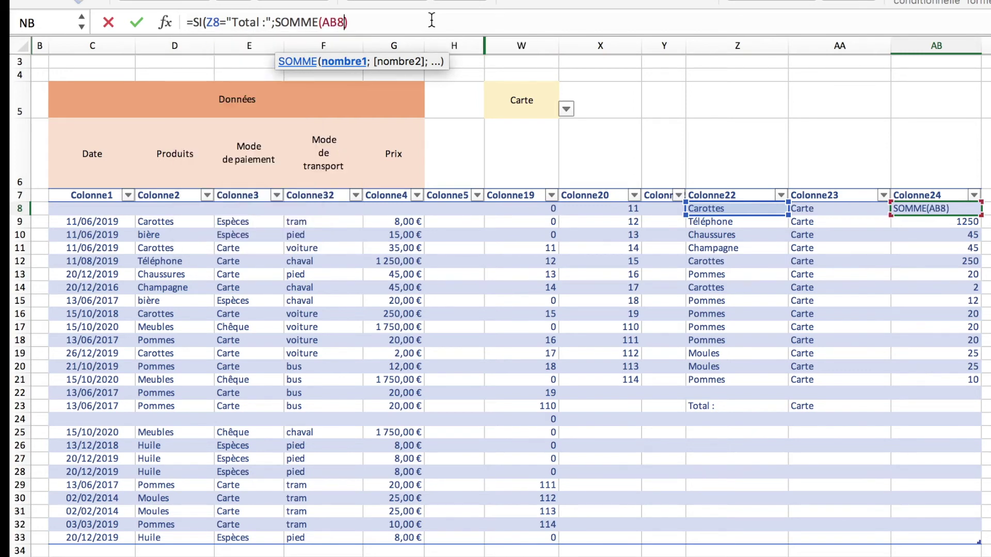
pyautogui.press('F4')
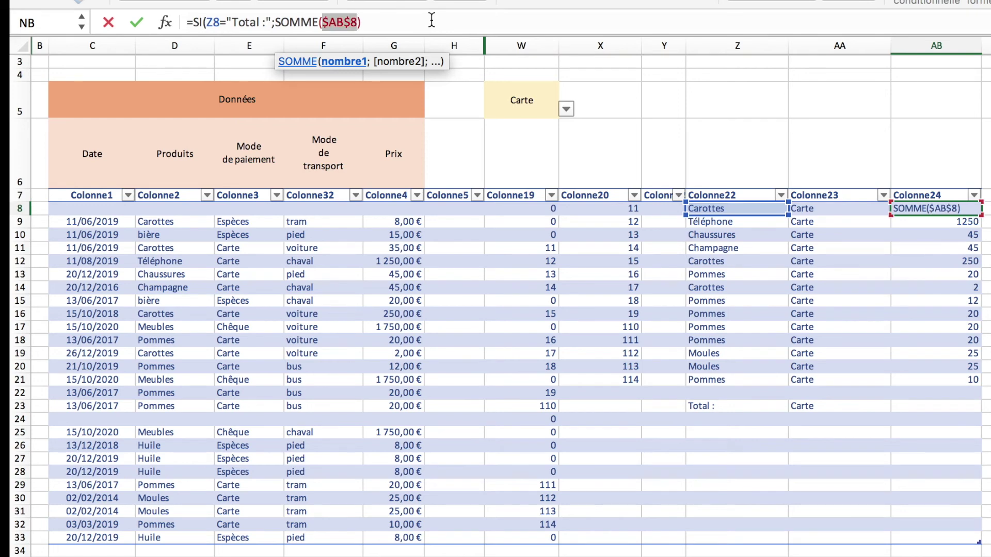
pyautogui.press('Right')
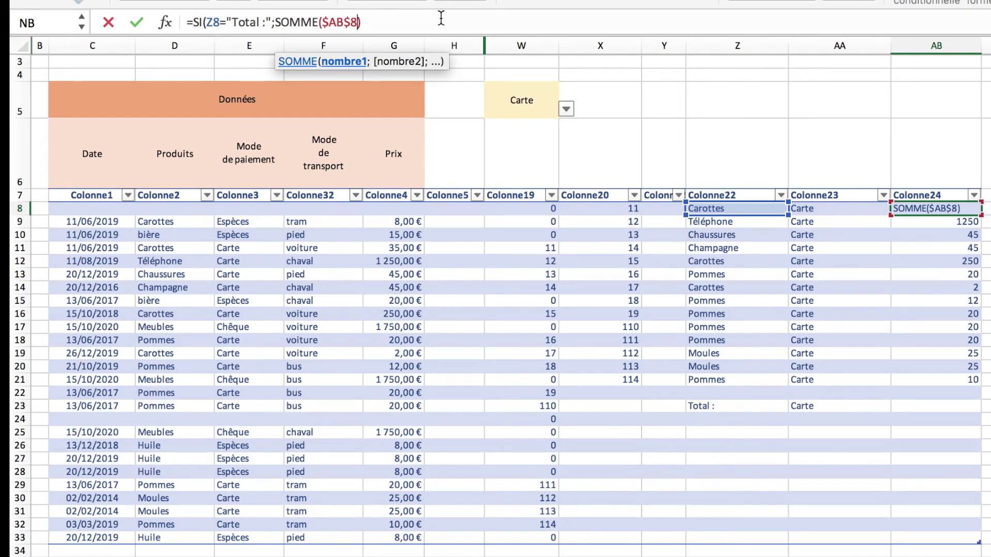
pyautogui.write(':')
# Finish AB8 with a DECALER($AB$8;NB(Colonne20)-1;0) sum end and SIERREUR(INDEX([Colonne4]…)) price fallback, then commit
pyautogui.write('d')
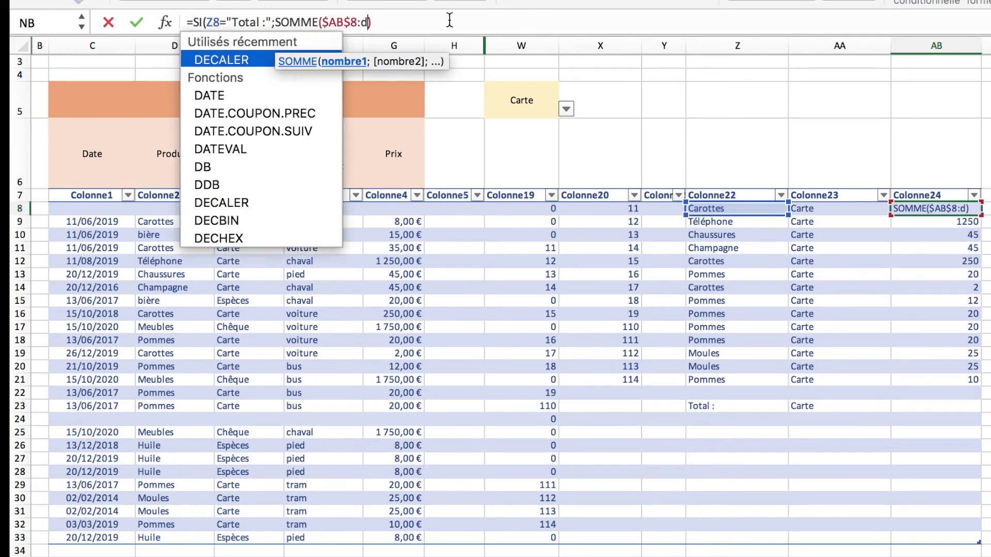
pyautogui.write('e')
pyautogui.doubleClick(223, 61)
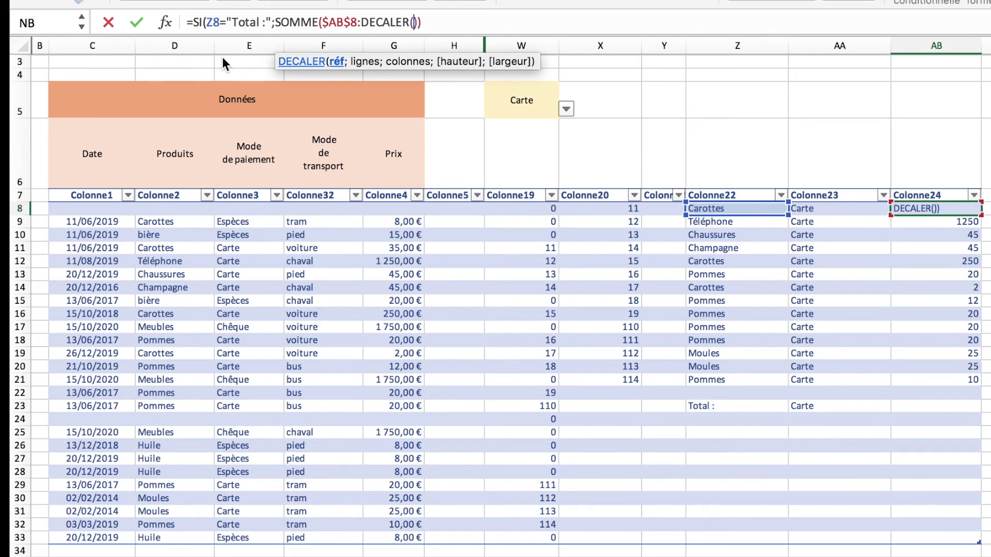
pyautogui.write('AB8')
pyautogui.press('F4')
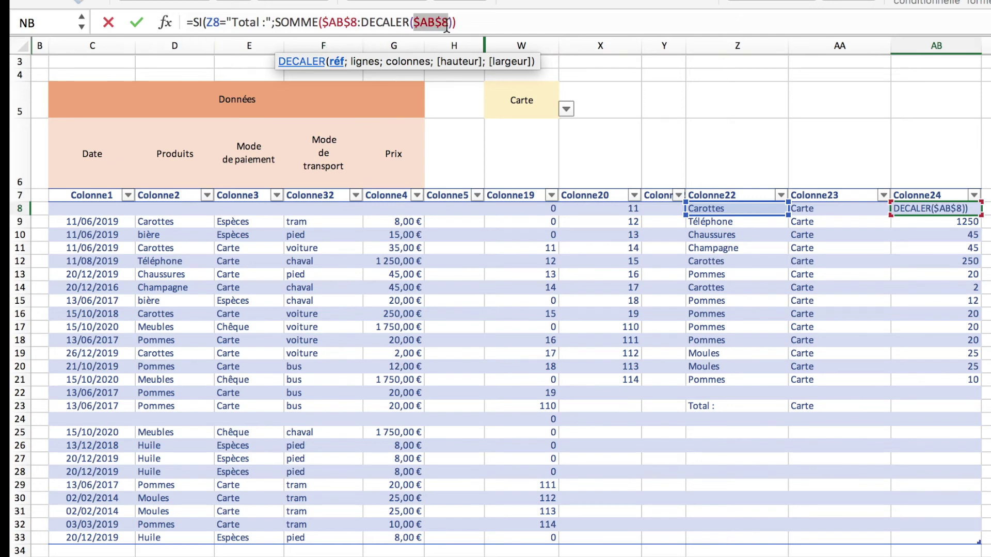
pyautogui.click(448, 22)
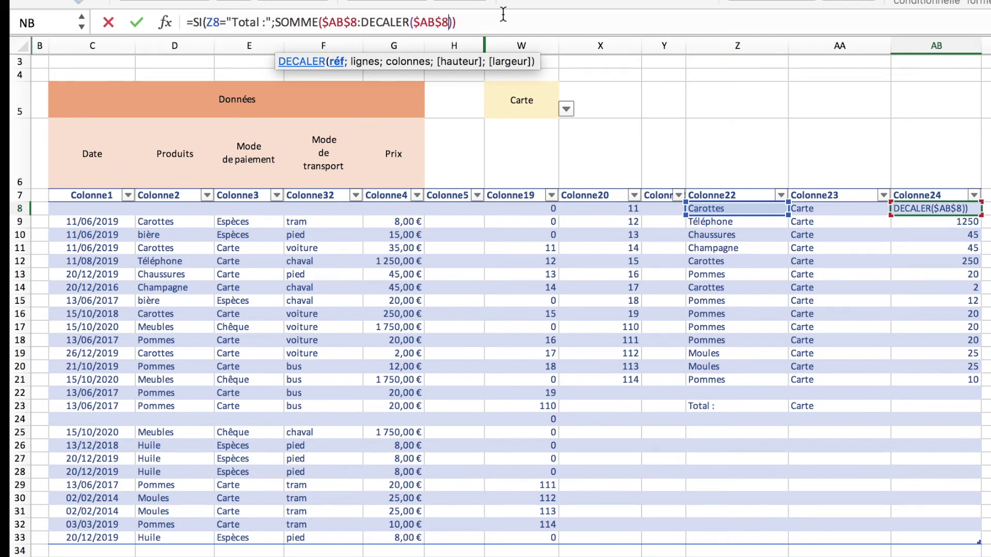
pyautogui.write(';')
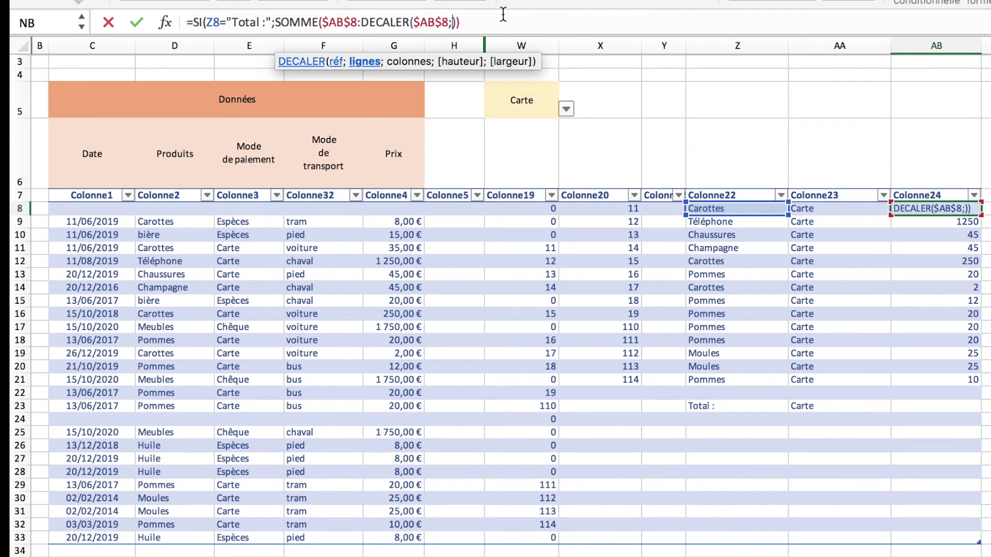
pyautogui.write('NB')
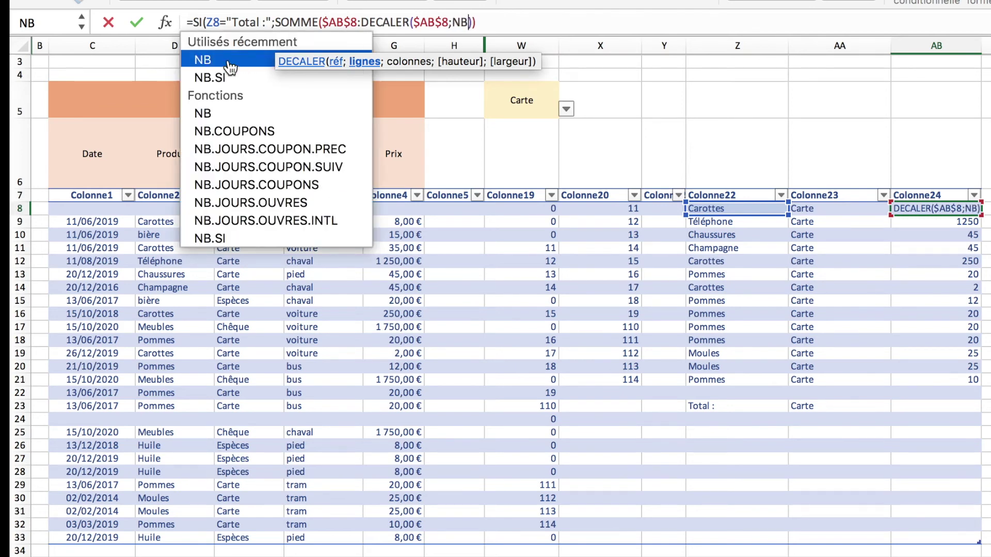
pyautogui.doubleClick(230, 68)
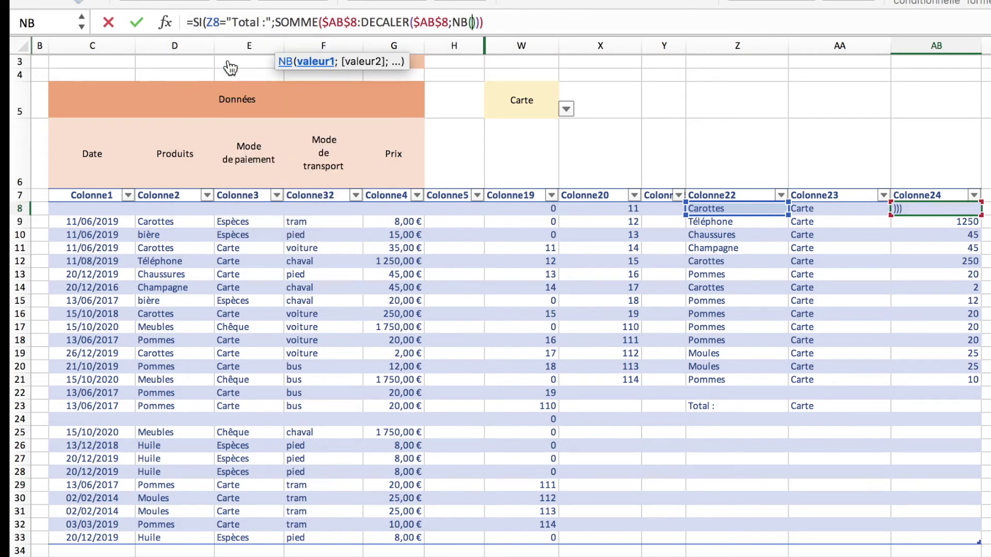
pyautogui.click(609, 192)
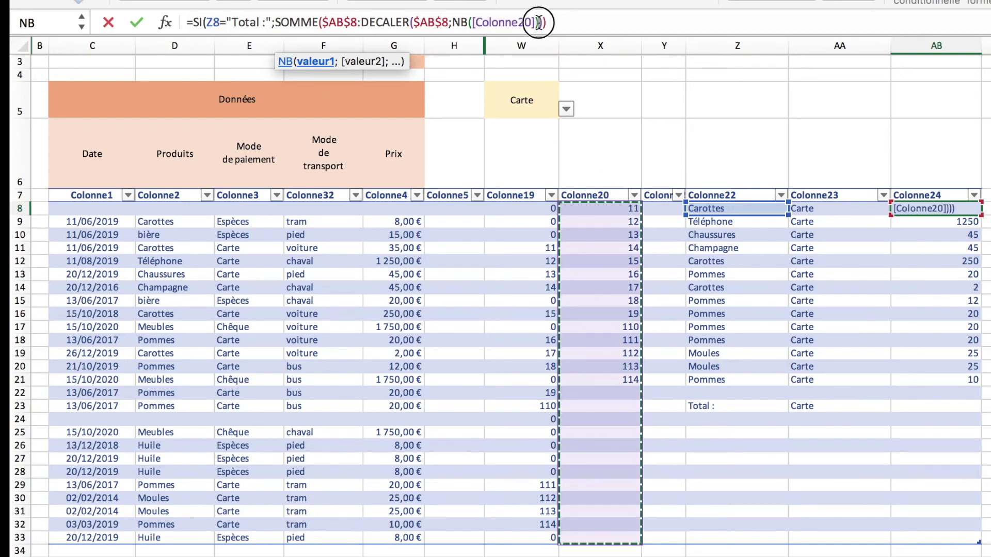
pyautogui.press('Right')
pyautogui.press('Right')
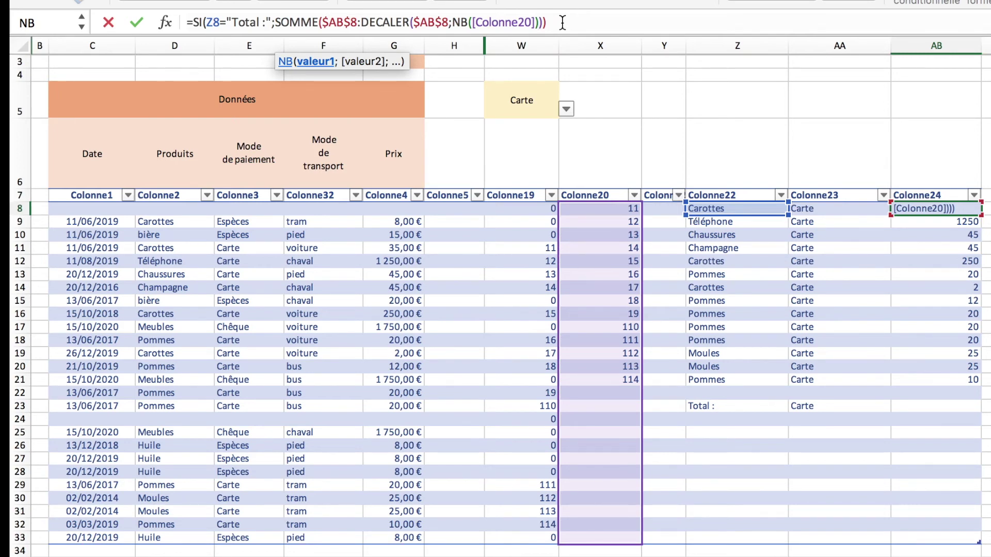
pyautogui.write('-')
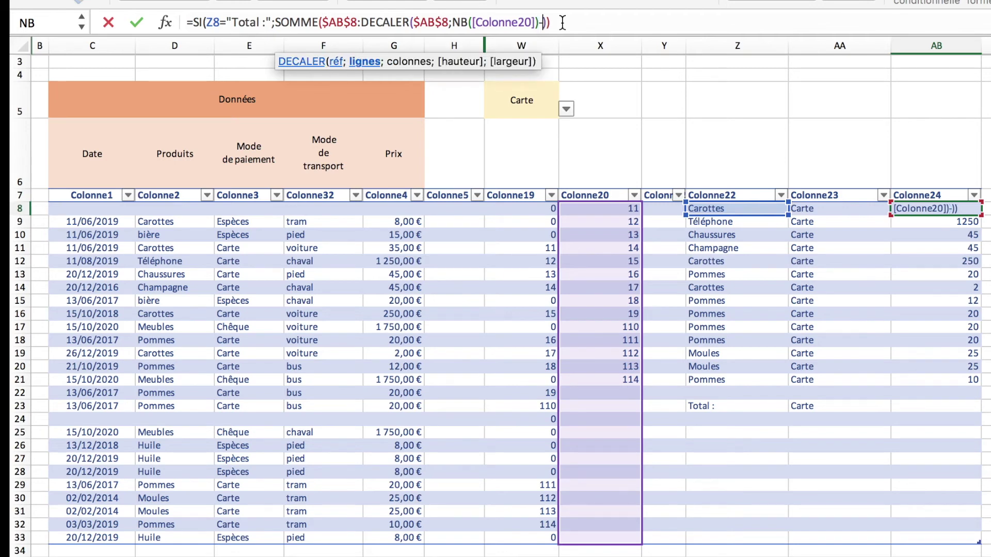
pyautogui.write('1')
pyautogui.write(';')
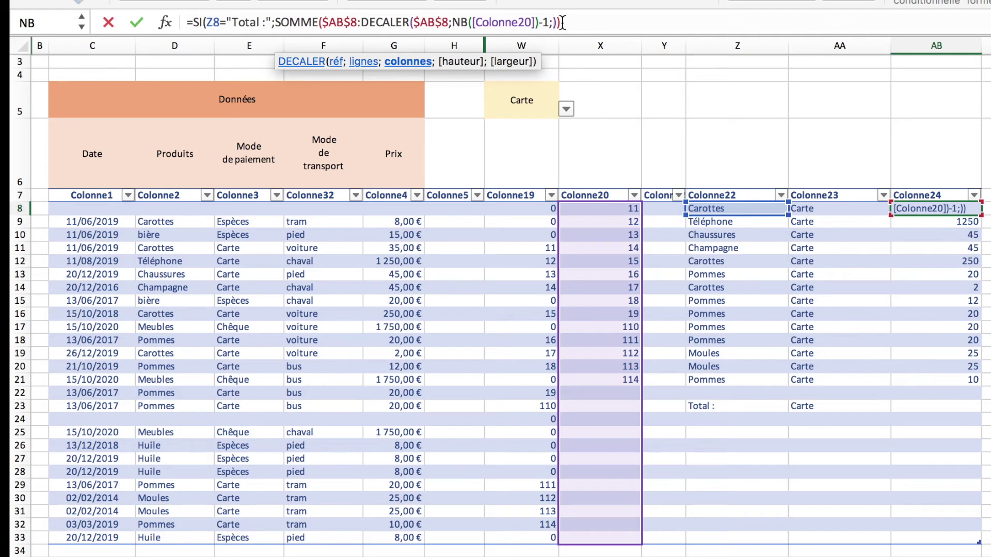
pyautogui.write('0')
pyautogui.write(';')
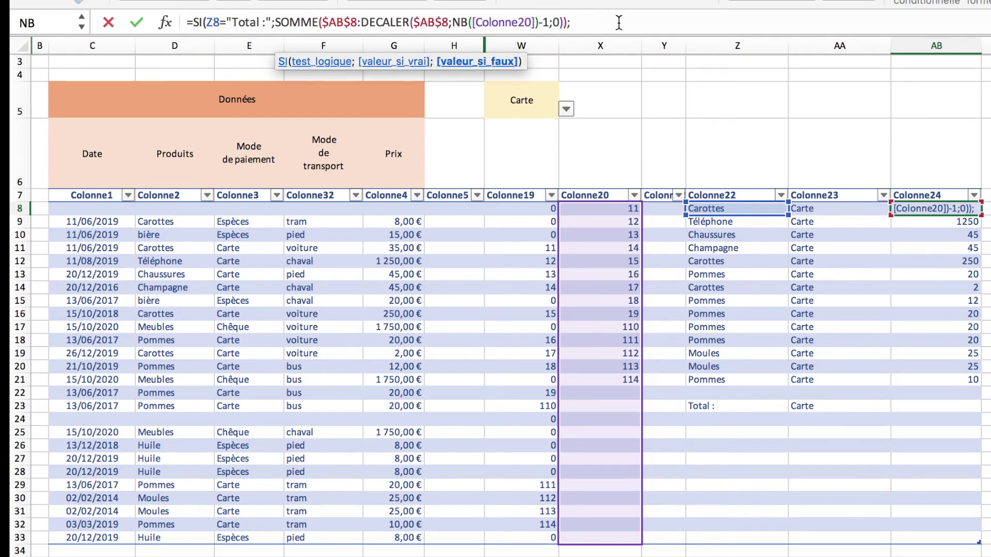
pyautogui.write('SIERREUR(INDEX([Colonne4];EQUIV(X8;[Colonne19];0));"")')
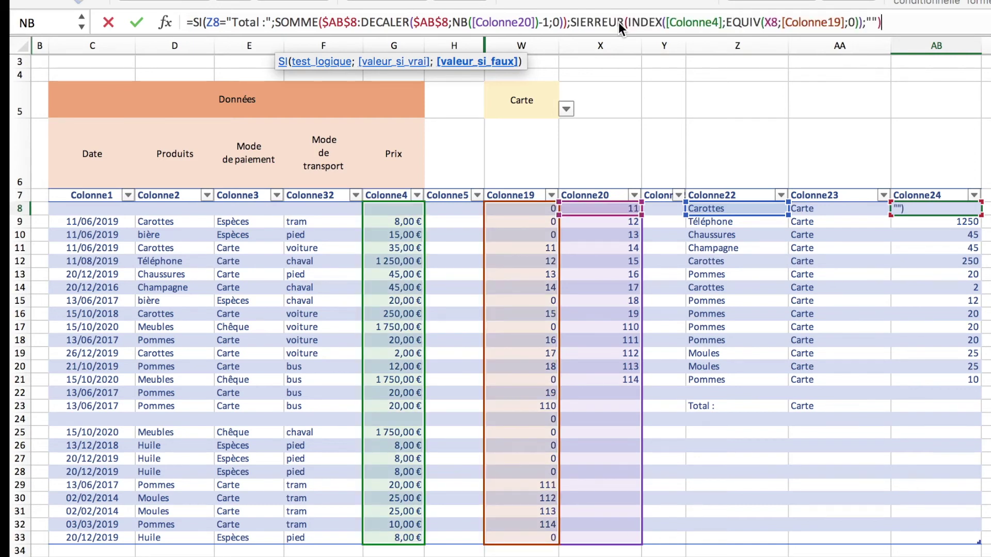
pyautogui.write(')')
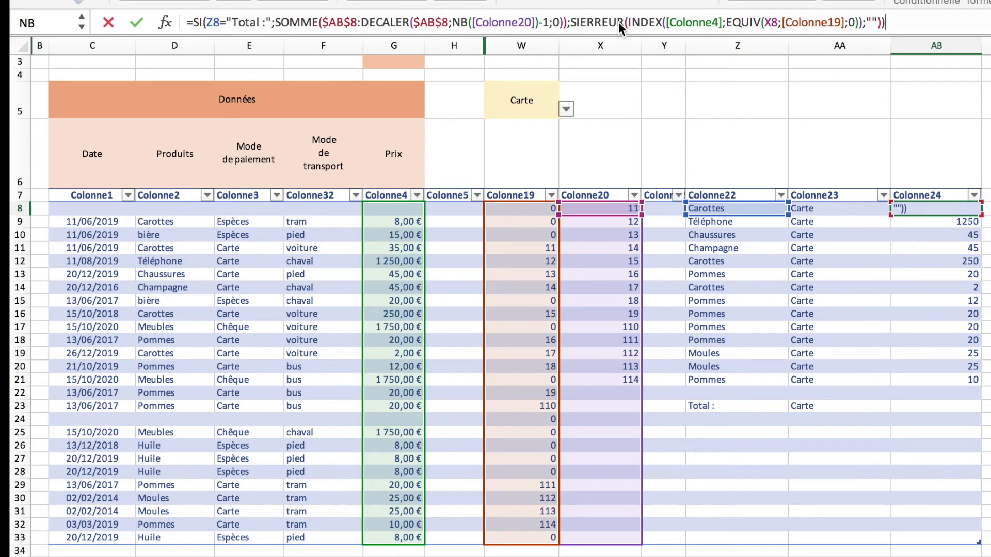
pyautogui.press('Return')
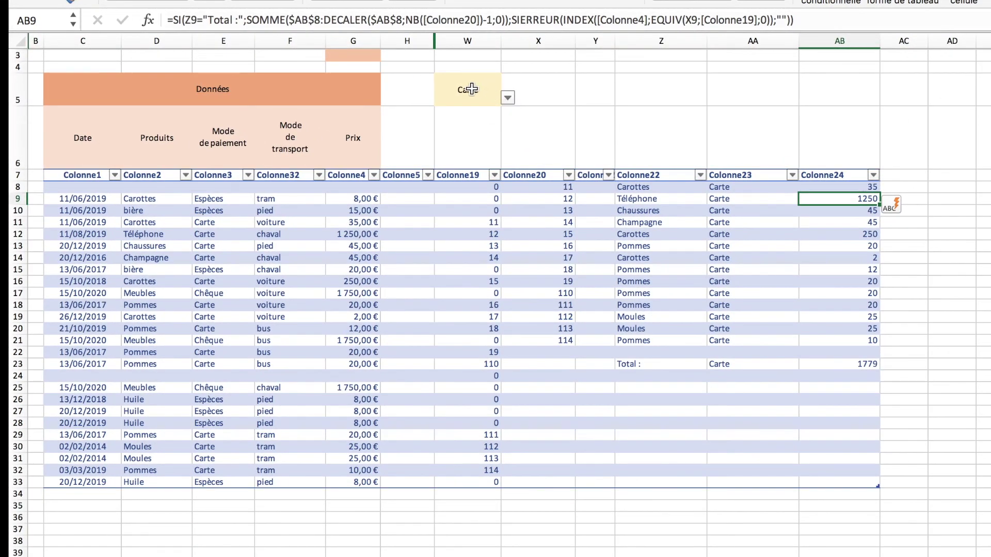
# Switch the W5 payment mode to Chêque and then to Espèces
pyautogui.click(509, 99)
pyautogui.click(509, 99)
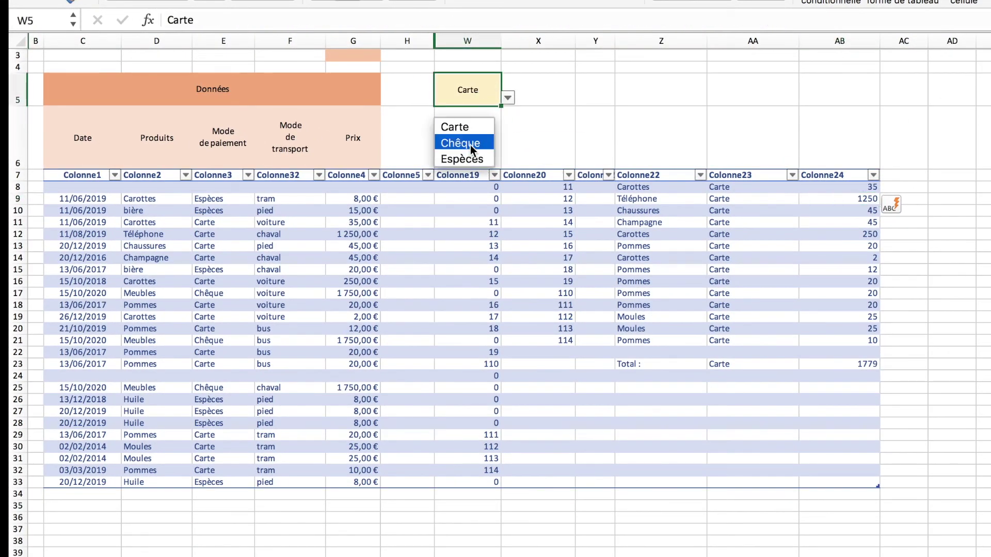
pyautogui.click(470, 145)
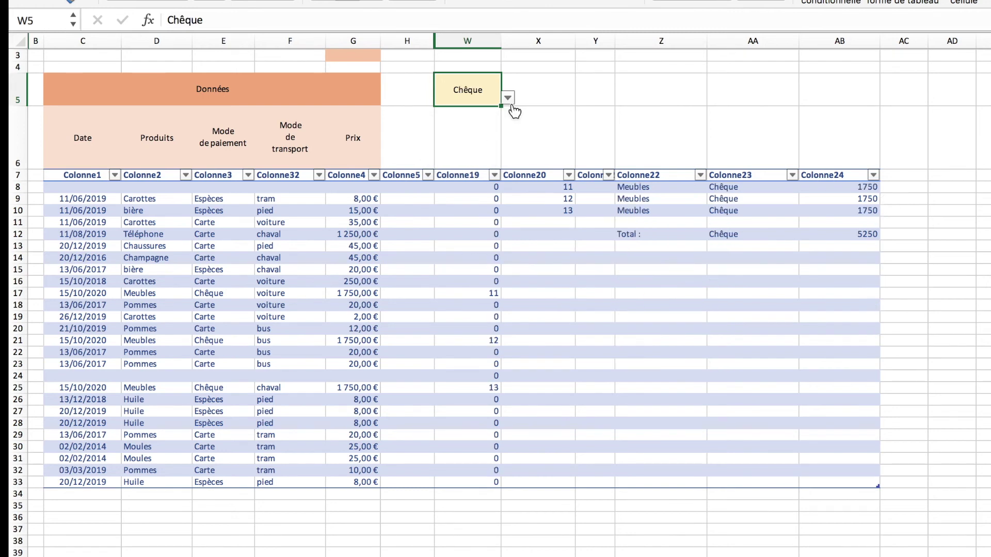
pyautogui.click(508, 98)
pyautogui.click(470, 160)
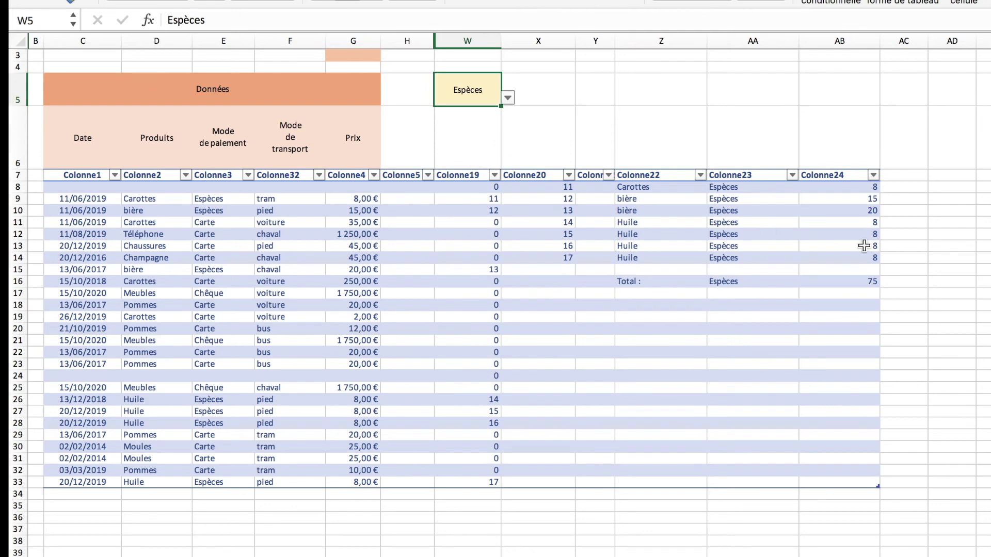
# Enter =SOMME(AB8:AB14) in AD16 to verify it matches the Total : of 75 in AB16
pyautogui.click(956, 283)
pyautogui.write('=')
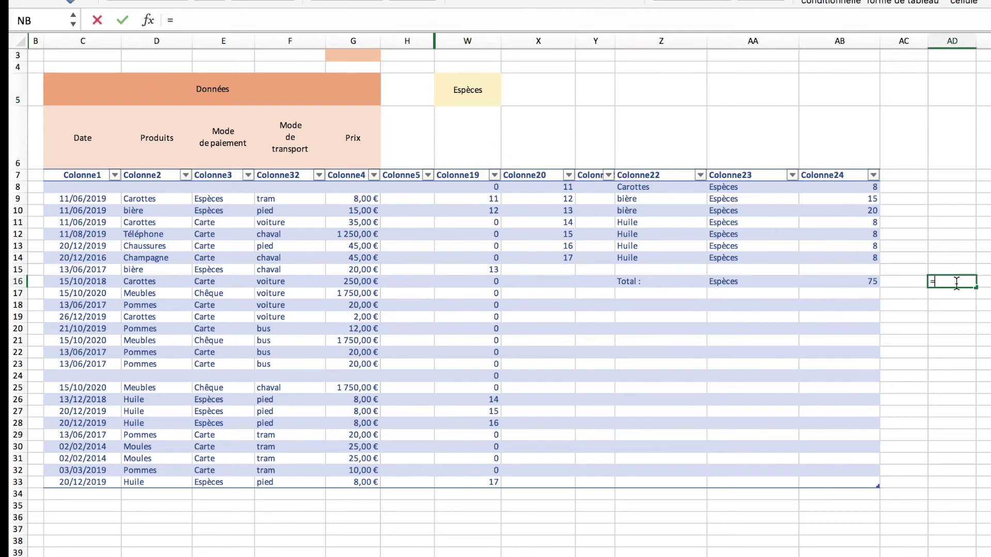
pyautogui.write('som')
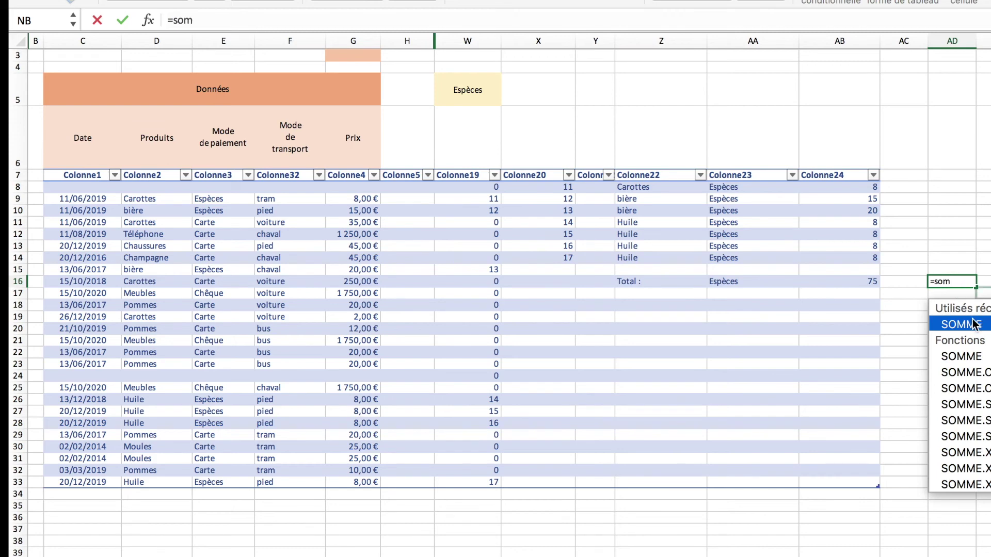
pyautogui.doubleClick(976, 326)
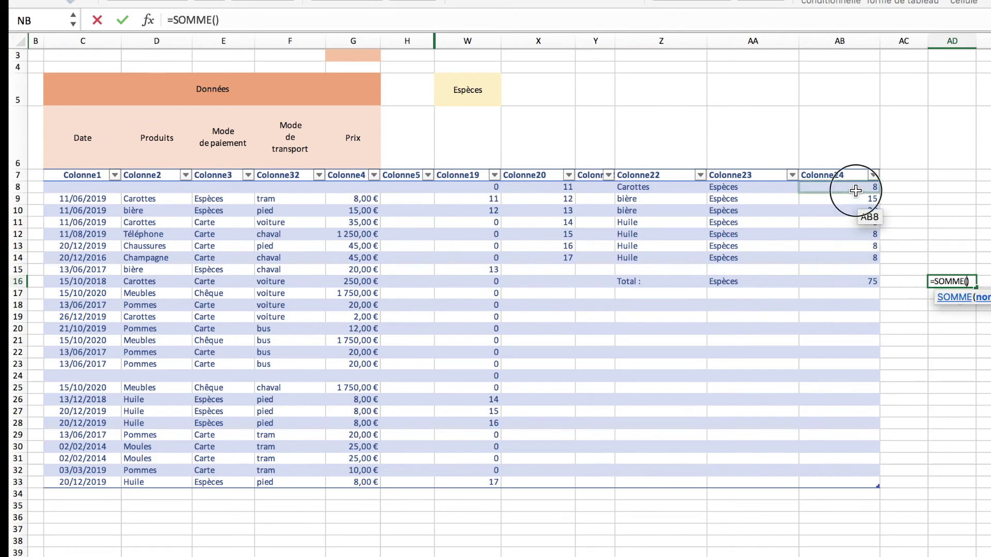
pyautogui.moveTo(851, 187); pyautogui.dragTo(852, 258)
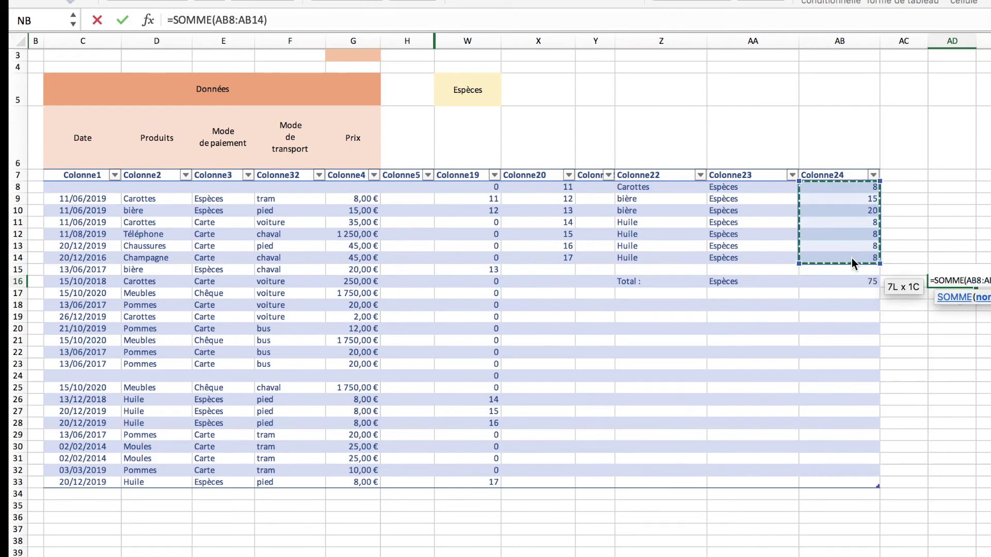
pyautogui.press('Return')
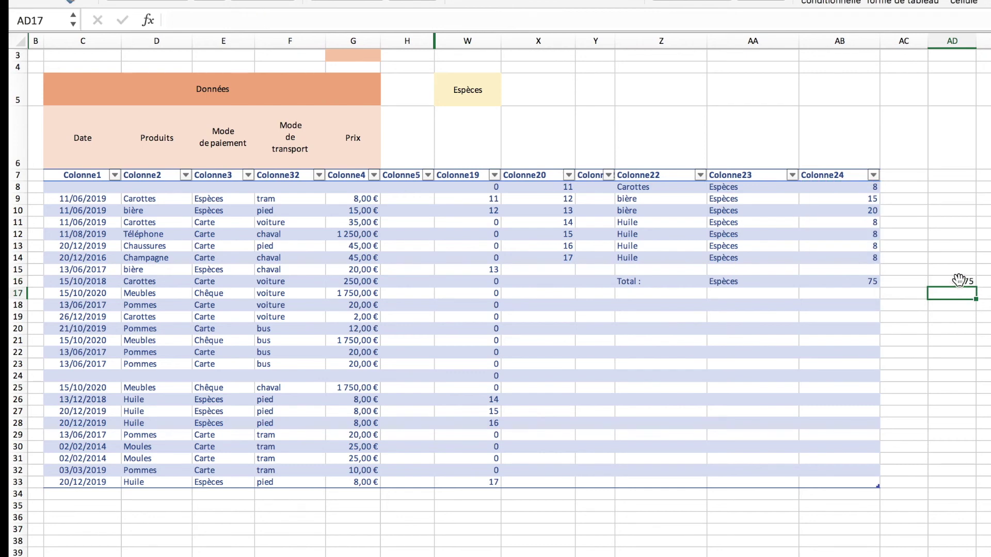
pyautogui.click(960, 281)
pyautogui.click(854, 282)
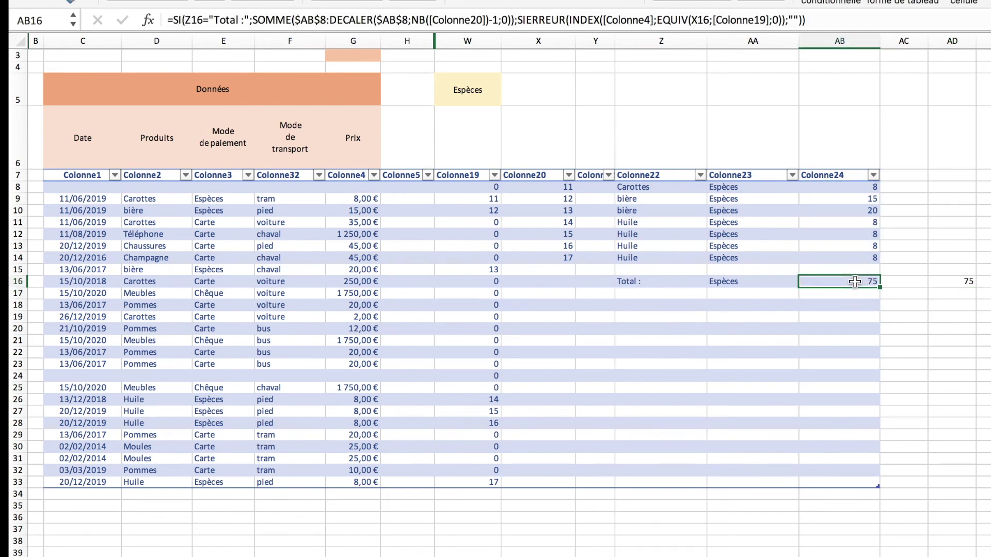
pyautogui.click(960, 282)
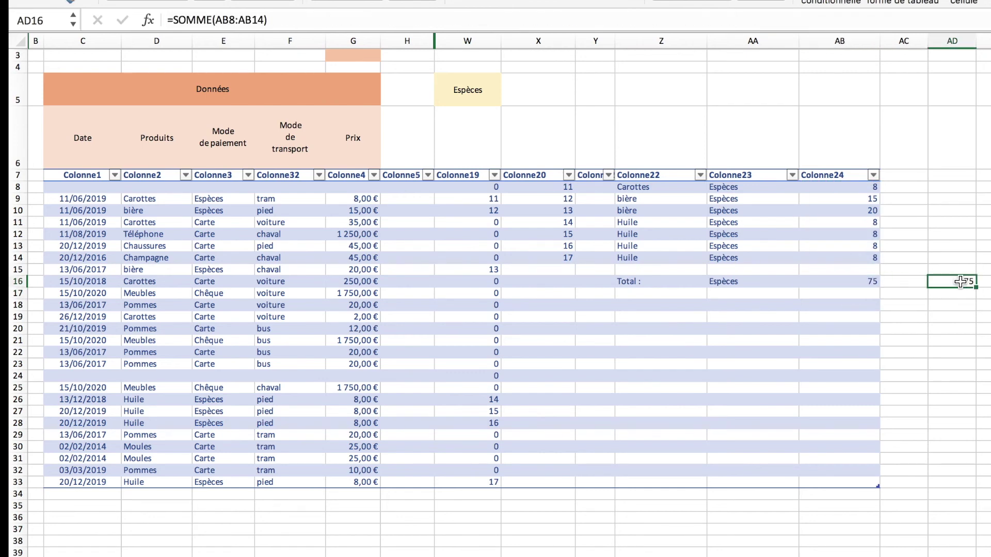
pyautogui.click(985, 351)
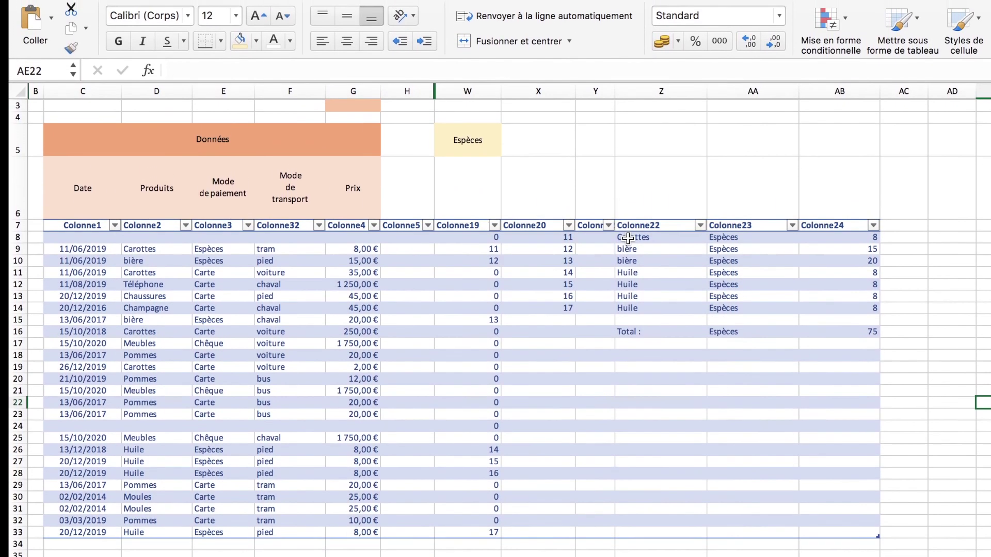
# Select Z8:AB33 and start a new Classique conditional formatting rule based on a formula
pyautogui.click(627, 242)
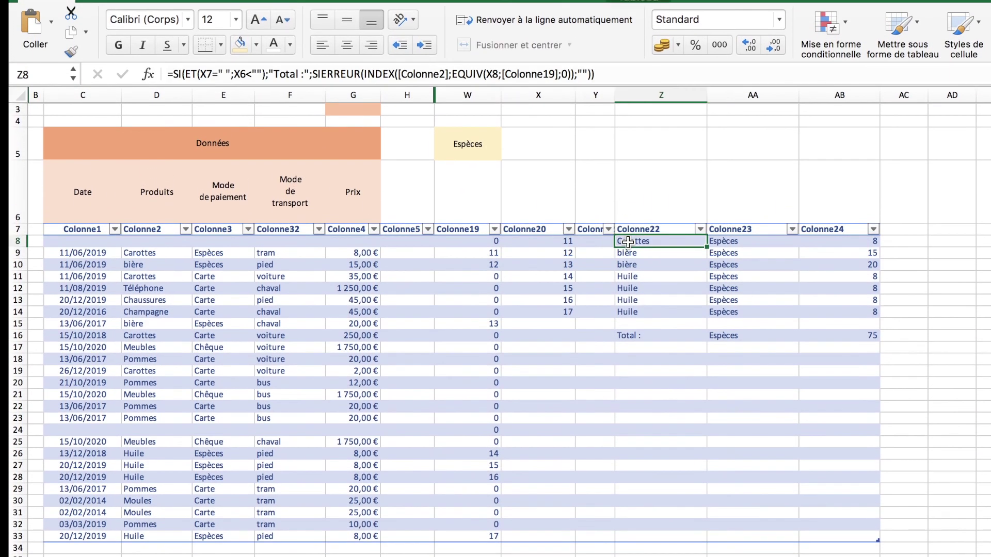
pyautogui.keyDown('shift'); pyautogui.click(840, 537); pyautogui.keyUp('shift')
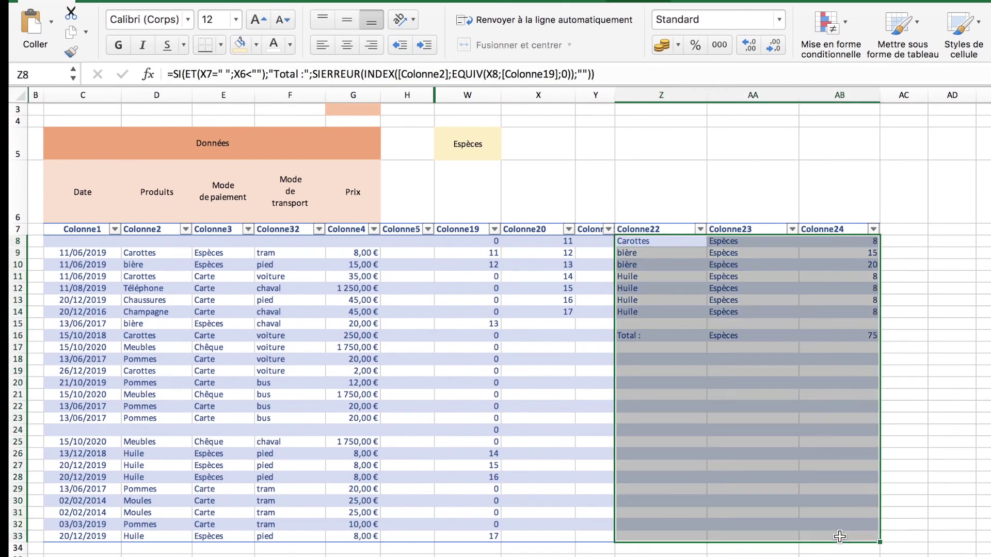
pyautogui.click(844, 18)
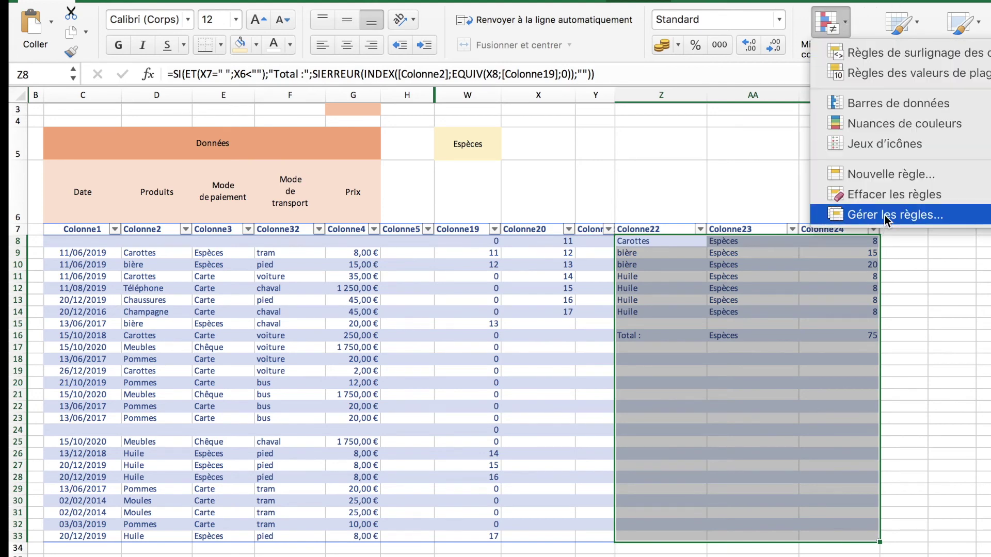
pyautogui.click(885, 176)
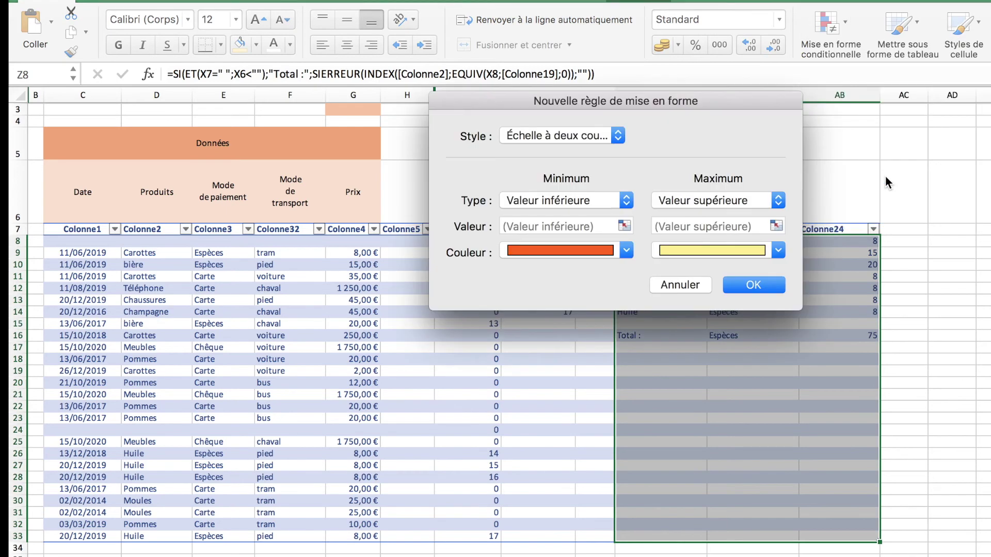
pyautogui.click(565, 134)
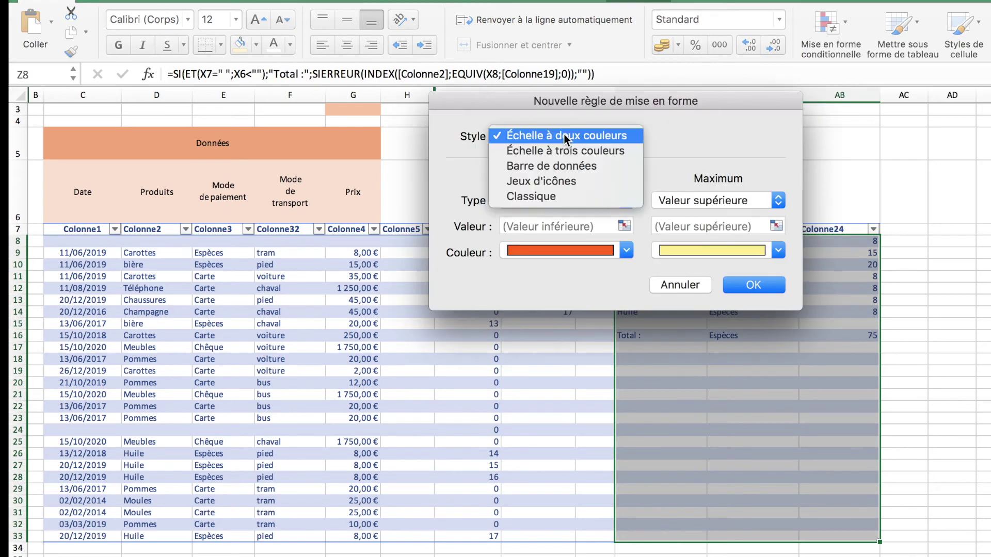
pyautogui.click(559, 199)
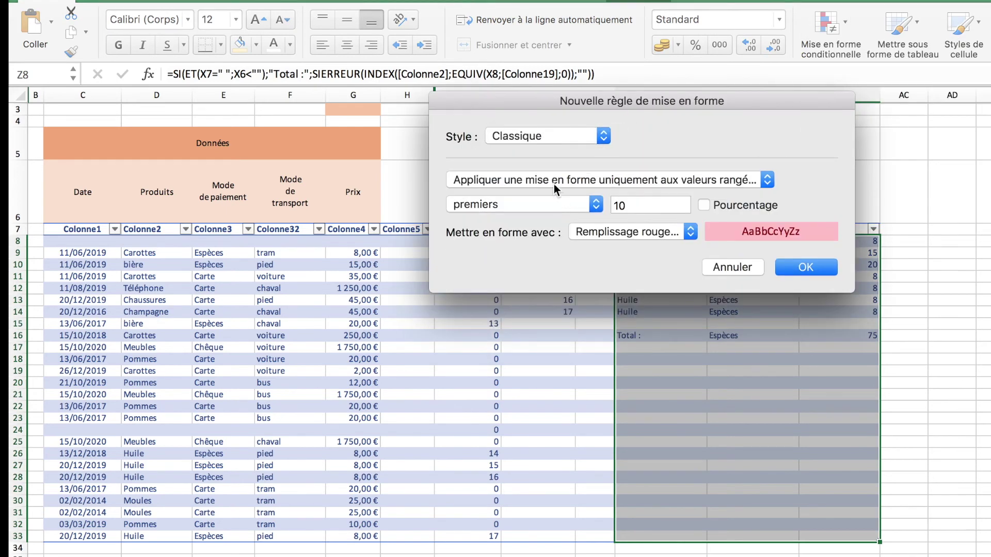
pyautogui.click(553, 179)
pyautogui.click(547, 231)
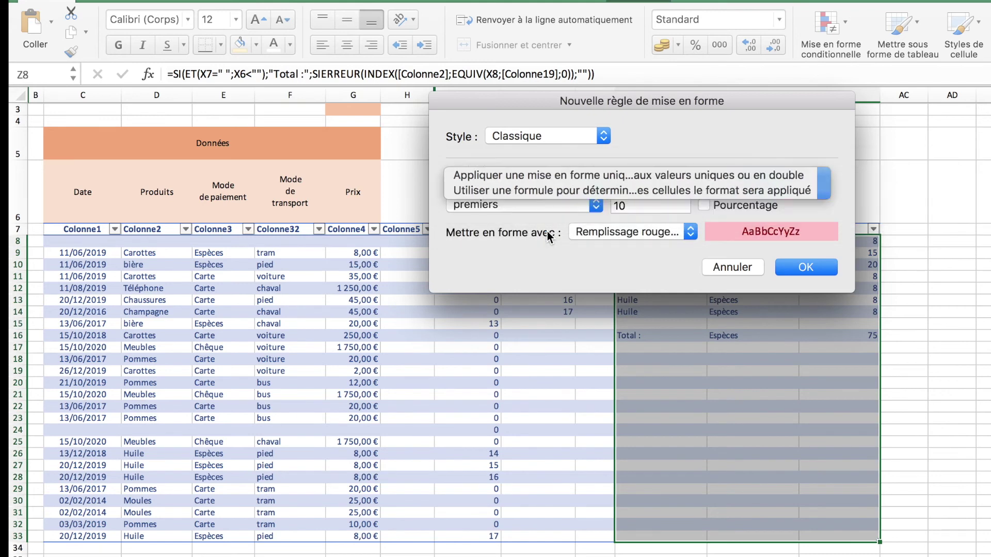
# Enter the rule formula =SI($Z8="Total :";VRAI;FAUX) with column Z locked
pyautogui.moveTo(652, 114); pyautogui.dragTo(359, 267)
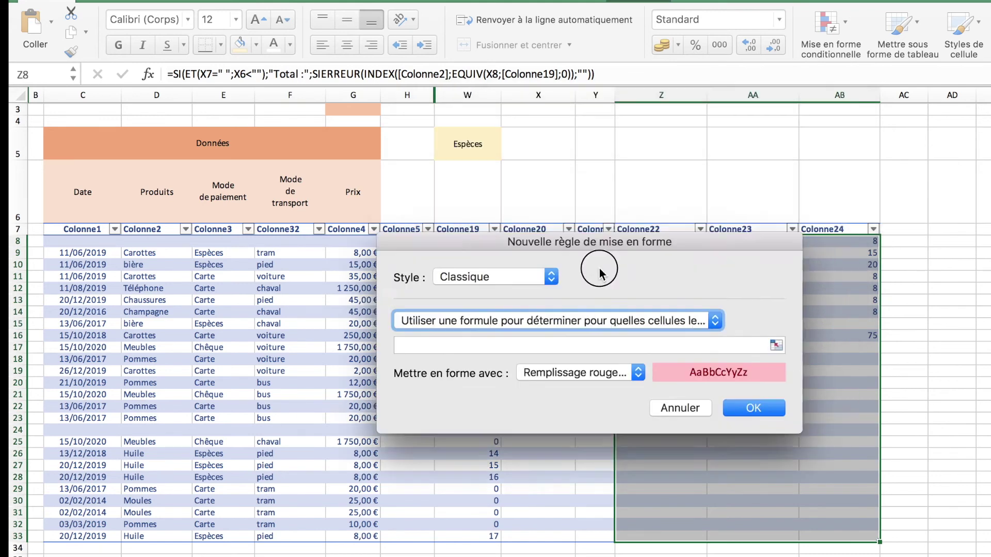
pyautogui.click(237, 358)
pyautogui.write('=')
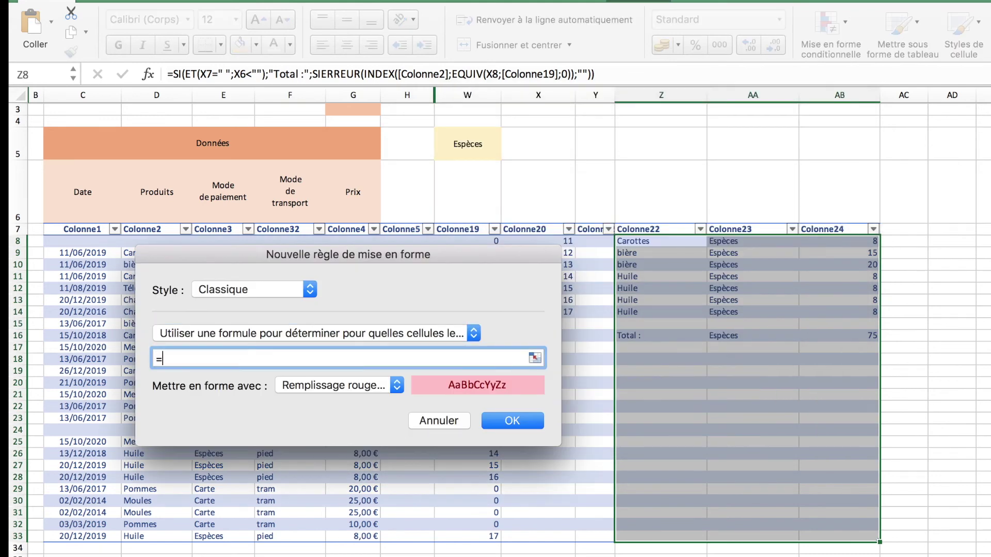
pyautogui.write('SI')
pyautogui.write('(')
pyautogui.write('Z8')
pyautogui.click(176, 359)
pyautogui.write('$')
pyautogui.click(266, 358)
pyautogui.write('=')
pyautogui.write('"T')
pyautogui.write('otal :')
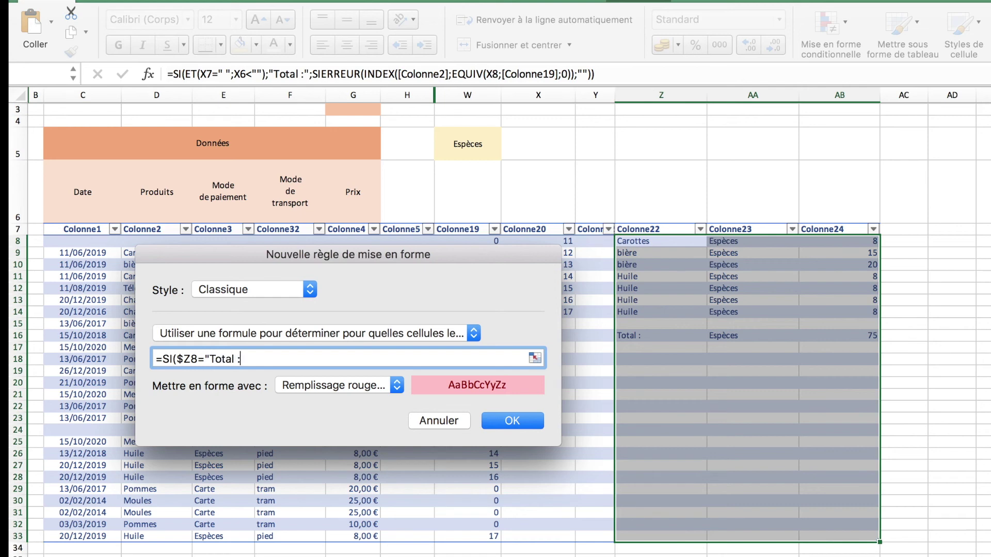
pyautogui.write('"')
pyautogui.write(';VR')
pyautogui.write('AI;')
pyautogui.write('FAU')
pyautogui.write('X')
pyautogui.write(')')
pyautogui.click(335, 386)
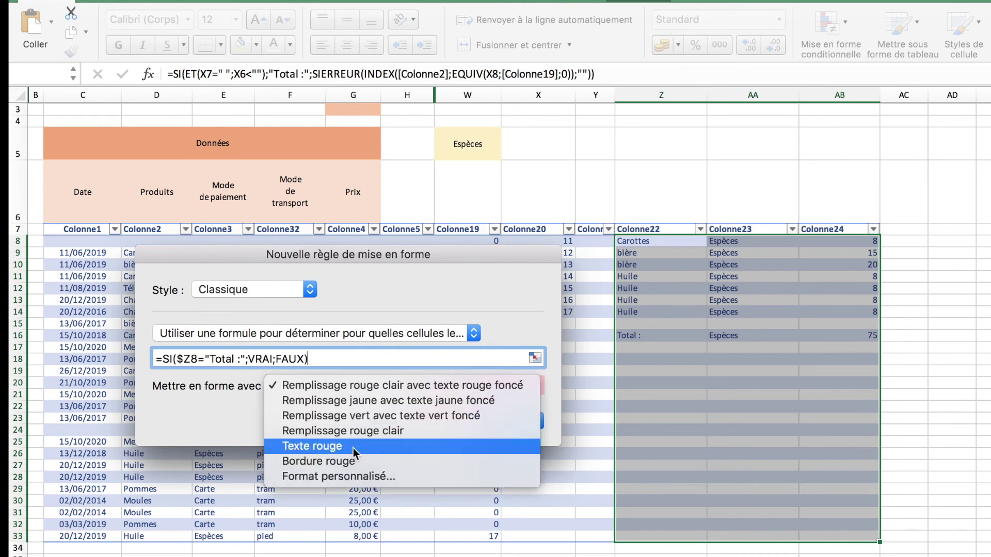
# Give the rule a custom format with automatic font colour and light orange fill, and apply it
pyautogui.click(360, 475)
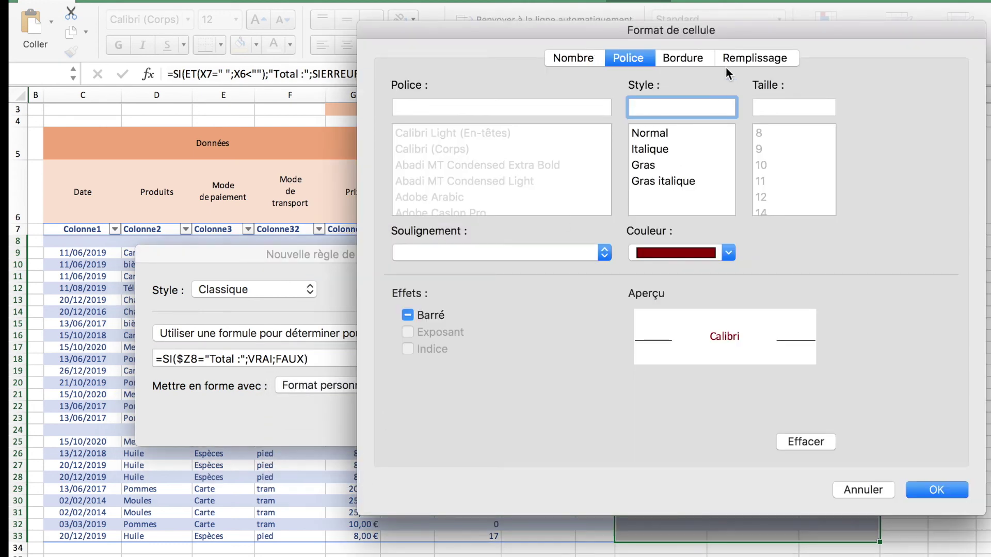
pyautogui.click(686, 252)
pyautogui.click(699, 284)
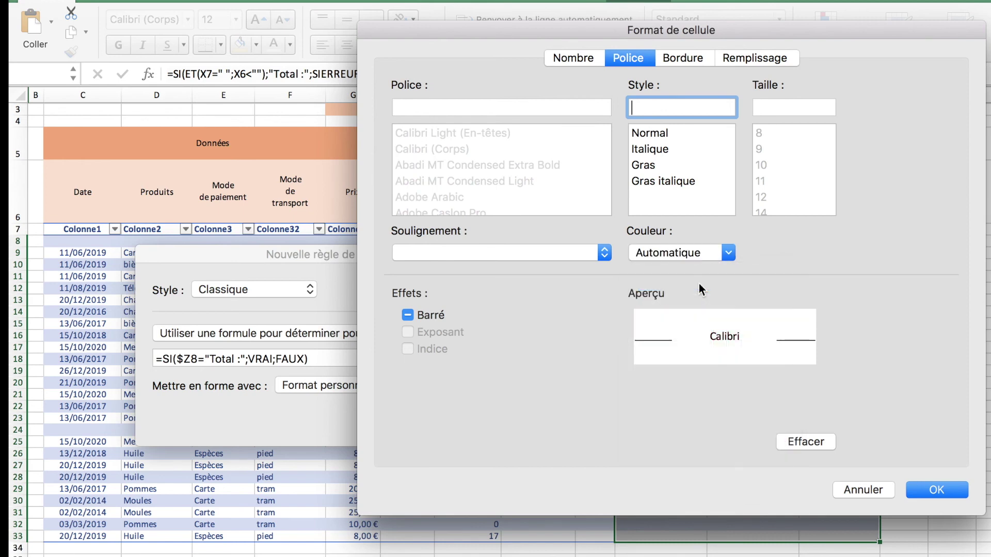
pyautogui.click(763, 57)
pyautogui.click(491, 124)
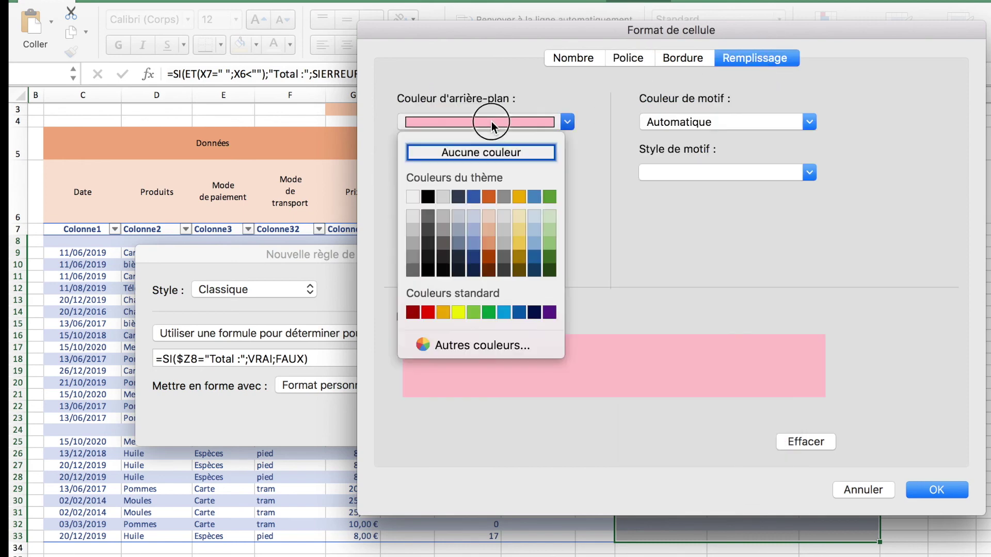
pyautogui.click(488, 220)
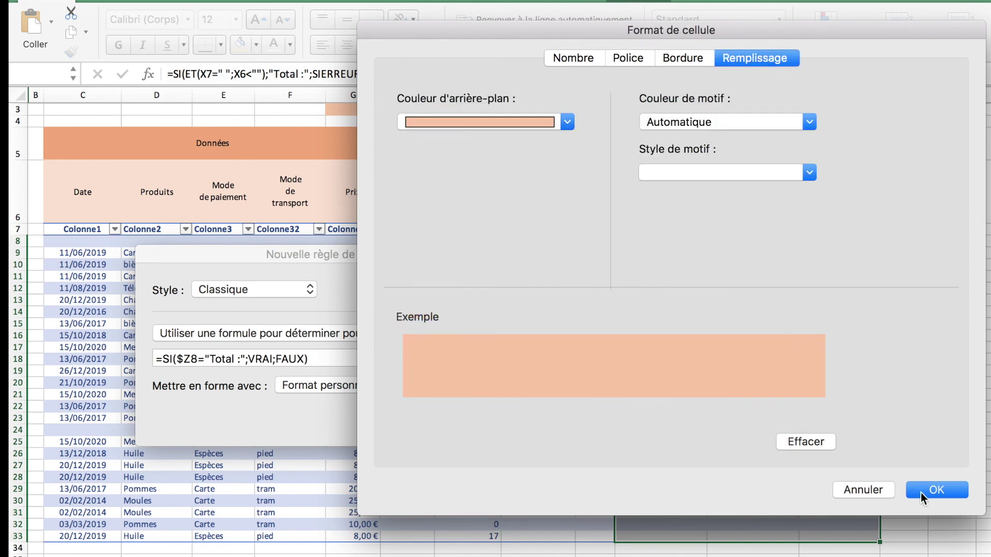
pyautogui.click(948, 495)
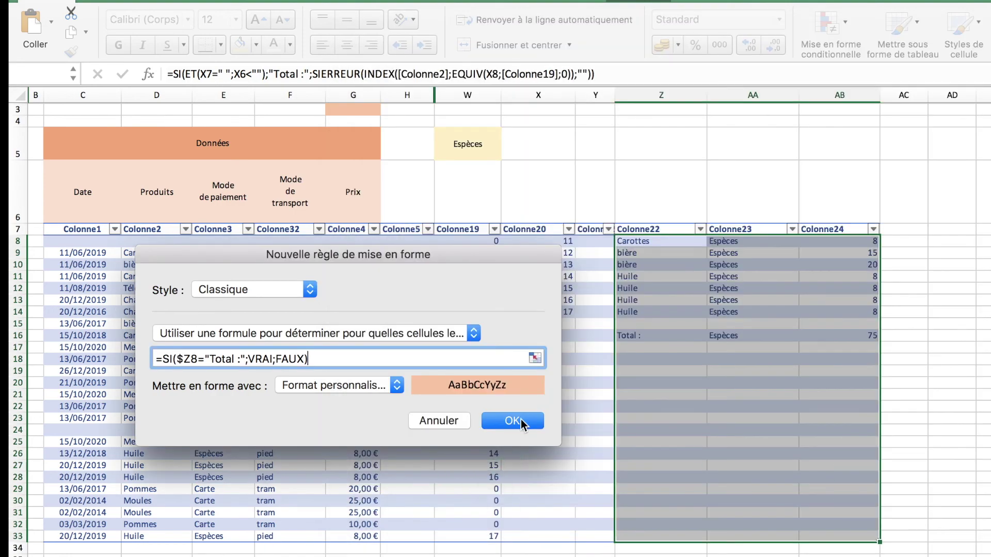
pyautogui.click(522, 423)
pyautogui.click(983, 382)
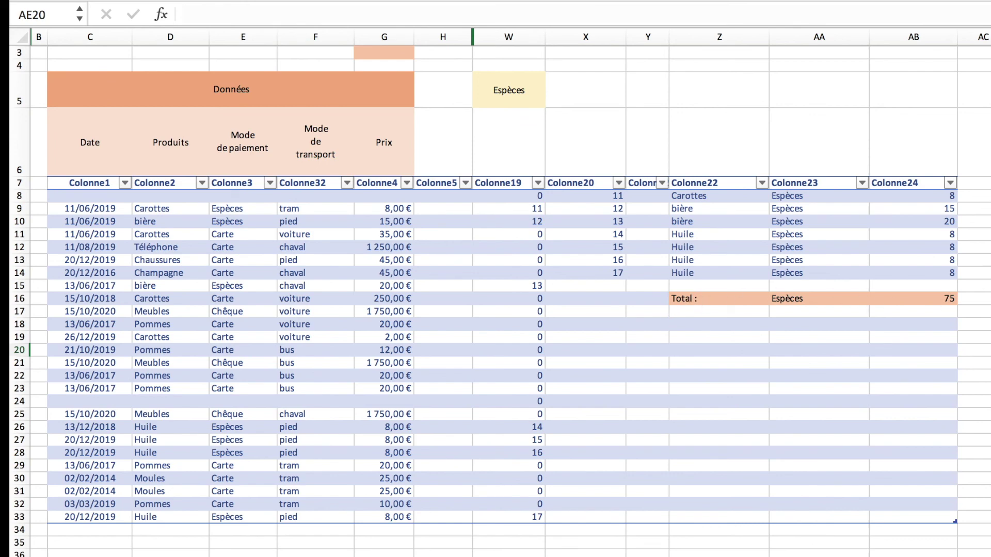
# Switch W5 to Chèque, then back to Carte, so the highlighted Total : row shows 1779
pyautogui.click(519, 97)
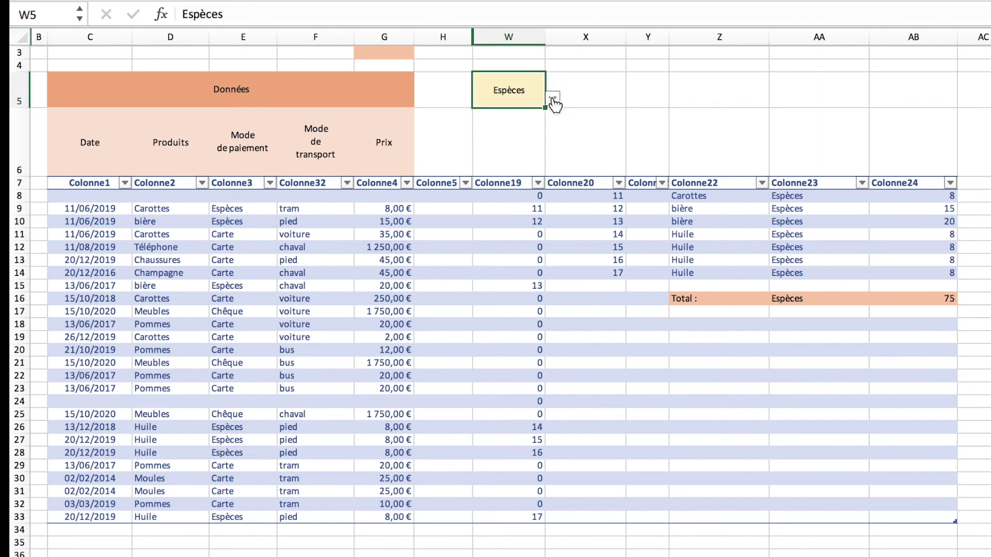
pyautogui.click(552, 98)
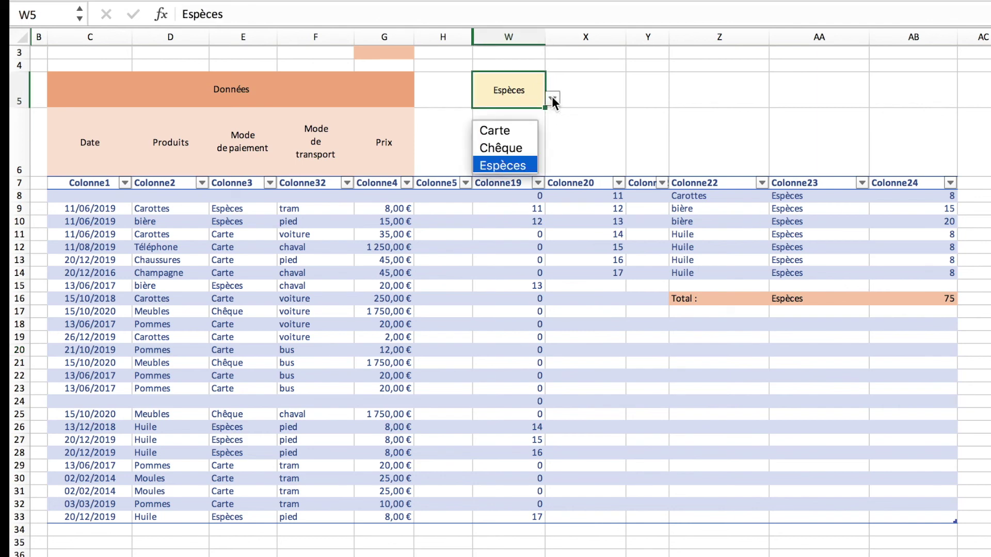
pyautogui.click(521, 150)
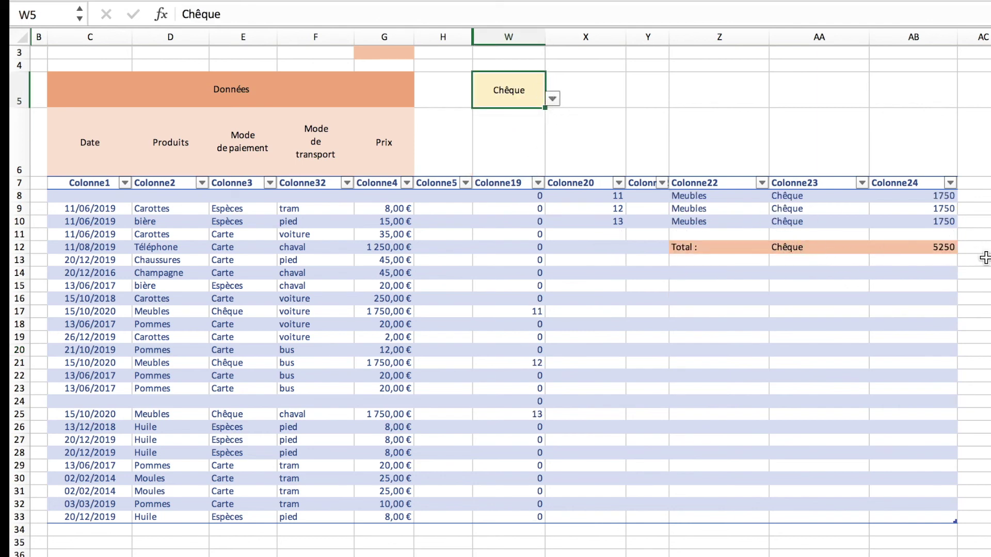
pyautogui.click(552, 98)
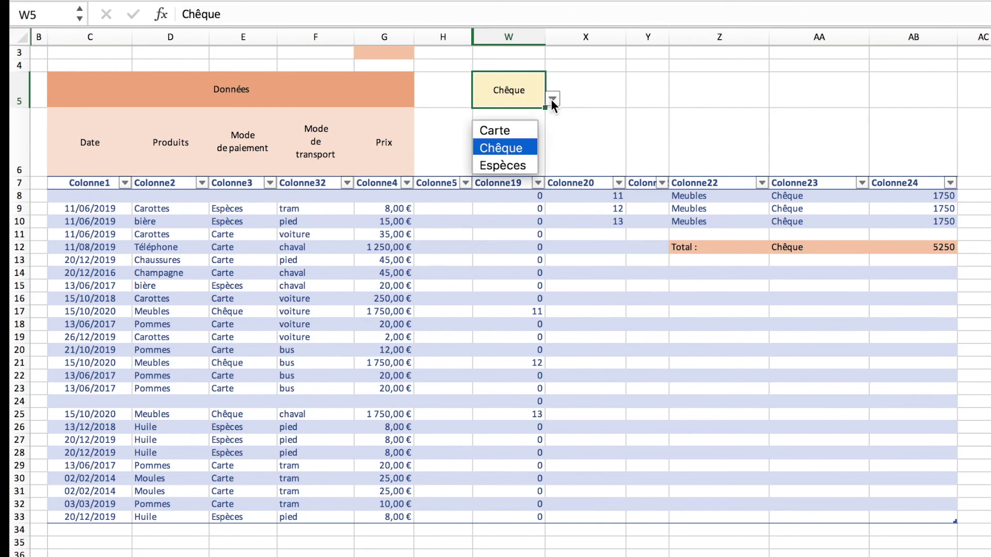
pyautogui.click(515, 132)
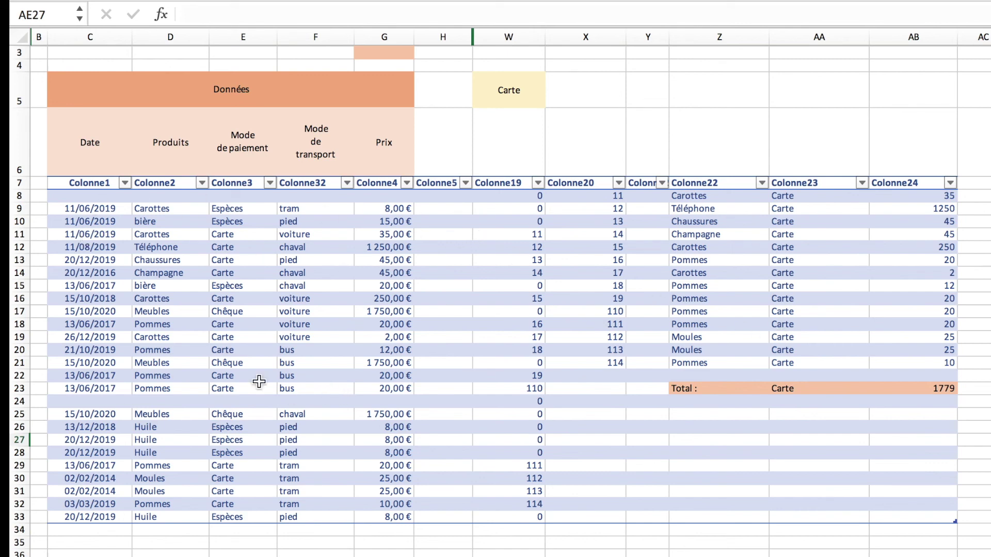
# Copy the row 23 record (C23:G23) into the empty rows 8 and 24
pyautogui.click(104, 388)
pyautogui.moveTo(104, 388); pyautogui.dragTo(400, 385)
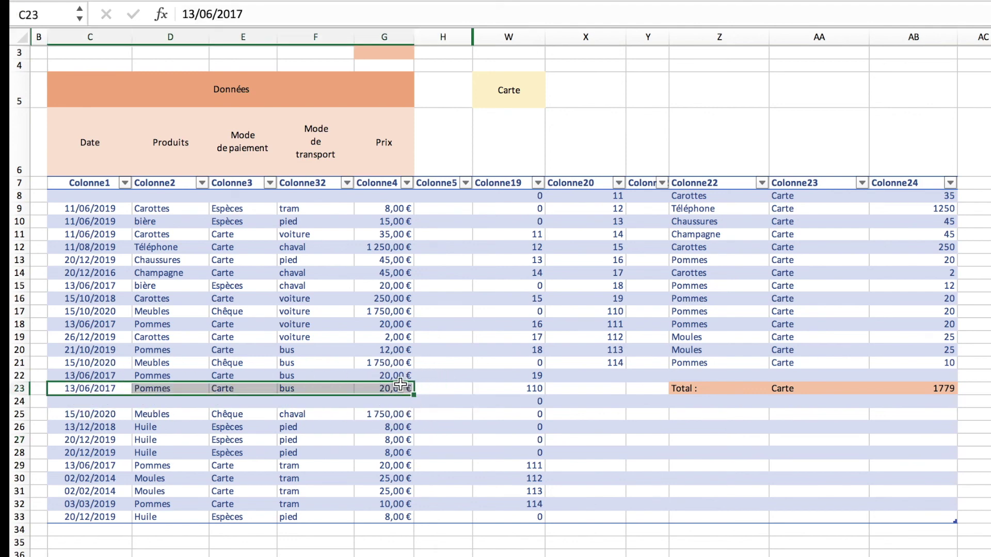
pyautogui.hotkey('ctrl', 'c')
pyautogui.click(100, 195)
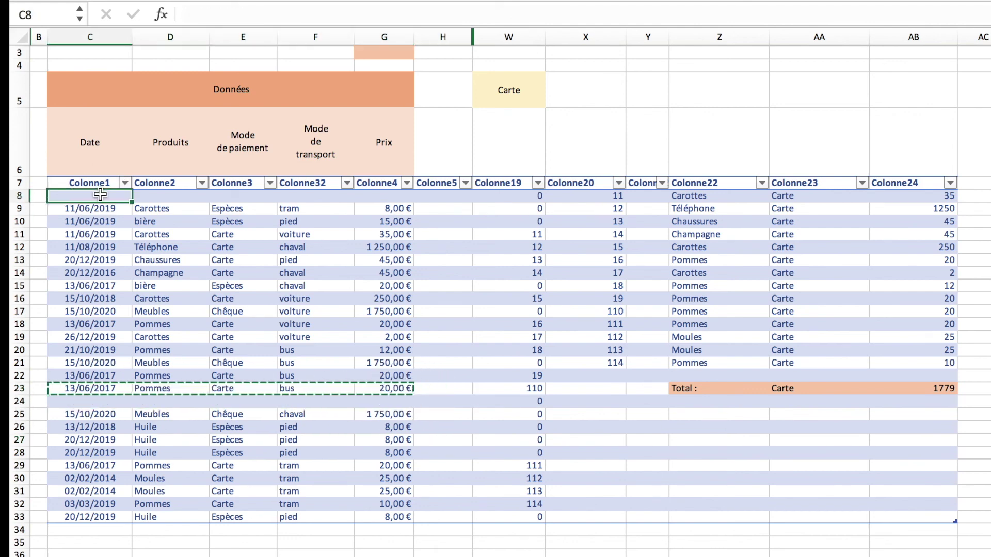
pyautogui.hotkey('ctrl', 'v')
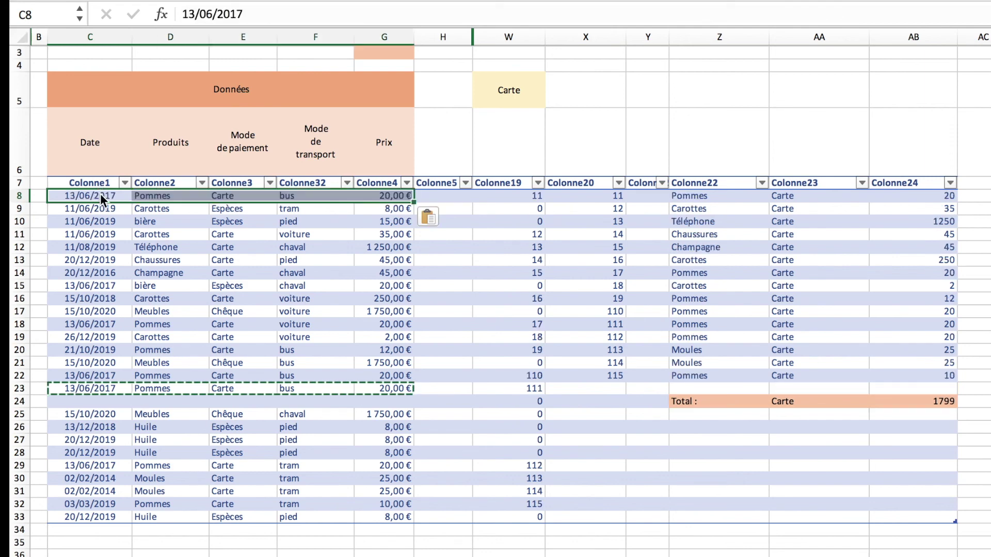
pyautogui.click(89, 413)
pyautogui.click(90, 402)
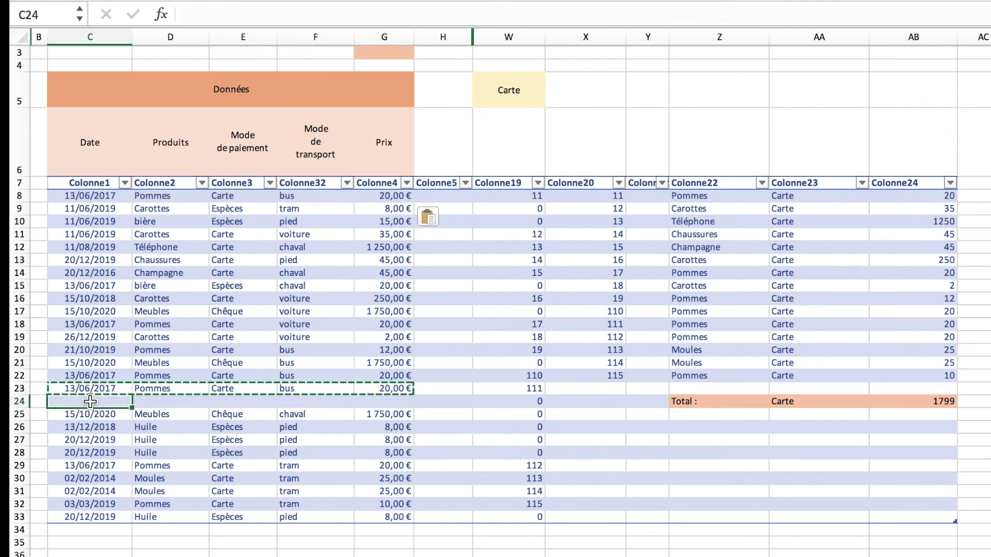
pyautogui.hotkey('ctrl', 'v')
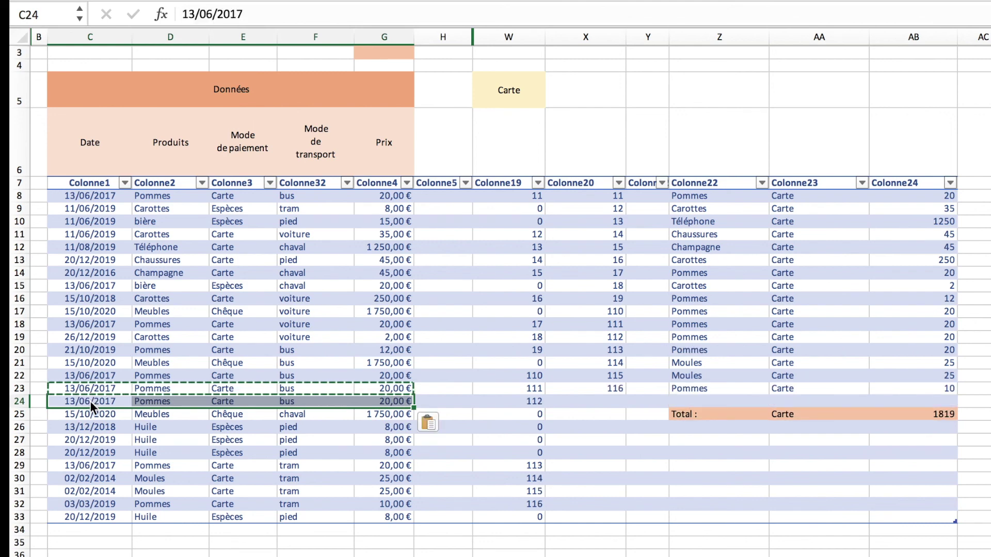
# Paste the row 11 record into rows 34 and 35, extending the data to row 35
pyautogui.press('Escape')
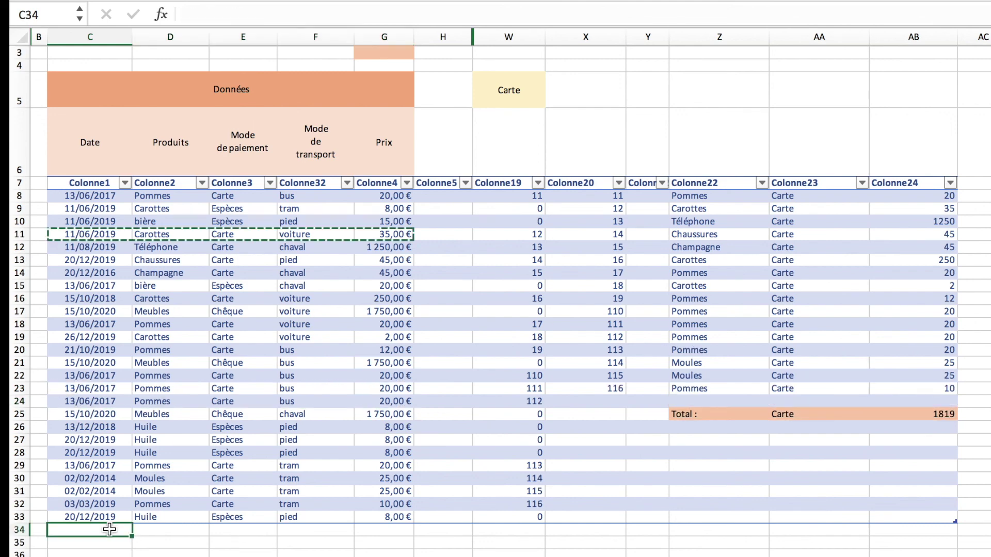
pyautogui.hotkey('ctrl', 'v')
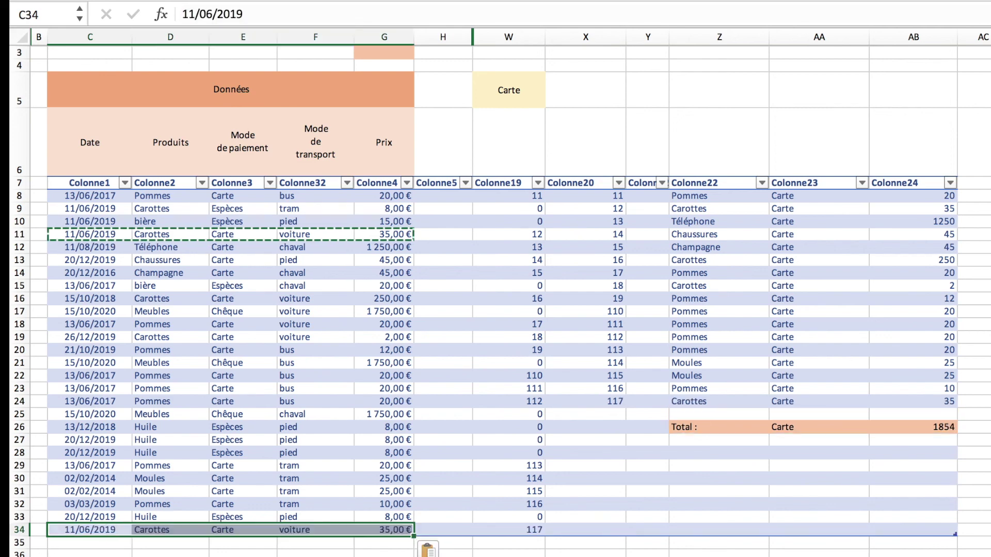
pyautogui.click(104, 543)
pyautogui.hotkey('ctrl', 'v')
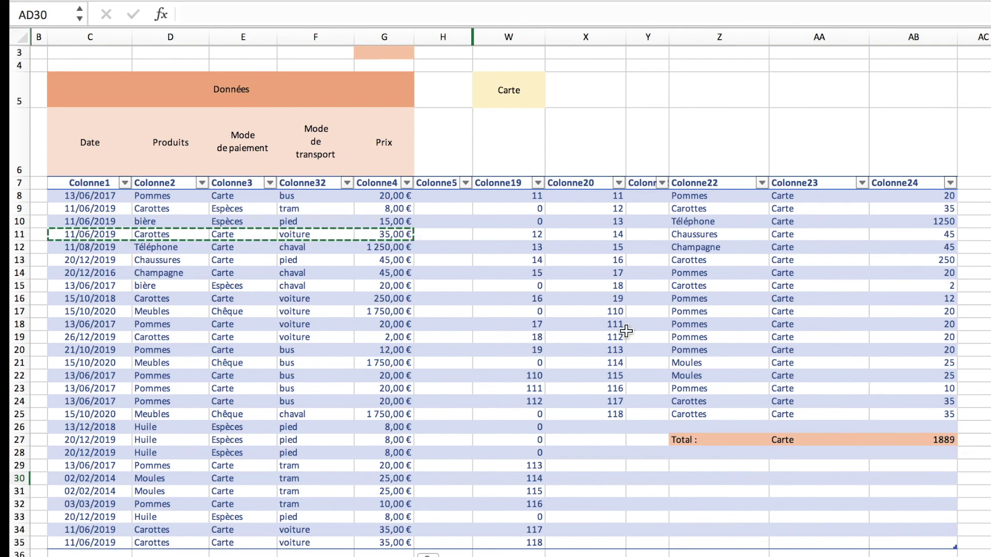
pyautogui.click(989, 337)
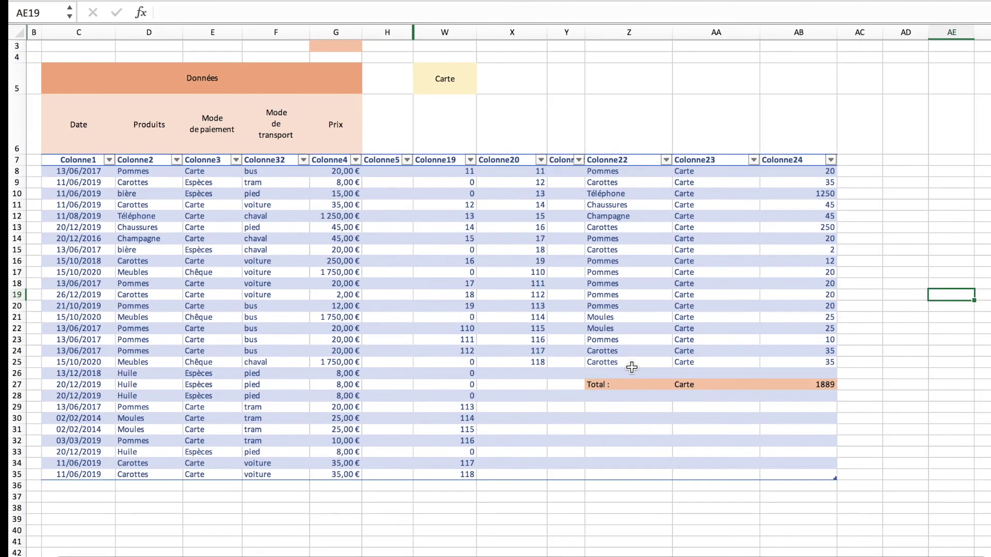
pyautogui.scroll(1, 387, 32)
pyautogui.moveTo(387, 32); pyautogui.dragTo(444, 32)
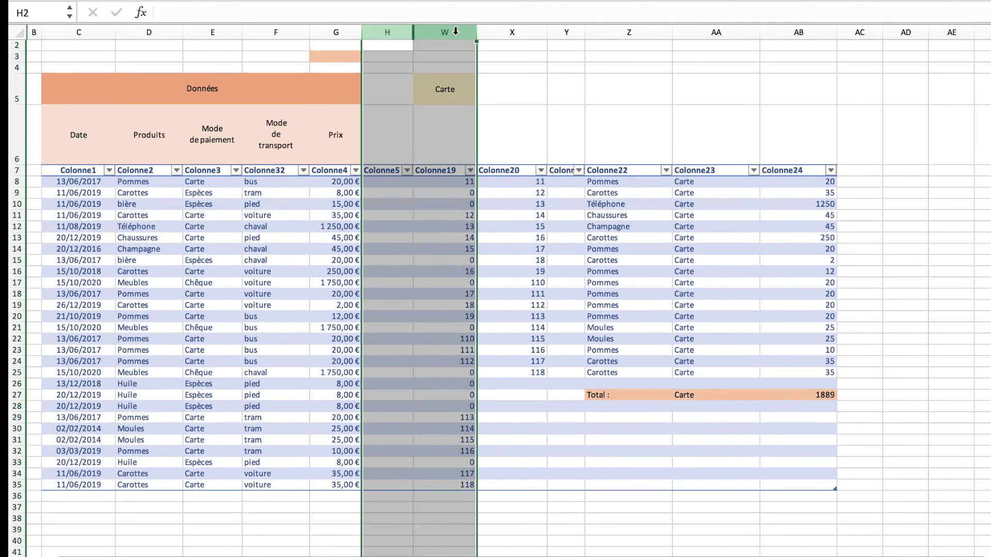
pyautogui.rightClick(455, 36)
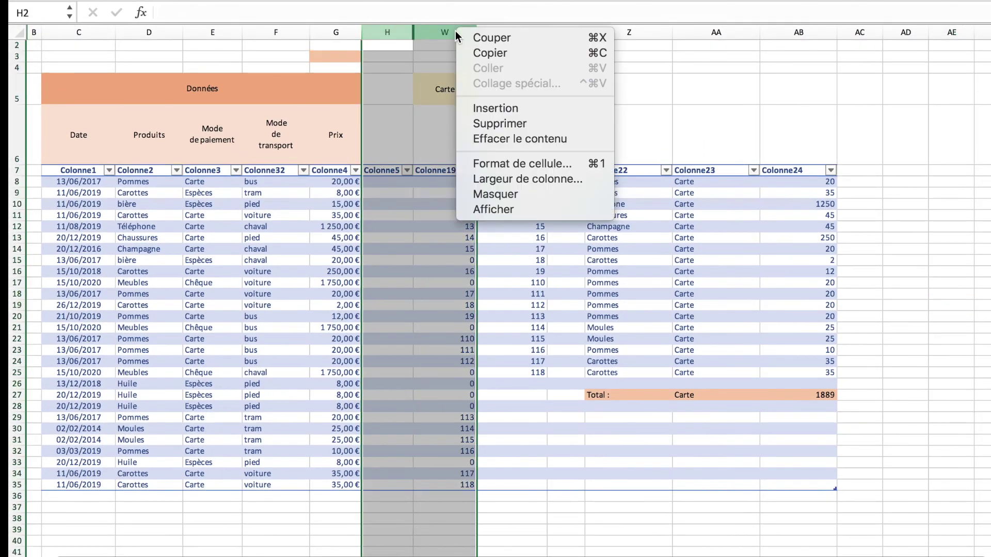
pyautogui.click(510, 212)
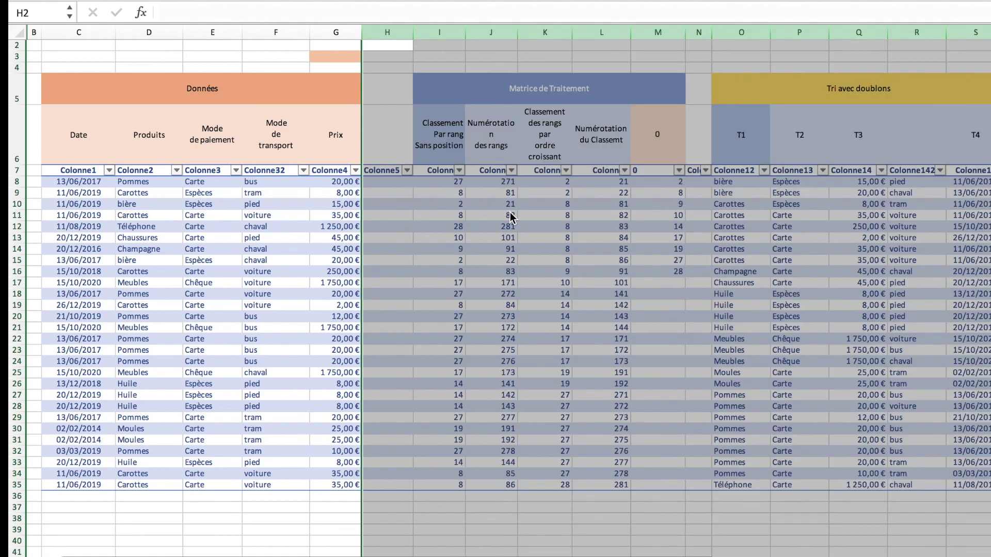
pyautogui.click(510, 213)
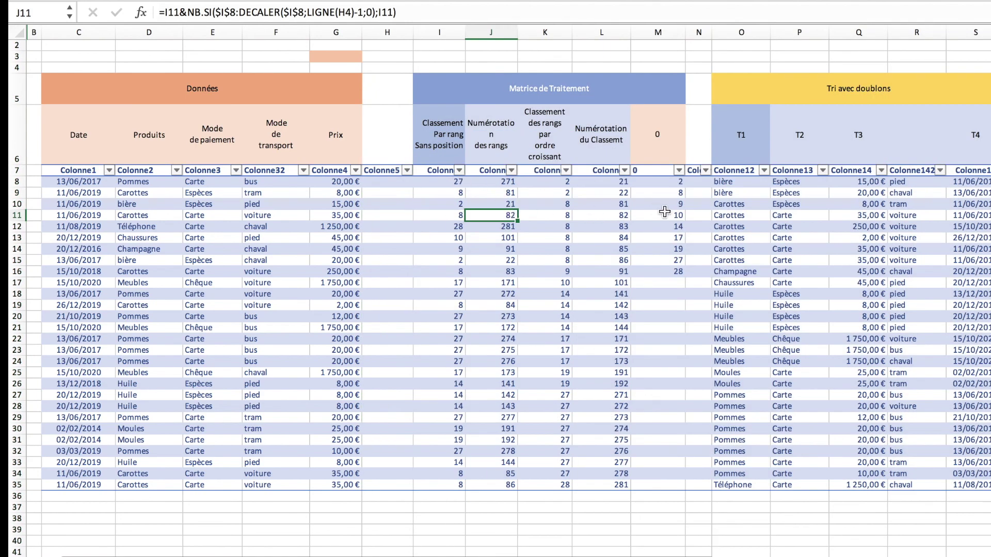
pyautogui.hscroll(5, 622, 272)
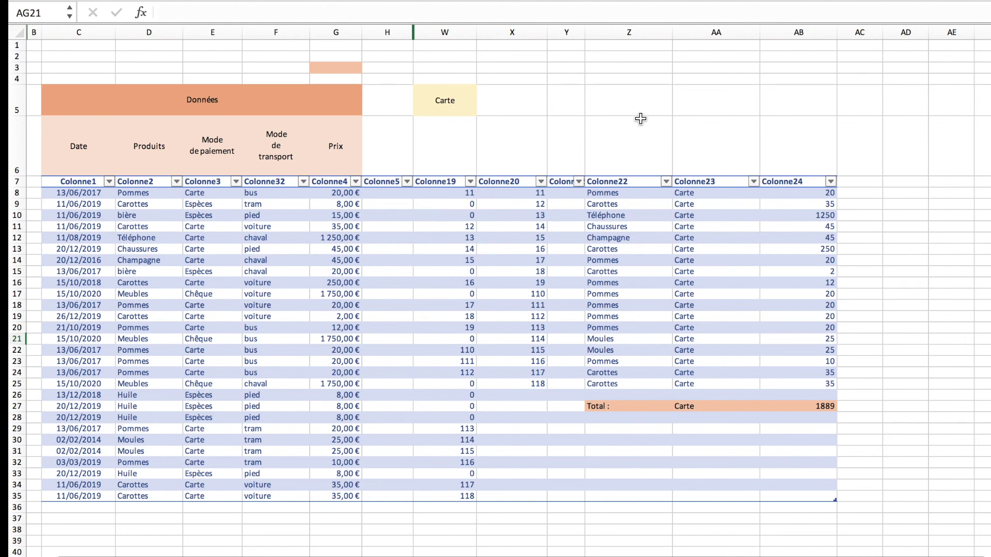
pyautogui.click(606, 102)
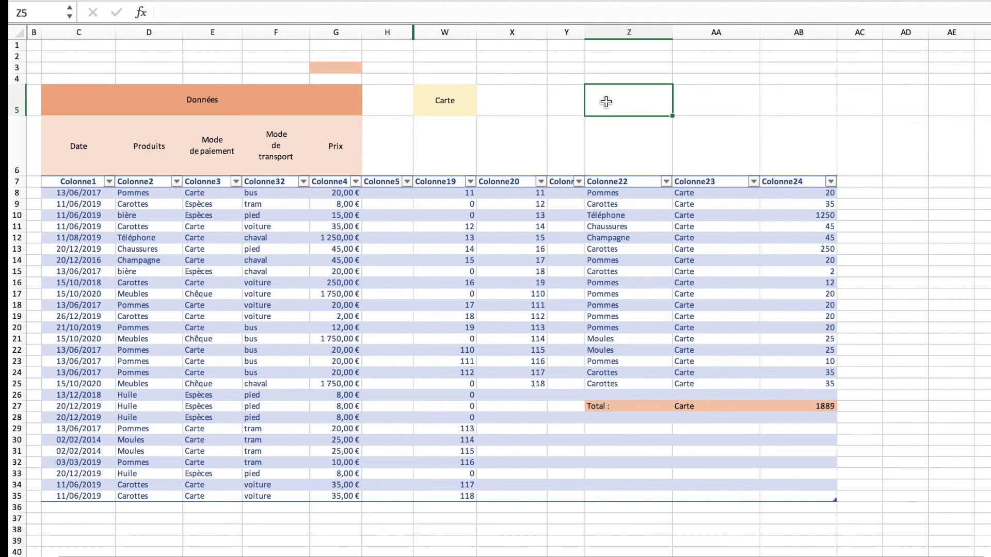